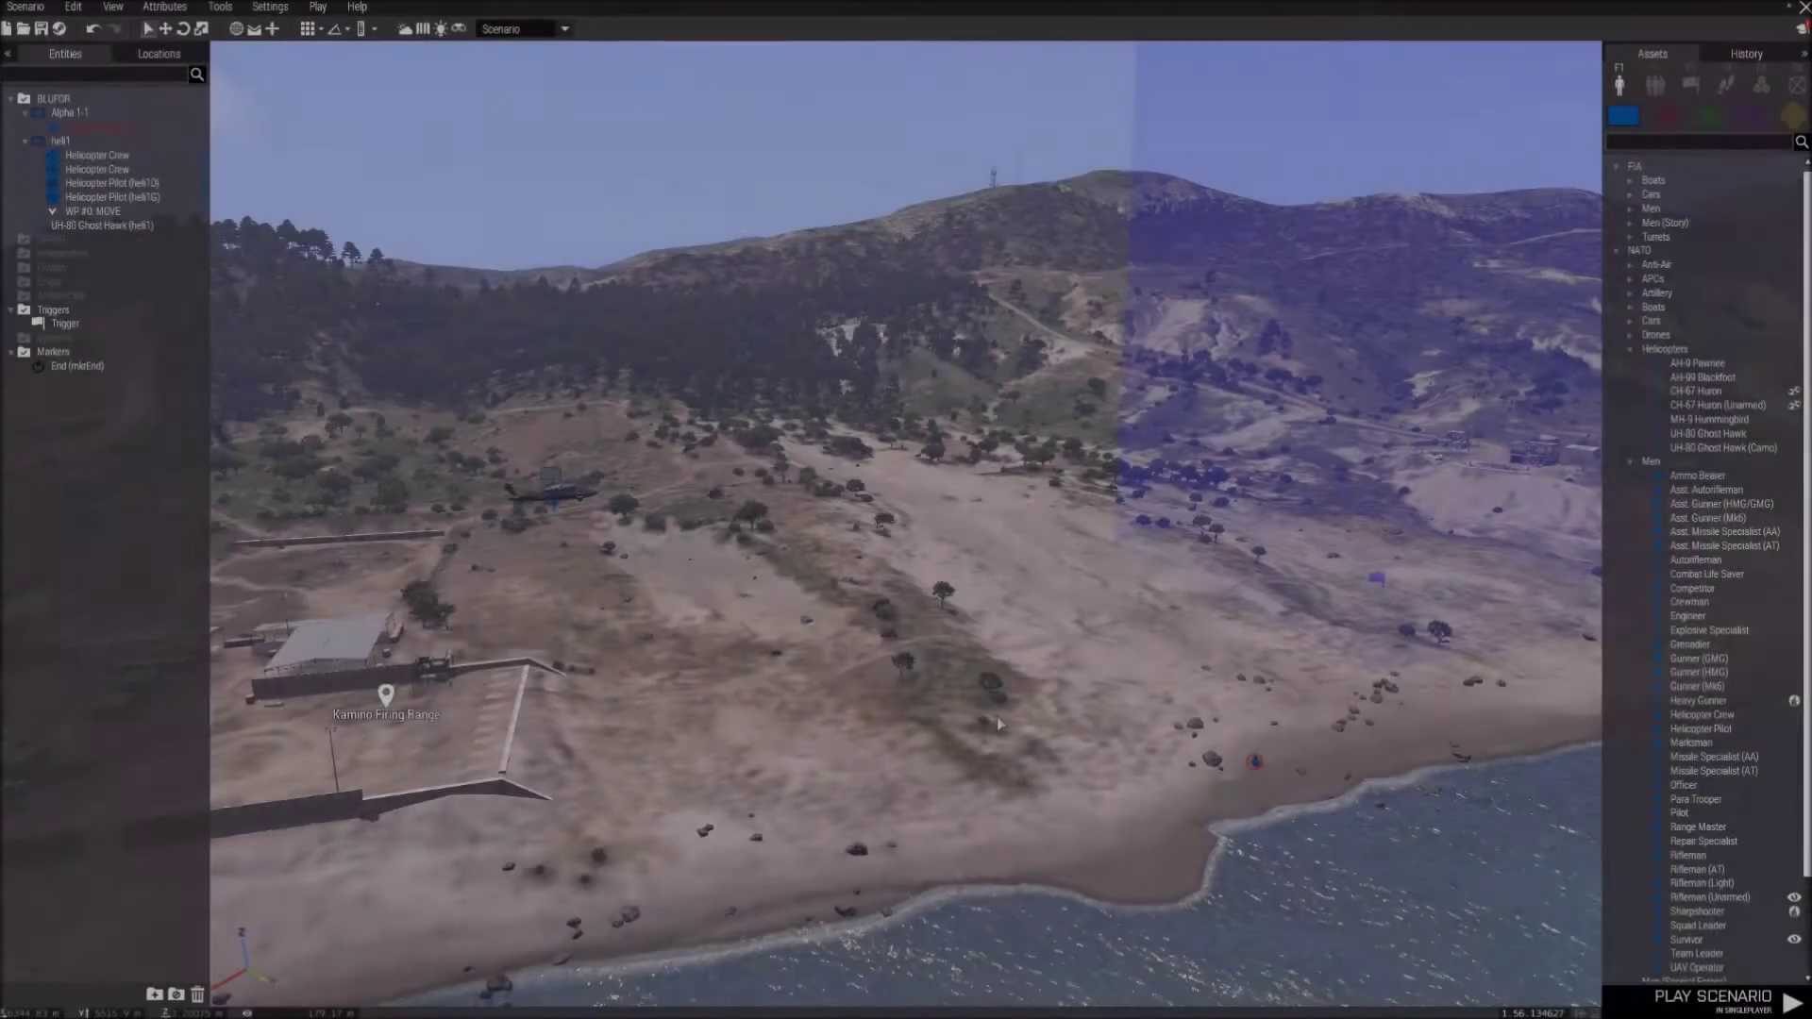
# Survey the coast, Camp Rogain and the tinted trigger area near Kamino Firing Range.
pyautogui.press('w')
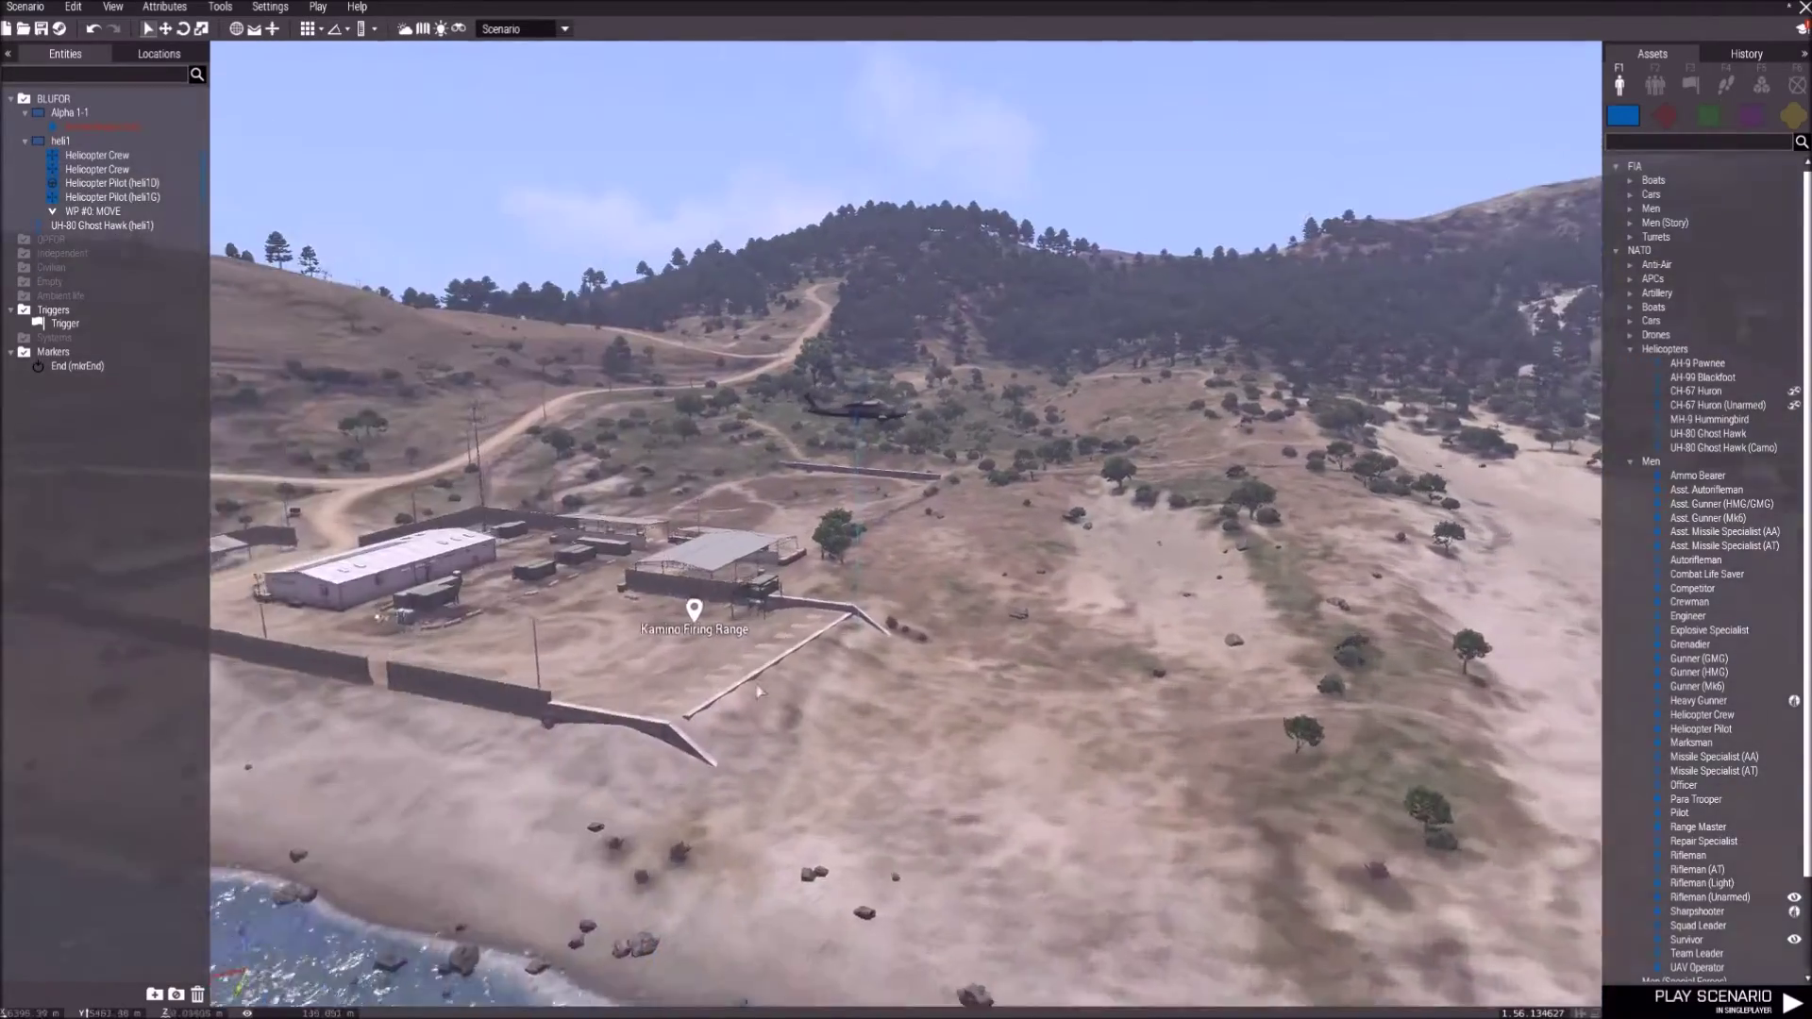
pyautogui.moveTo(760, 692); pyautogui.dragTo(1217, 722, button='right')
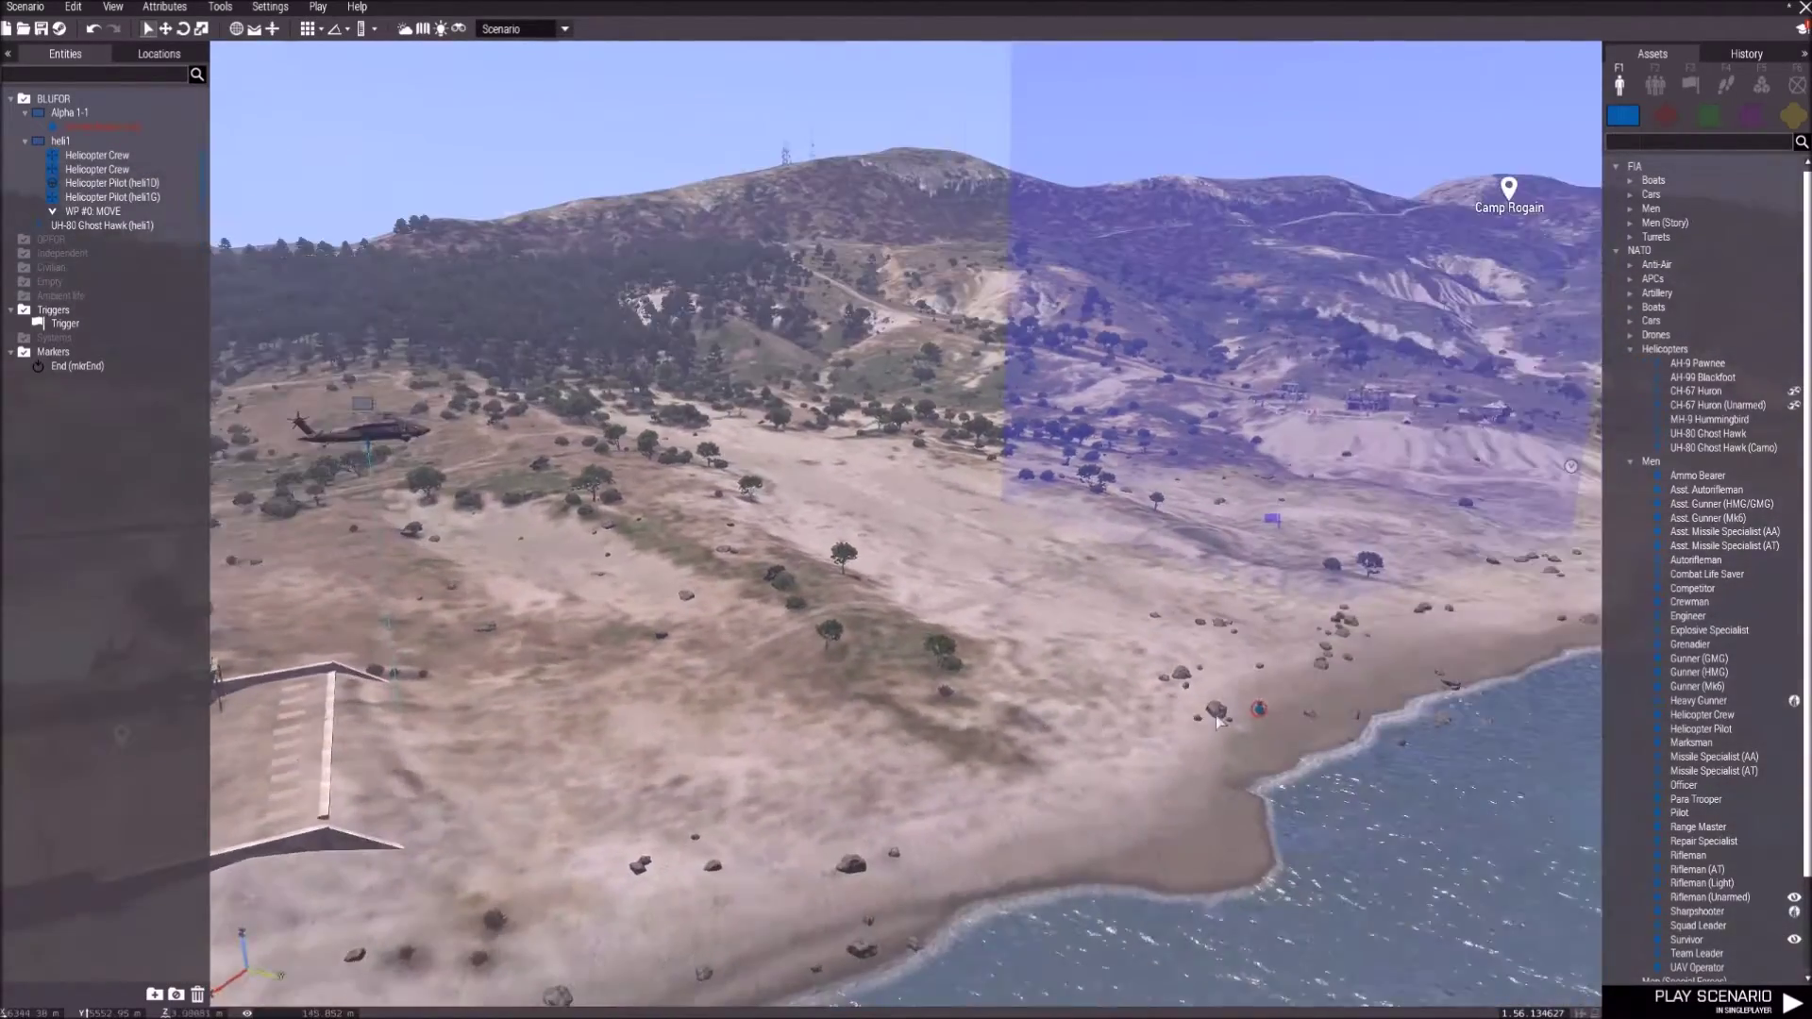
pyautogui.moveTo(1215, 720); pyautogui.dragTo(700, 531, button='right')
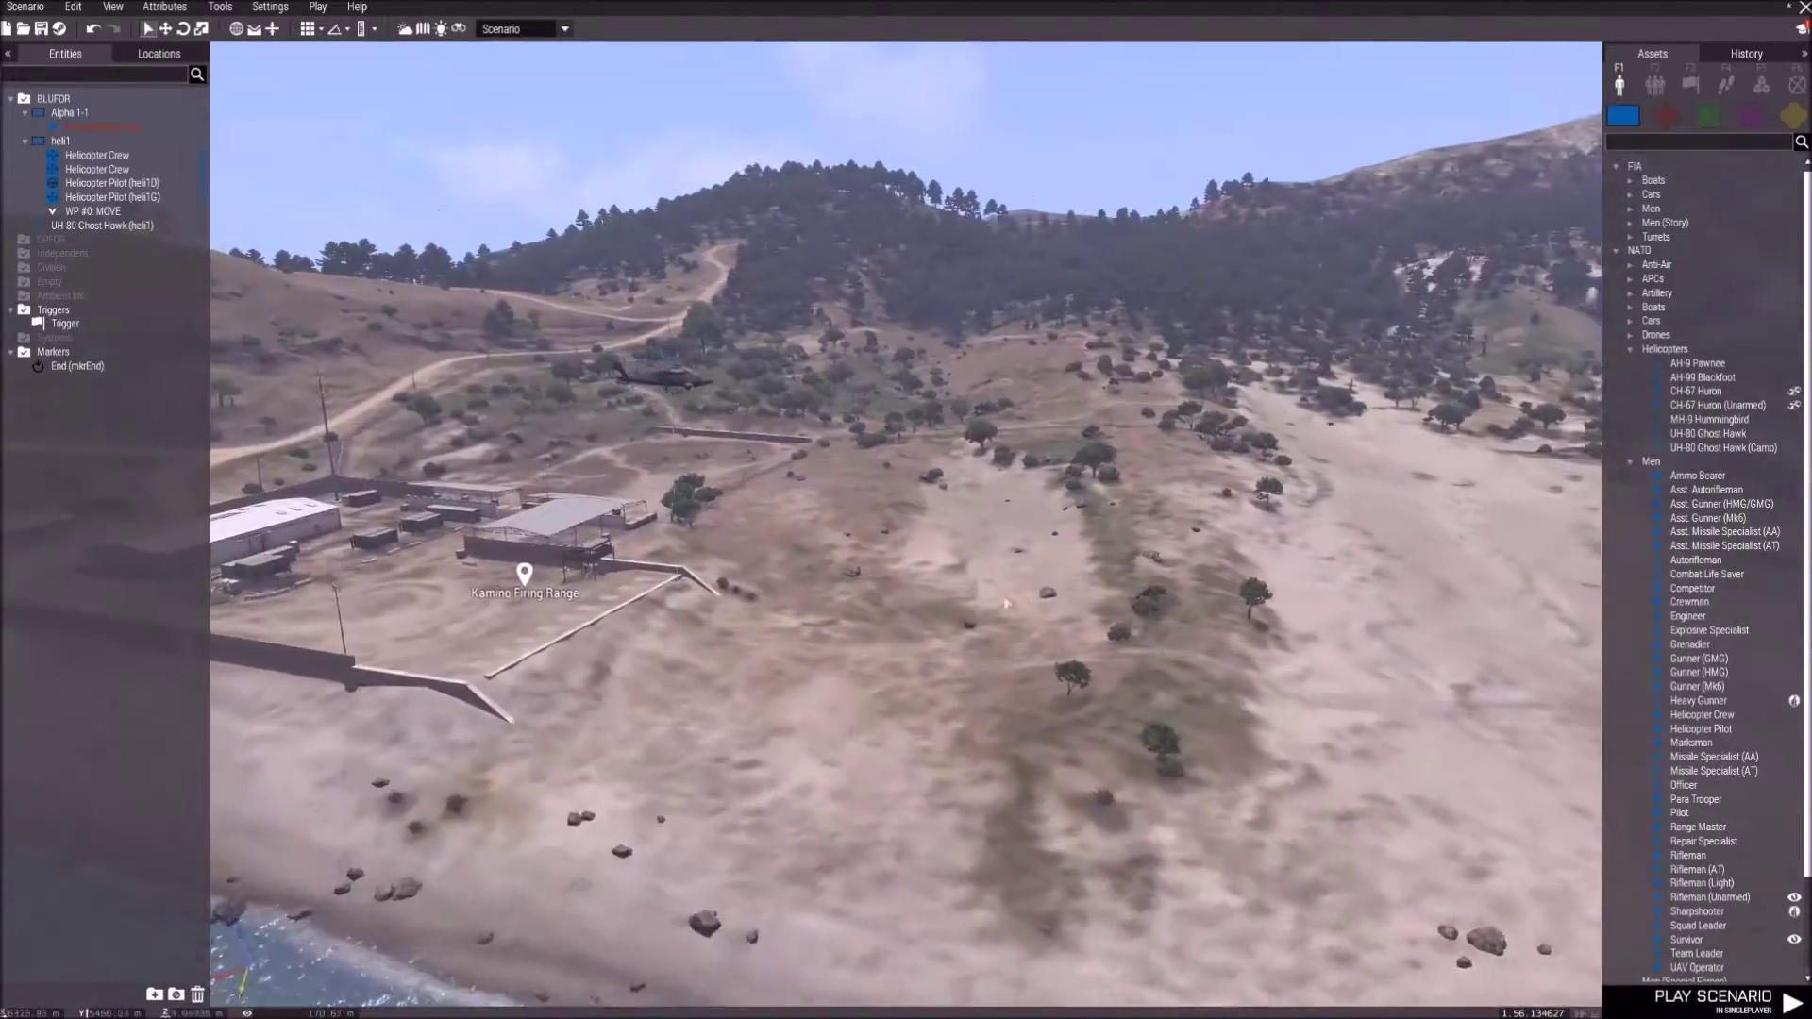
pyautogui.moveTo(1015, 603); pyautogui.dragTo(1112, 606, button='right')
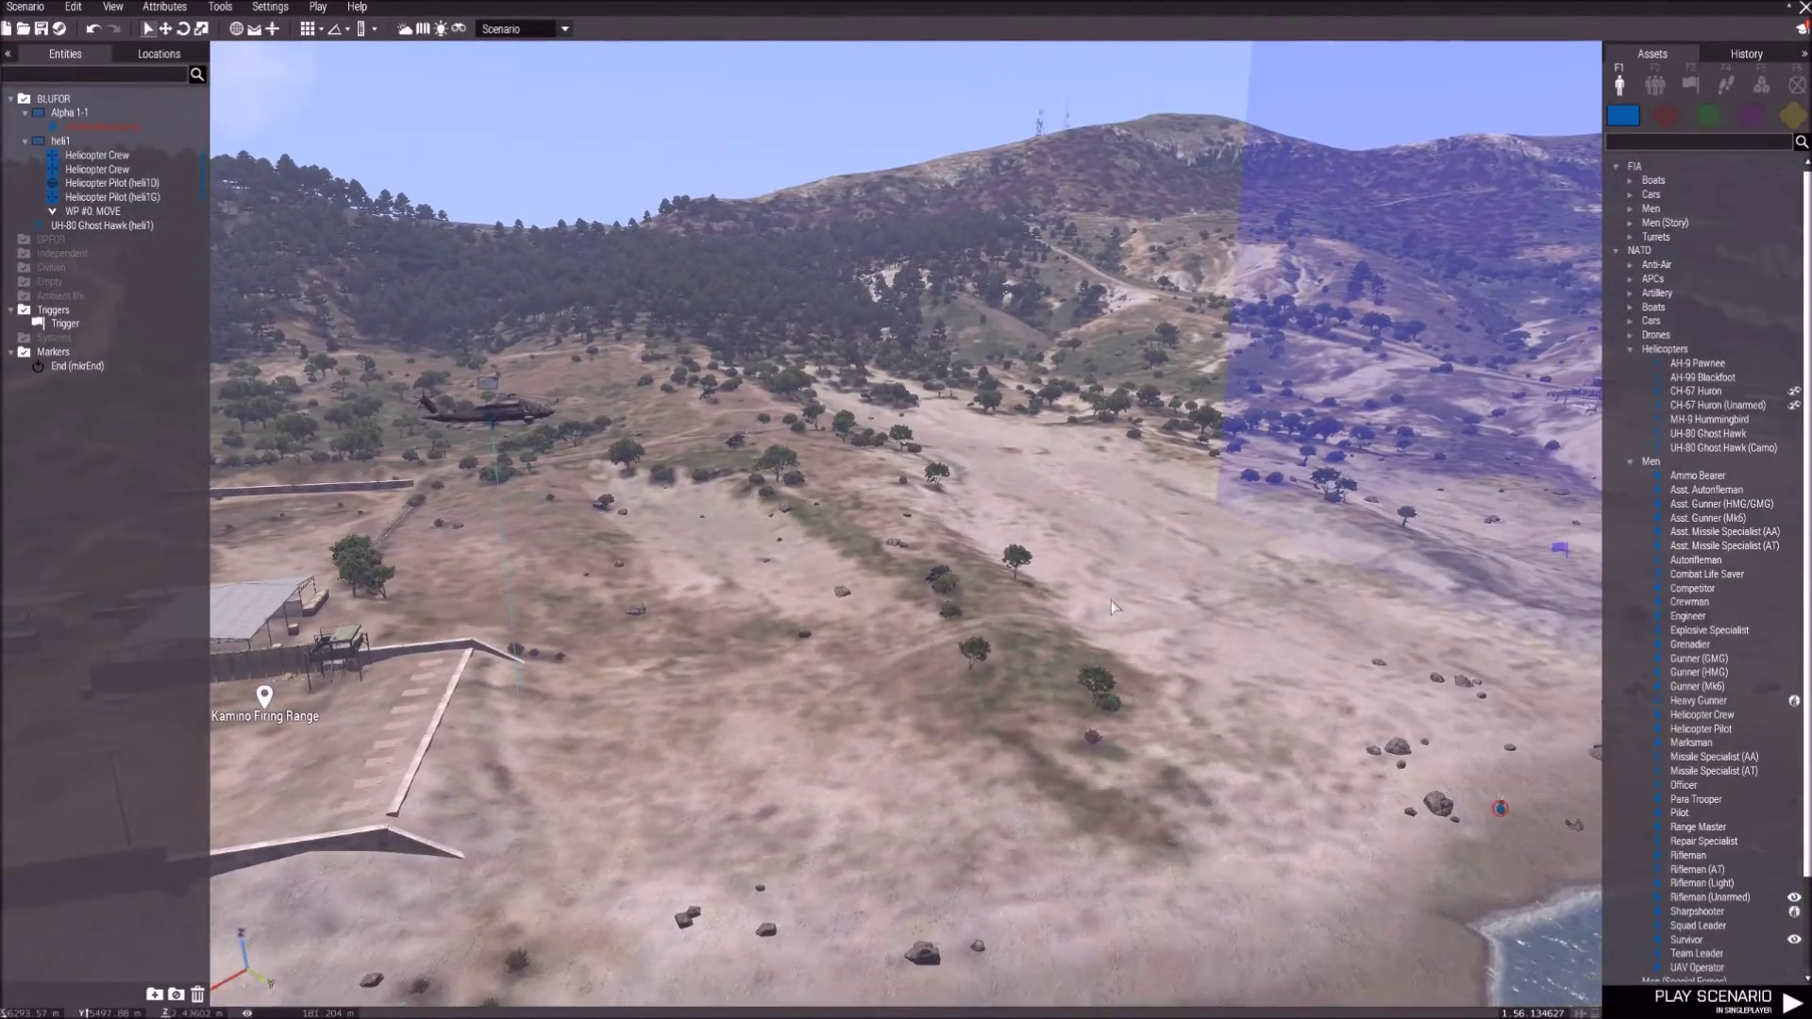
pyautogui.press('s')
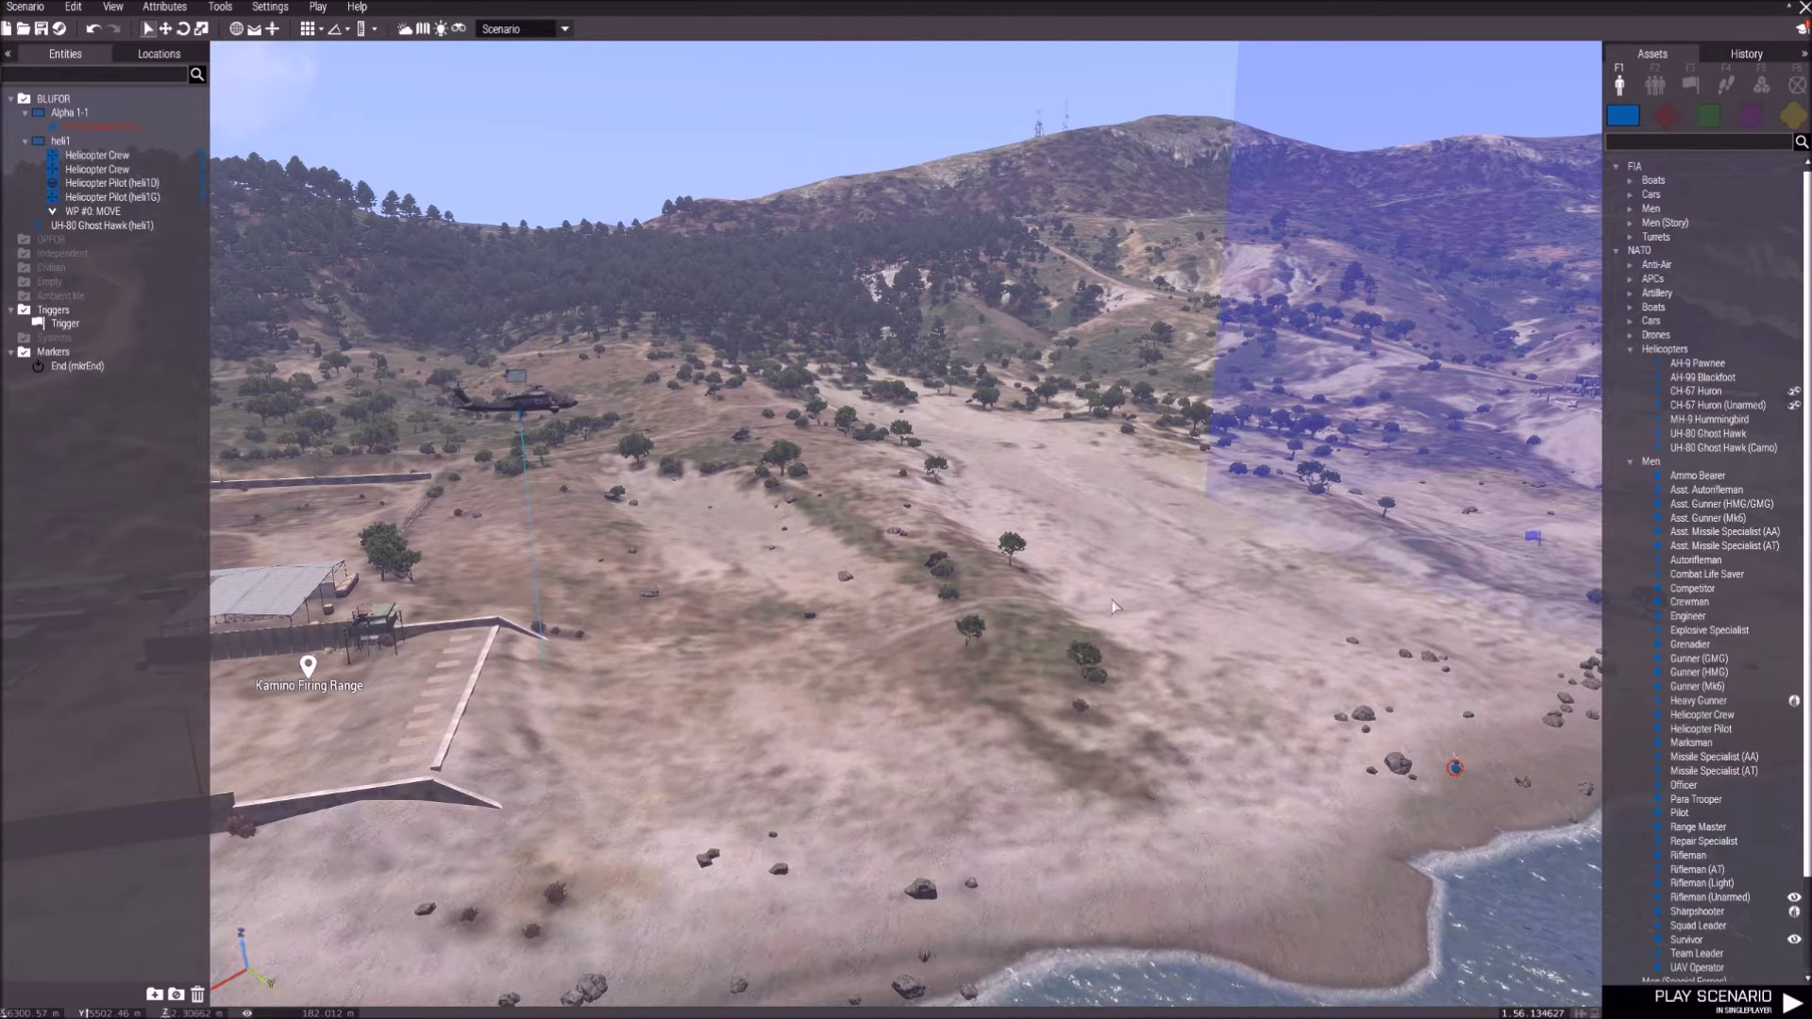
pyautogui.moveTo(1123, 509); pyautogui.dragTo(1168, 472, button='right')
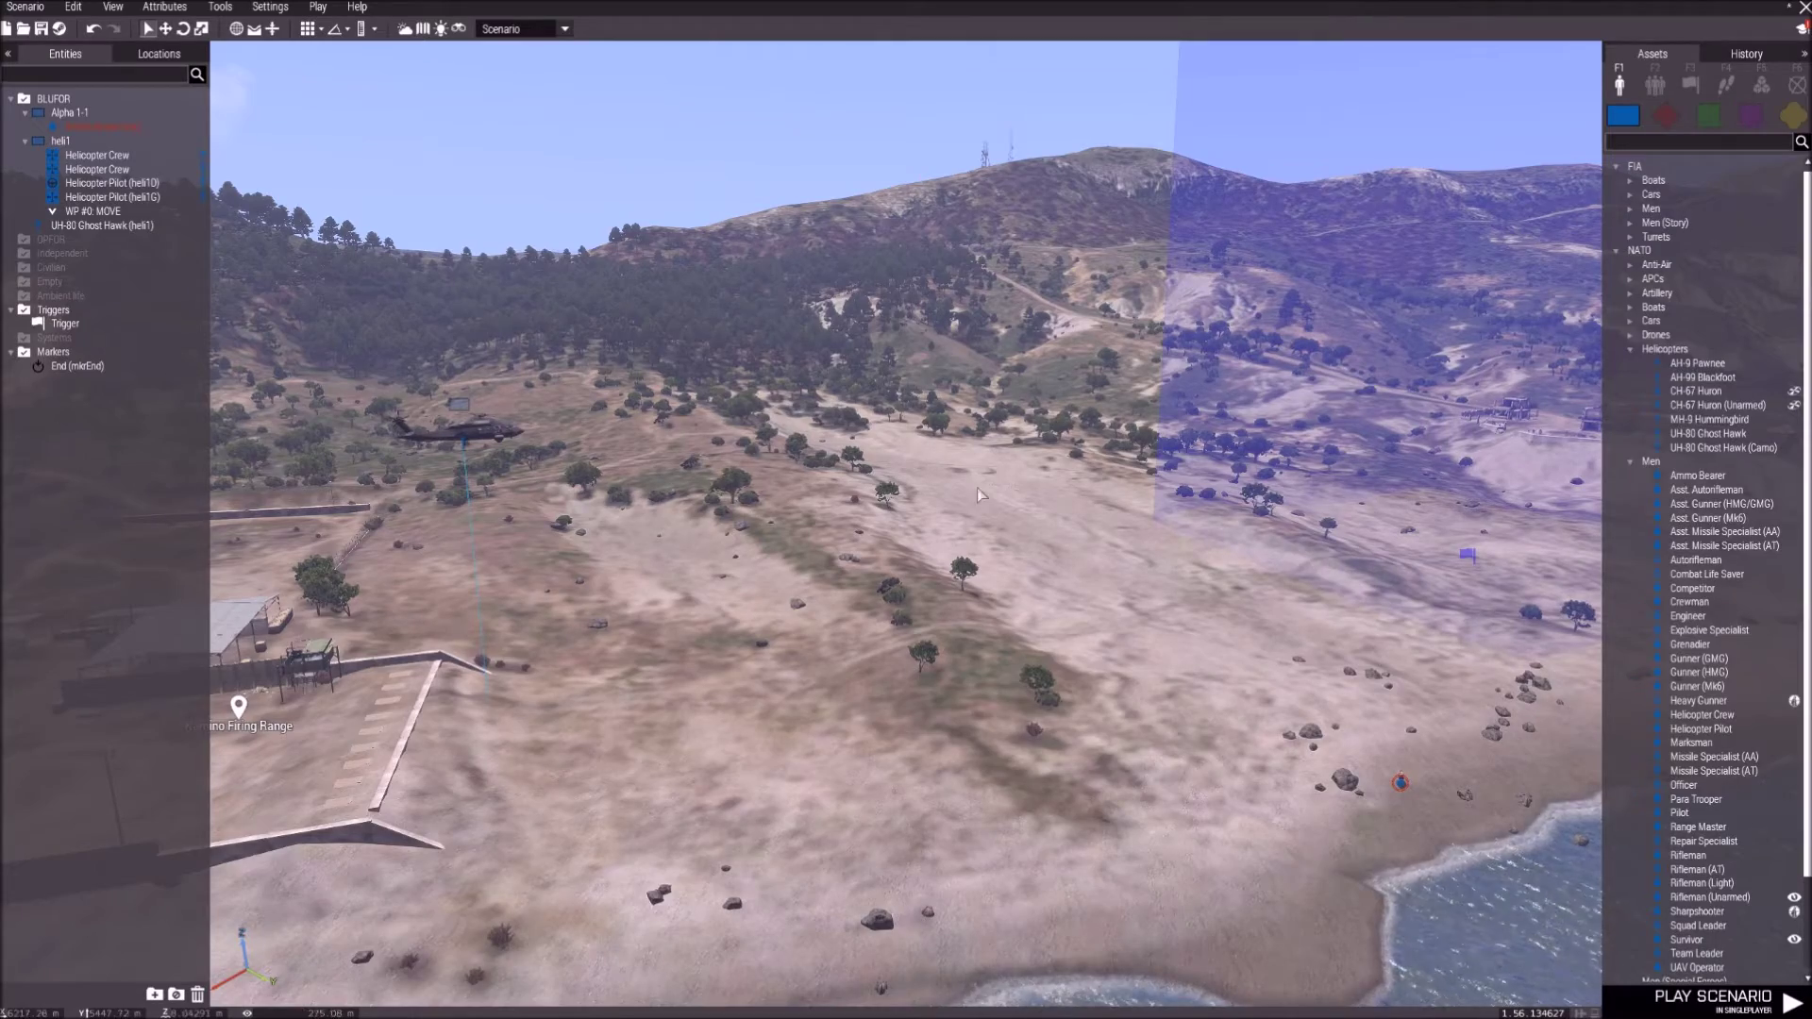
pyautogui.press('s')
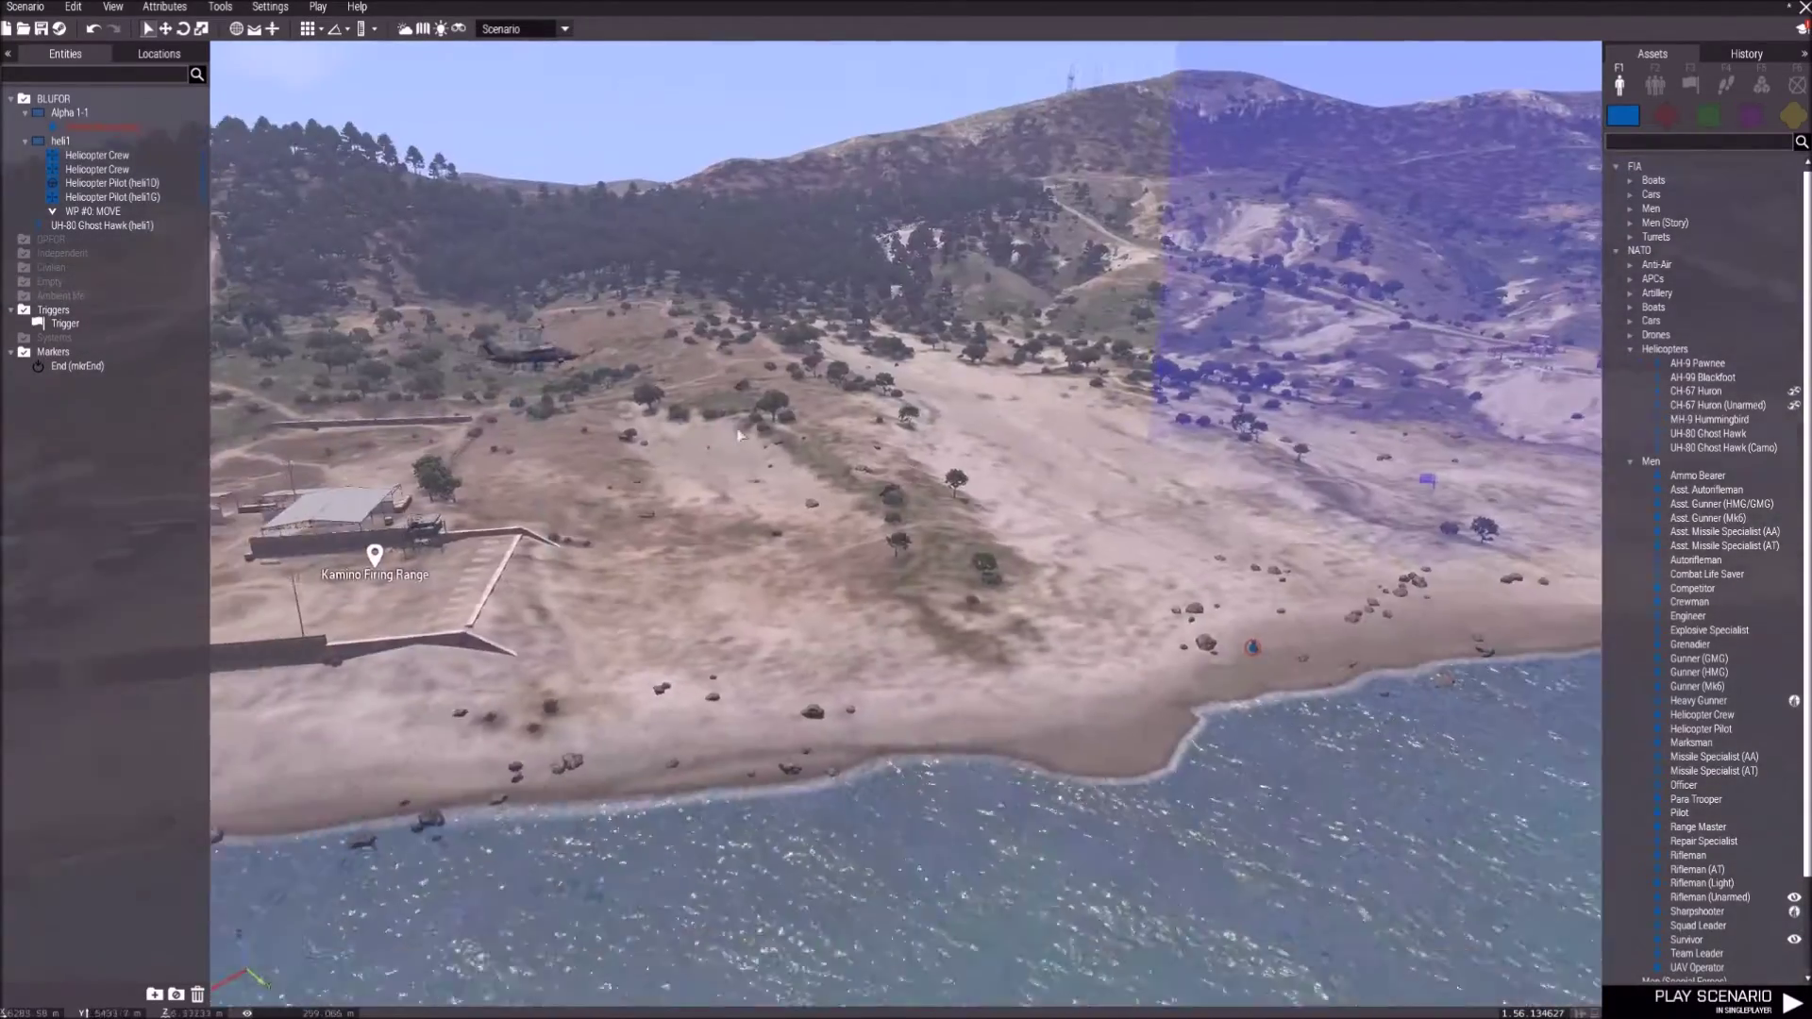
pyautogui.moveTo(739, 435); pyautogui.dragTo(1249, 280, button='right')
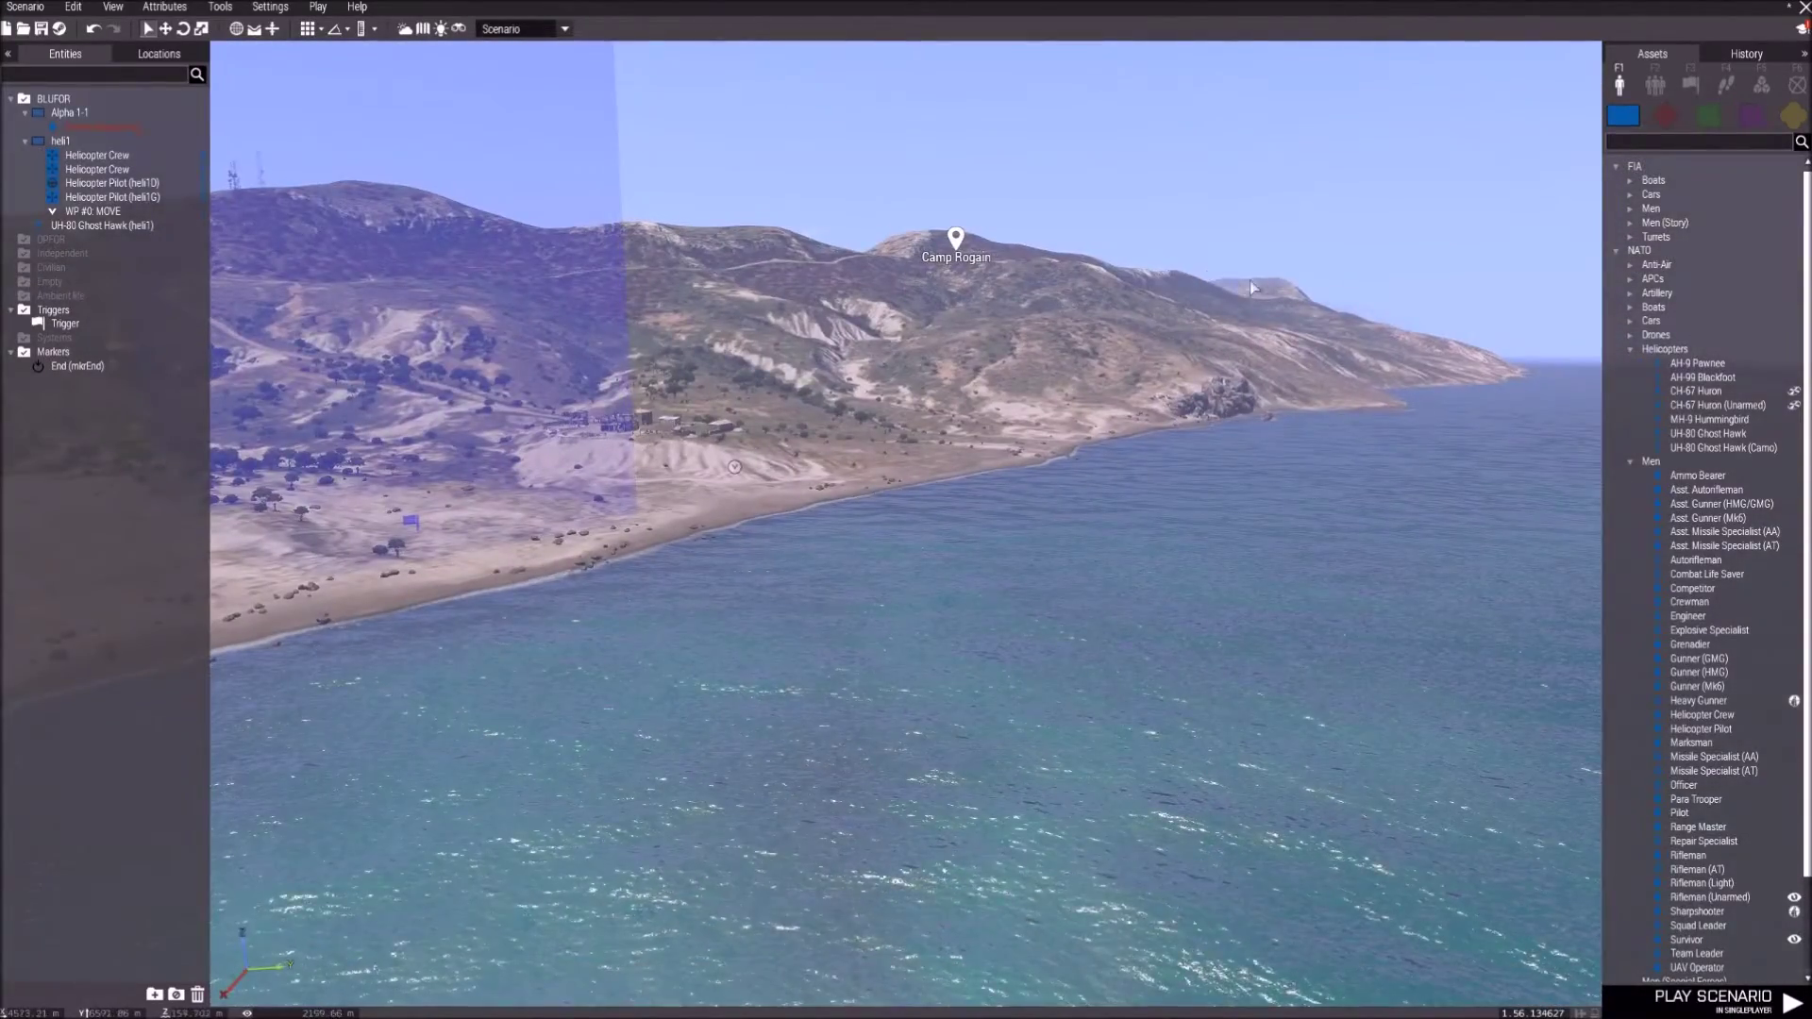
# Bring the Ghost Hawk into view and confirm its Variable Name is heli1.
pyautogui.press('w')
pyautogui.moveTo(1250, 281)
pyautogui.mouseDown(button='right')
pyautogui.moveTo(1234, 350)
pyautogui.moveTo(895, 564)
pyautogui.moveTo(1059, 584)
pyautogui.mouseUp(button='right')
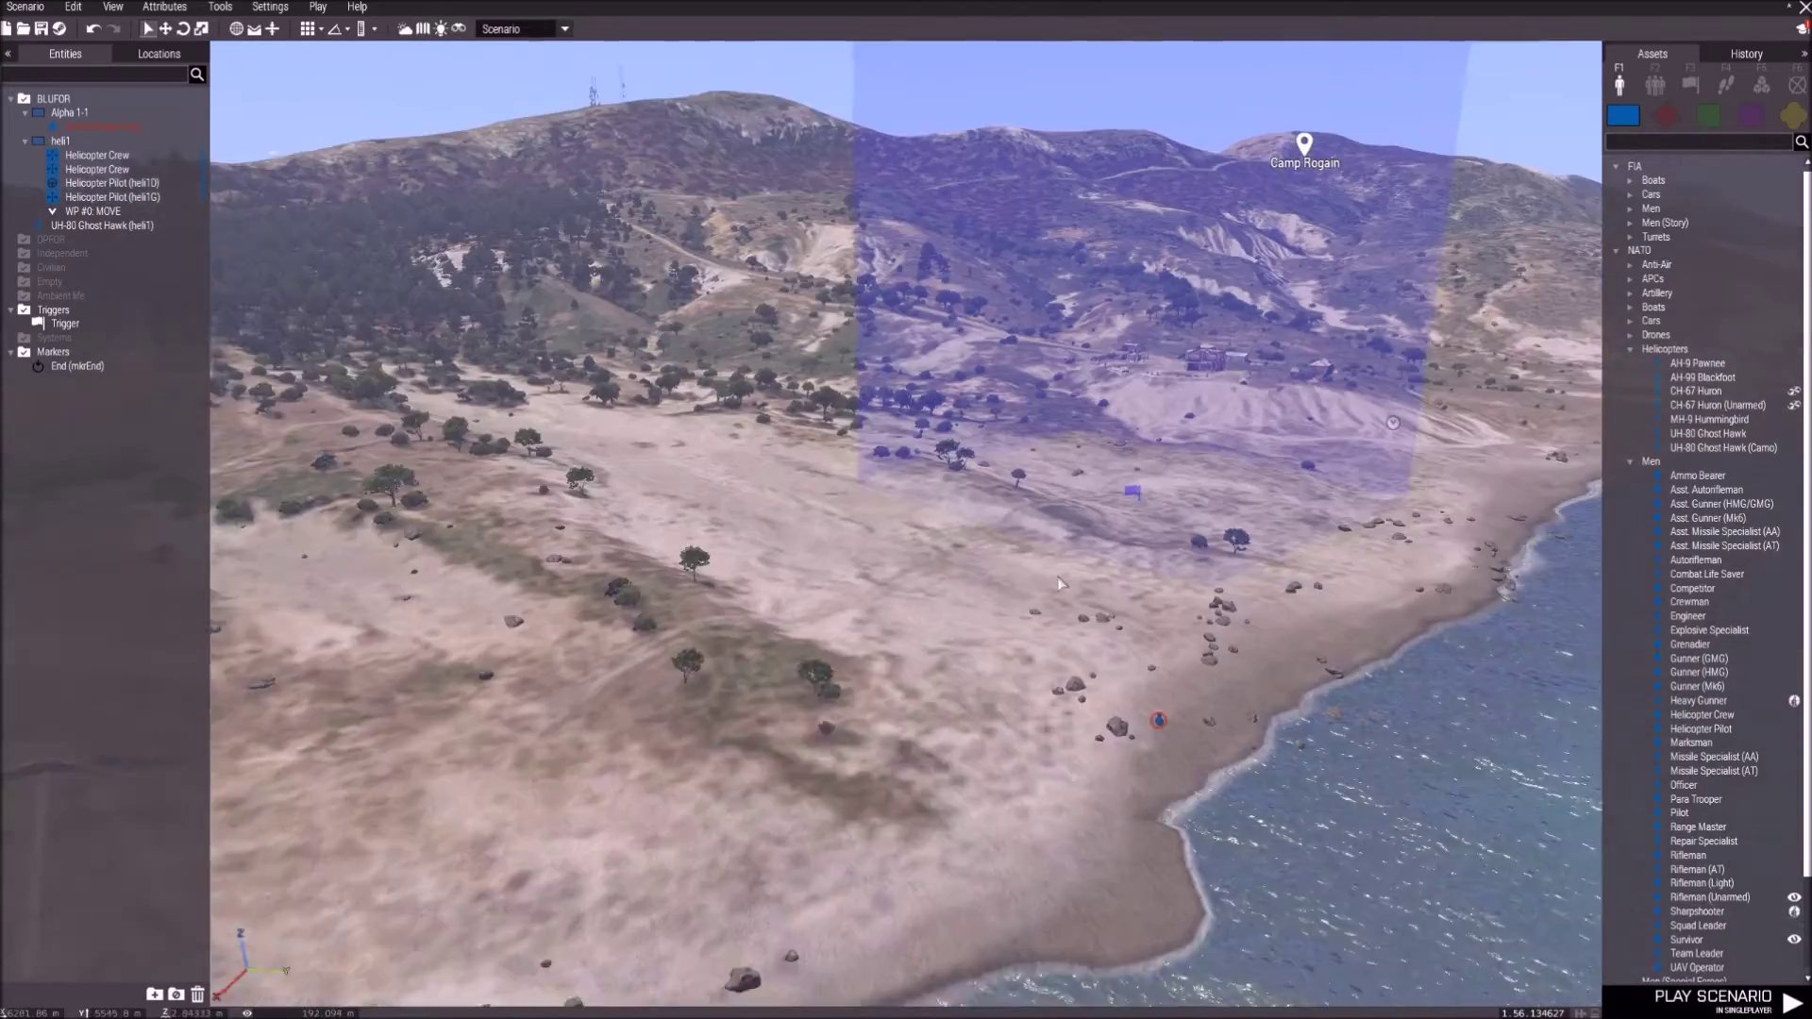
pyautogui.moveTo(1059, 583)
pyautogui.mouseDown(button='right')
pyautogui.moveTo(779, 584)
pyautogui.moveTo(1119, 625)
pyautogui.mouseUp(button='right')
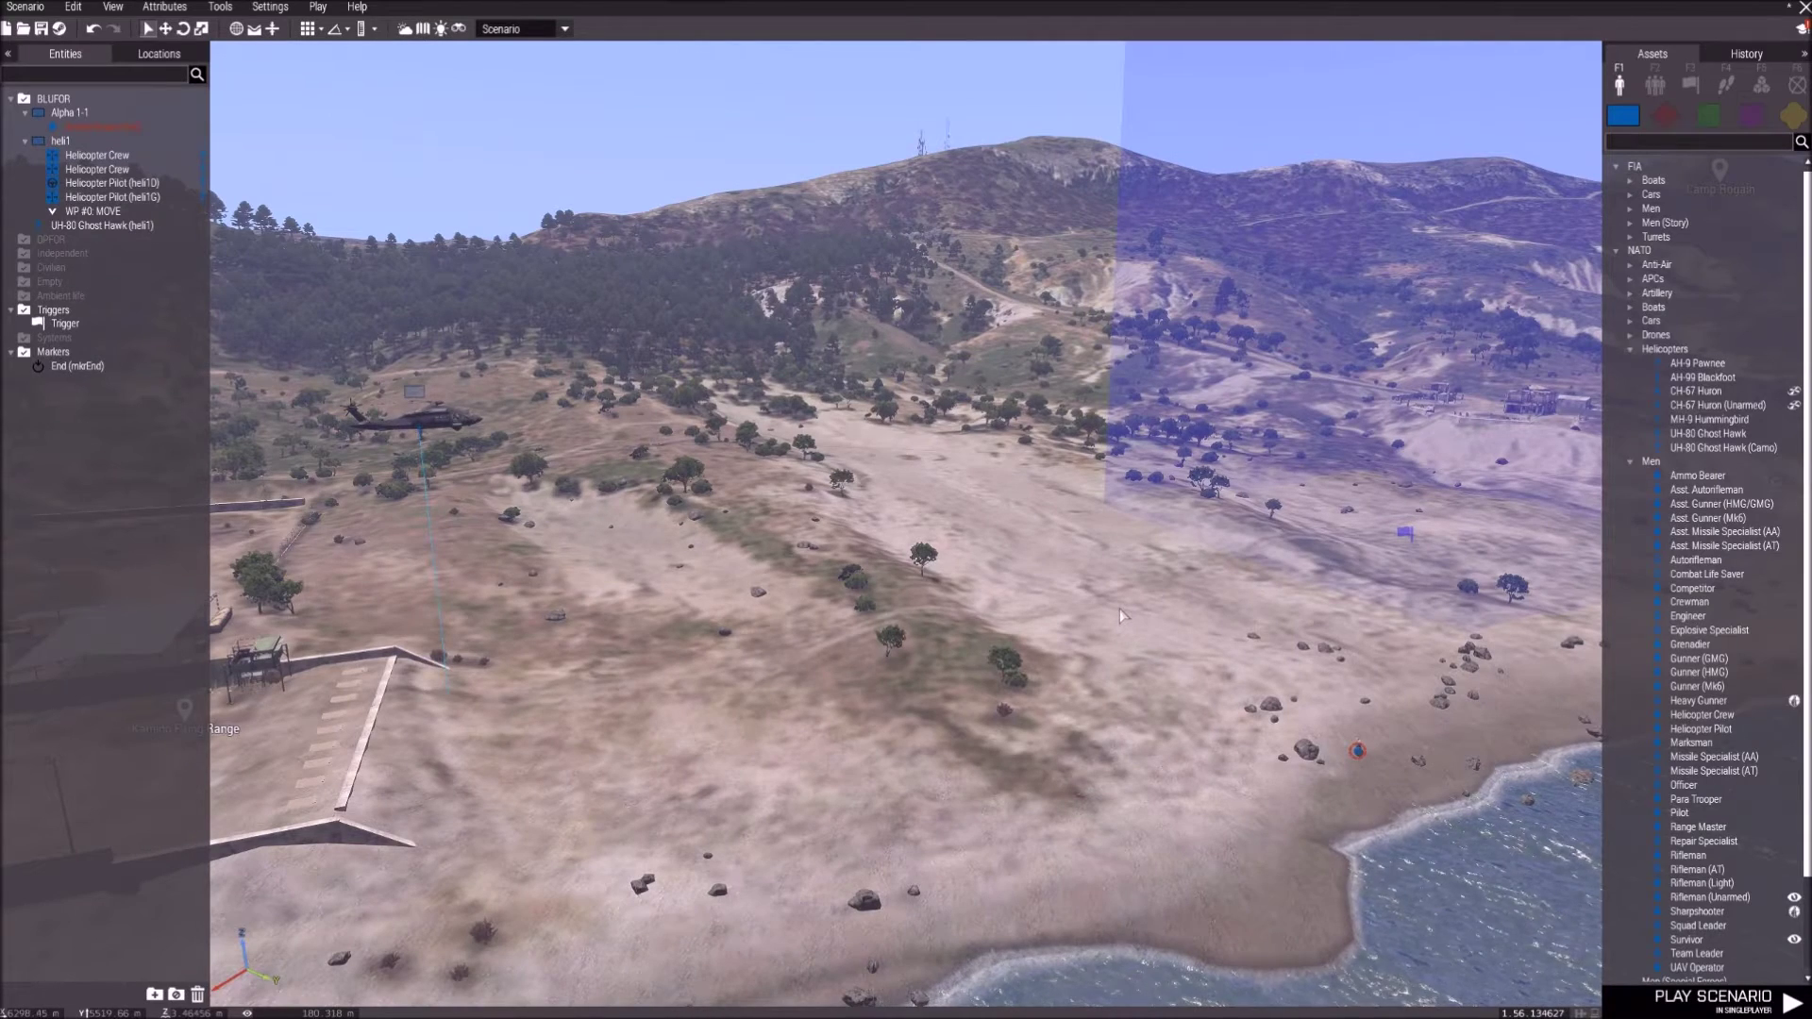
pyautogui.moveTo(1119, 614); pyautogui.dragTo(951, 528, button='right')
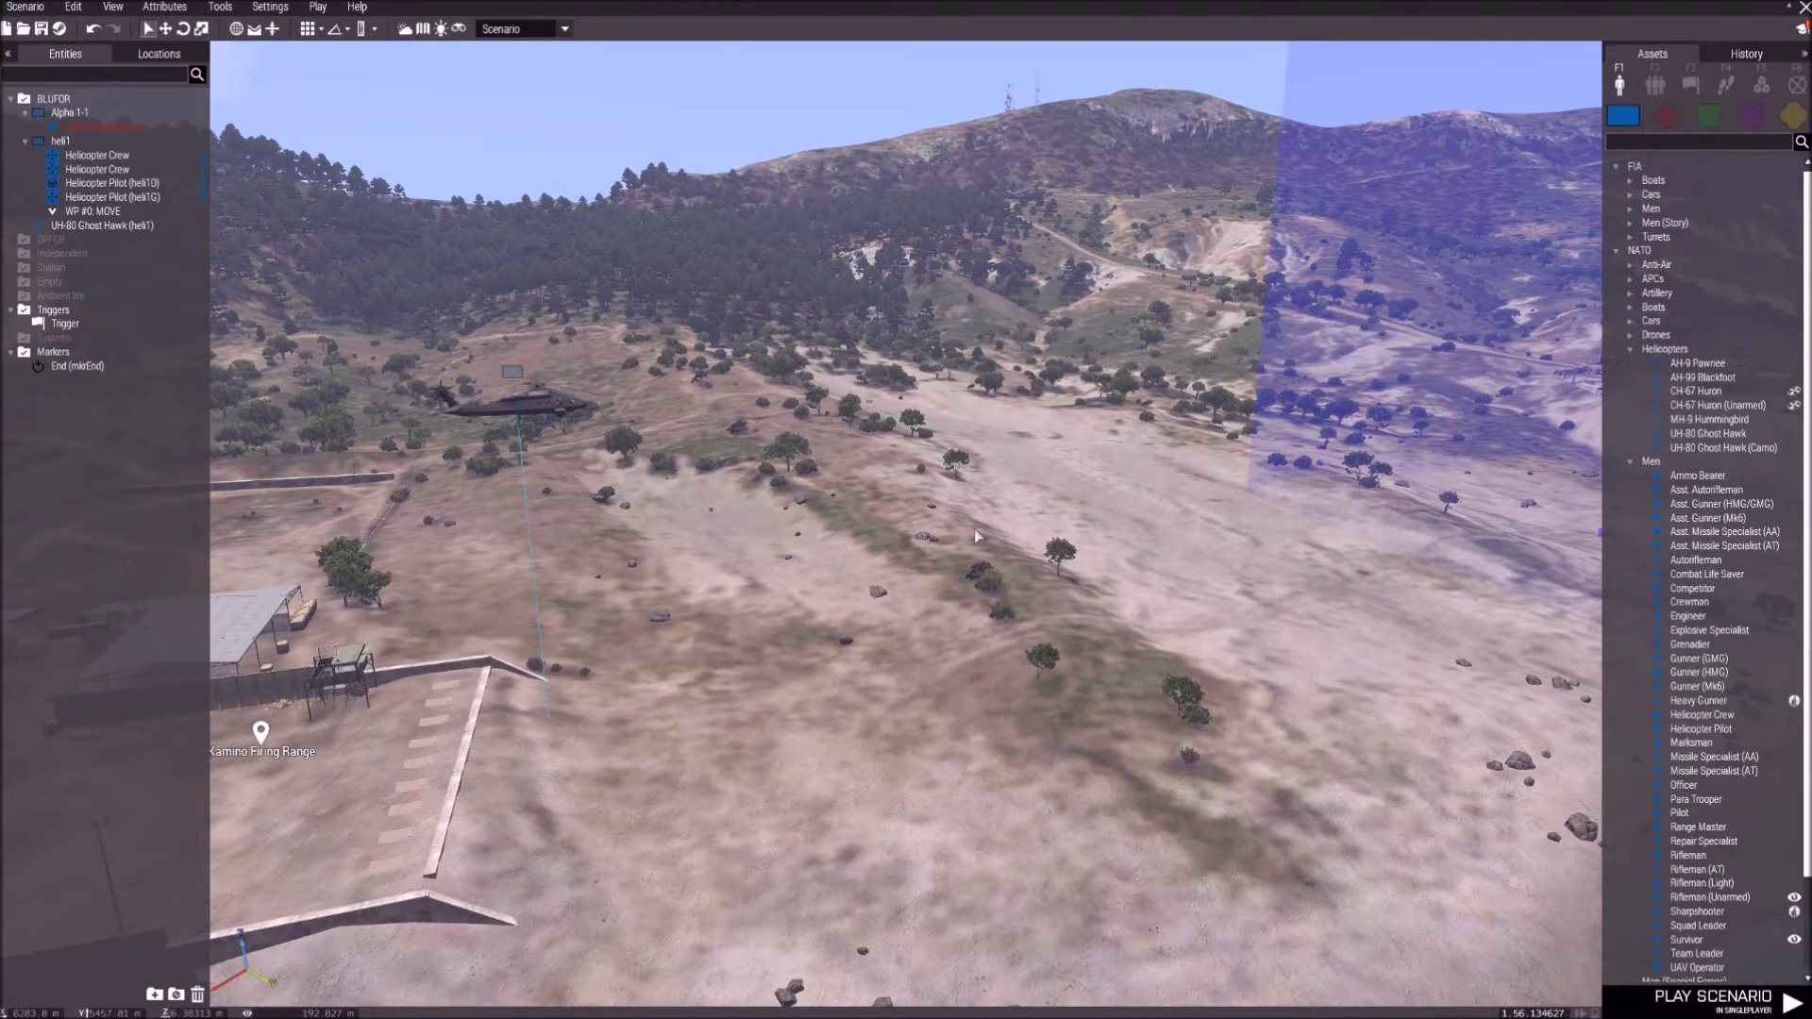
pyautogui.moveTo(974, 528)
pyautogui.mouseDown(button='right')
pyautogui.moveTo(1059, 567)
pyautogui.moveTo(917, 552)
pyautogui.mouseUp(button='right')
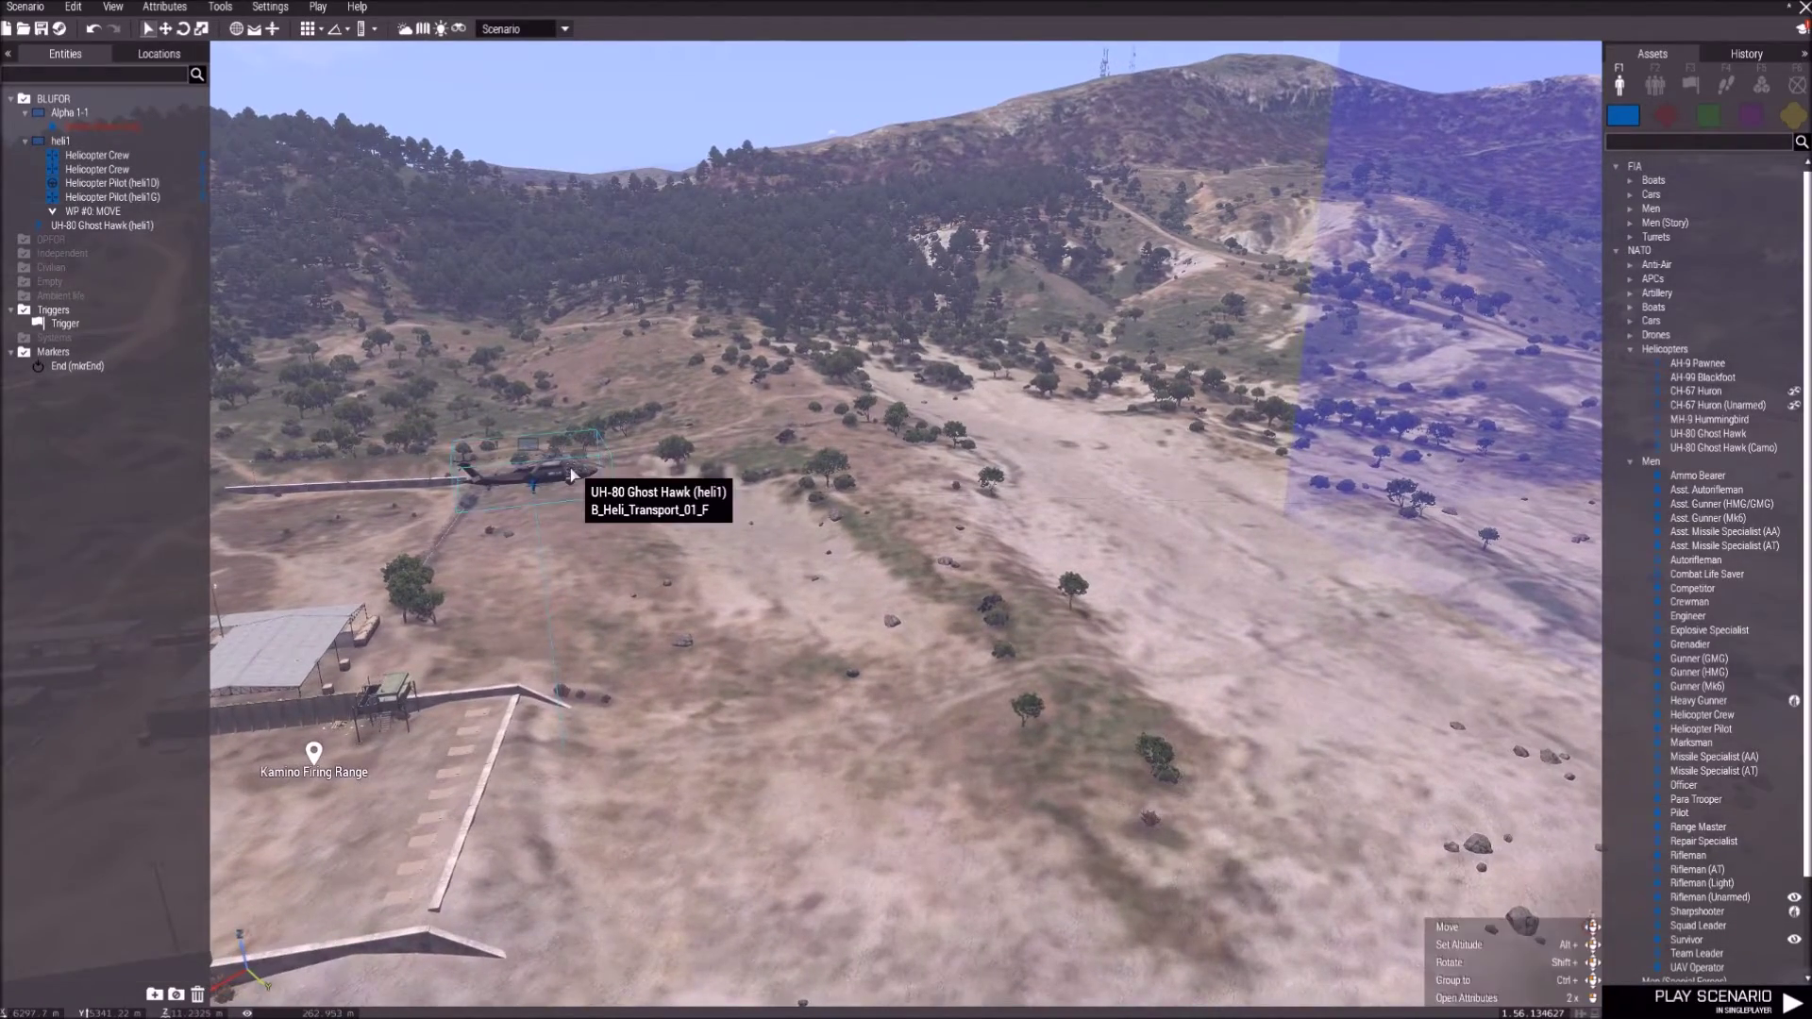
pyautogui.moveTo(599, 453)
pyautogui.mouseDown(button='right')
pyautogui.moveTo(955, 565)
pyautogui.moveTo(1074, 730)
pyautogui.mouseUp(button='right')
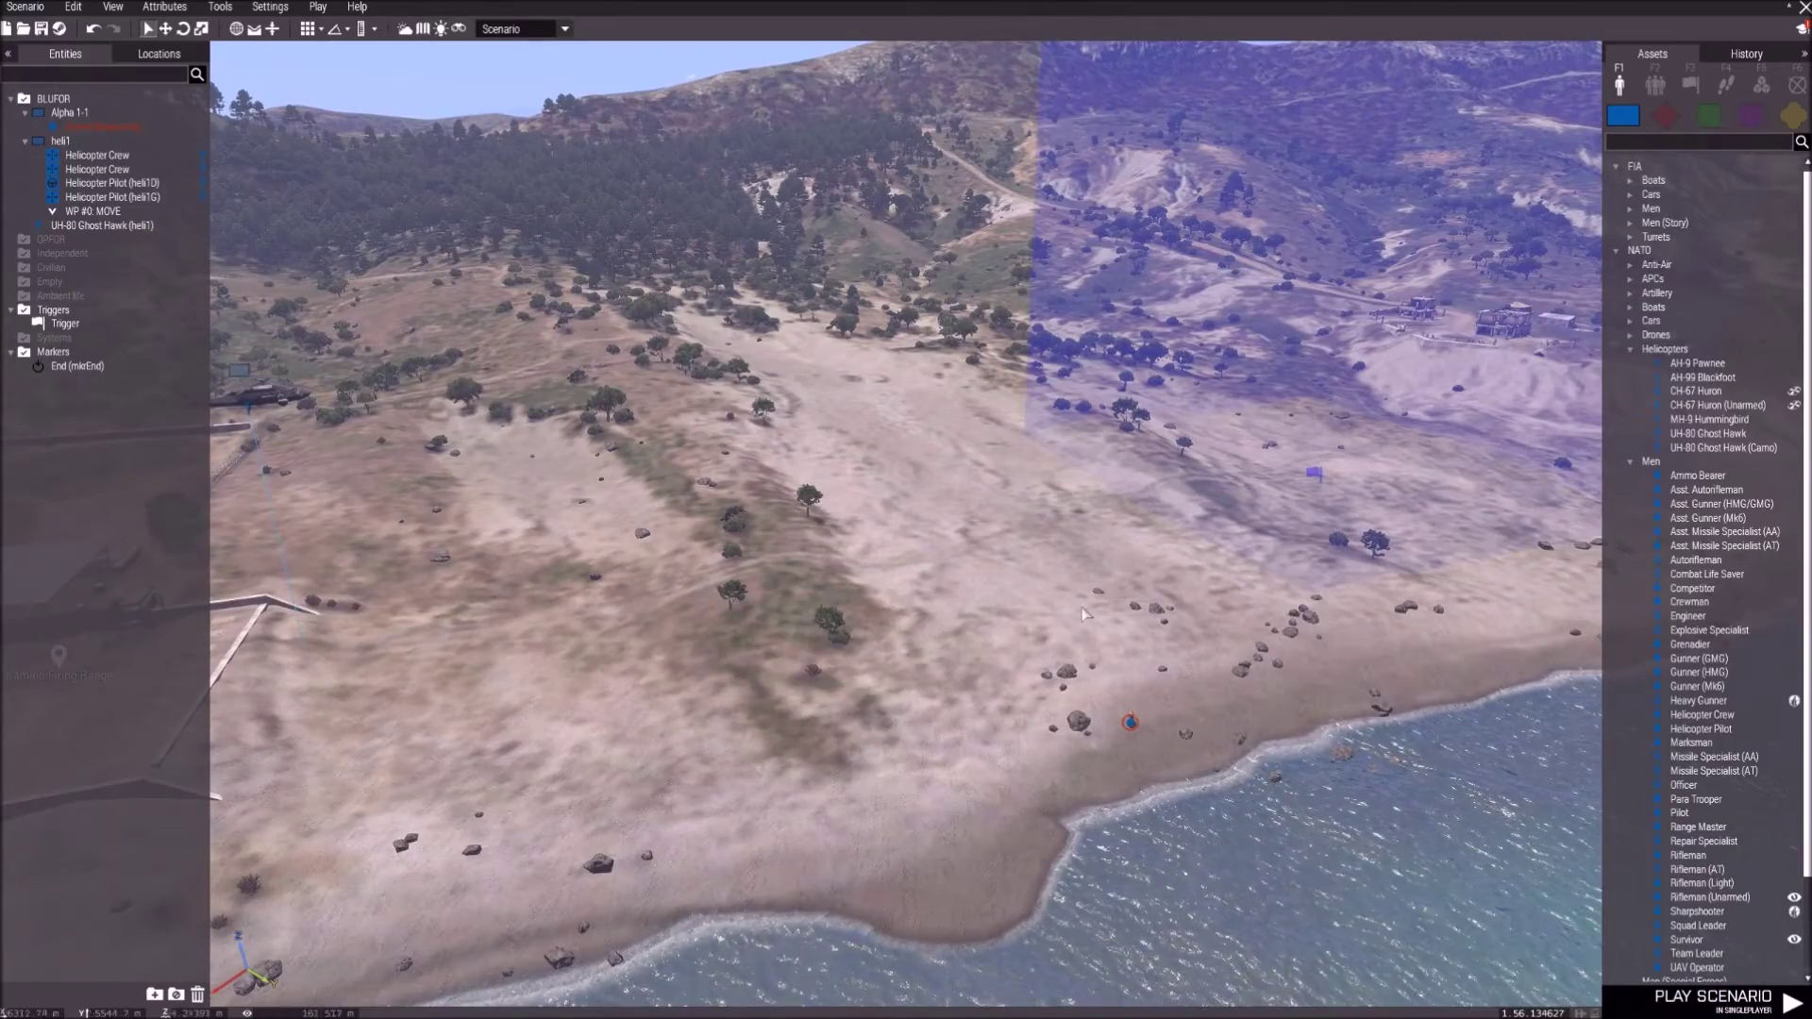
pyautogui.moveTo(1073, 731)
pyautogui.mouseDown(button='right')
pyautogui.moveTo(898, 576)
pyautogui.moveTo(671, 440)
pyautogui.moveTo(687, 677)
pyautogui.moveTo(564, 564)
pyautogui.moveTo(685, 557)
pyautogui.moveTo(604, 494)
pyautogui.mouseUp(button='right')
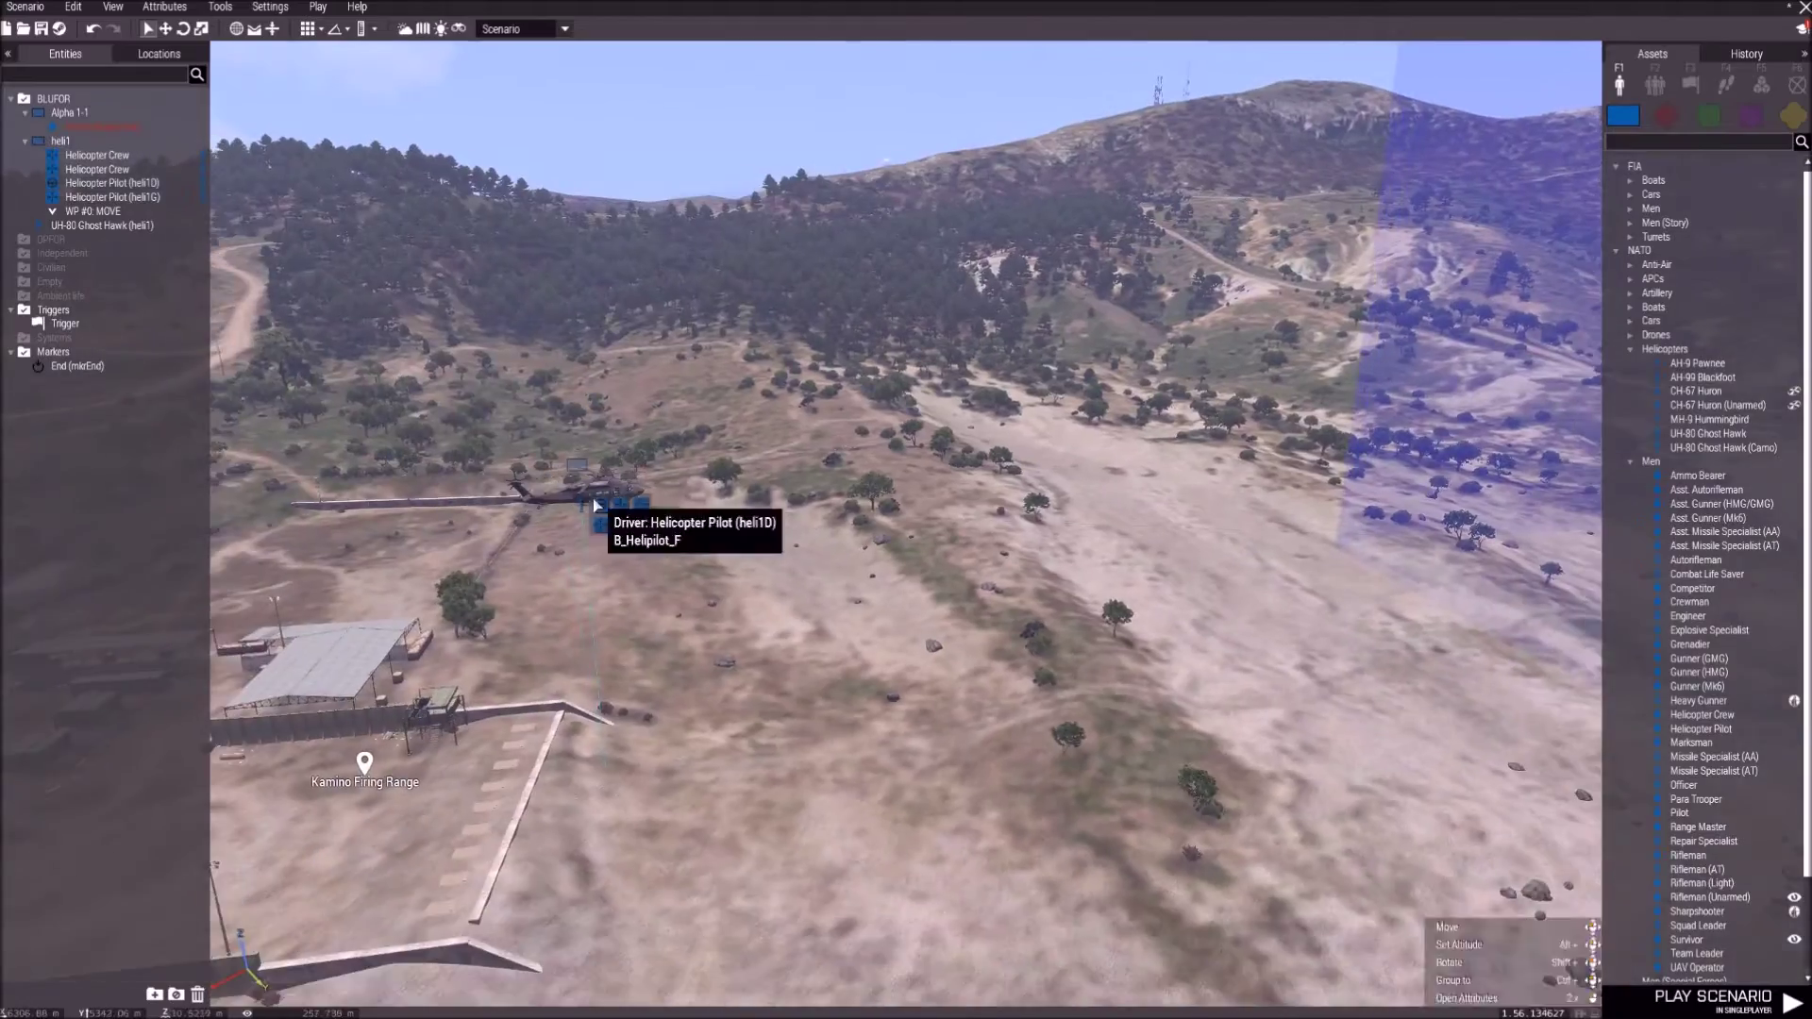
pyautogui.doubleClick(604, 494)
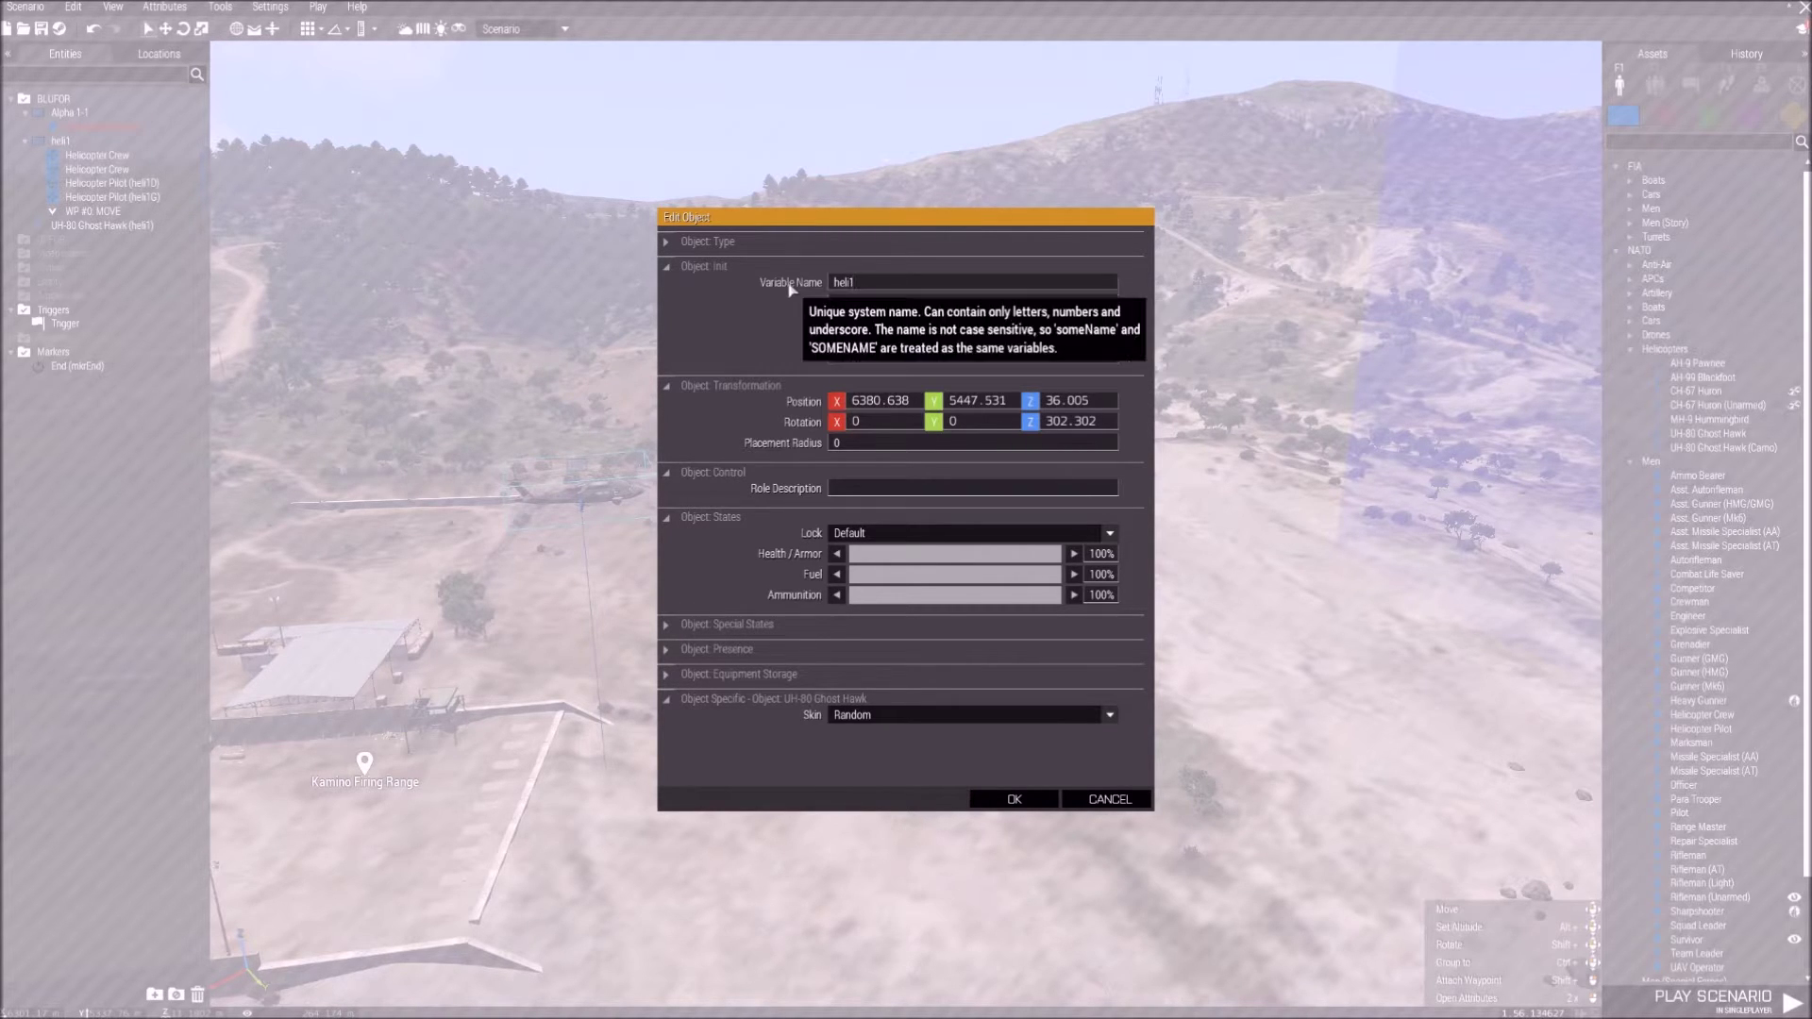
pyautogui.click(998, 794)
# Jump to the helicopter's move waypoint and open the BLUFOR Present trigger's attributes.
pyautogui.scroll(2, 898, 629)
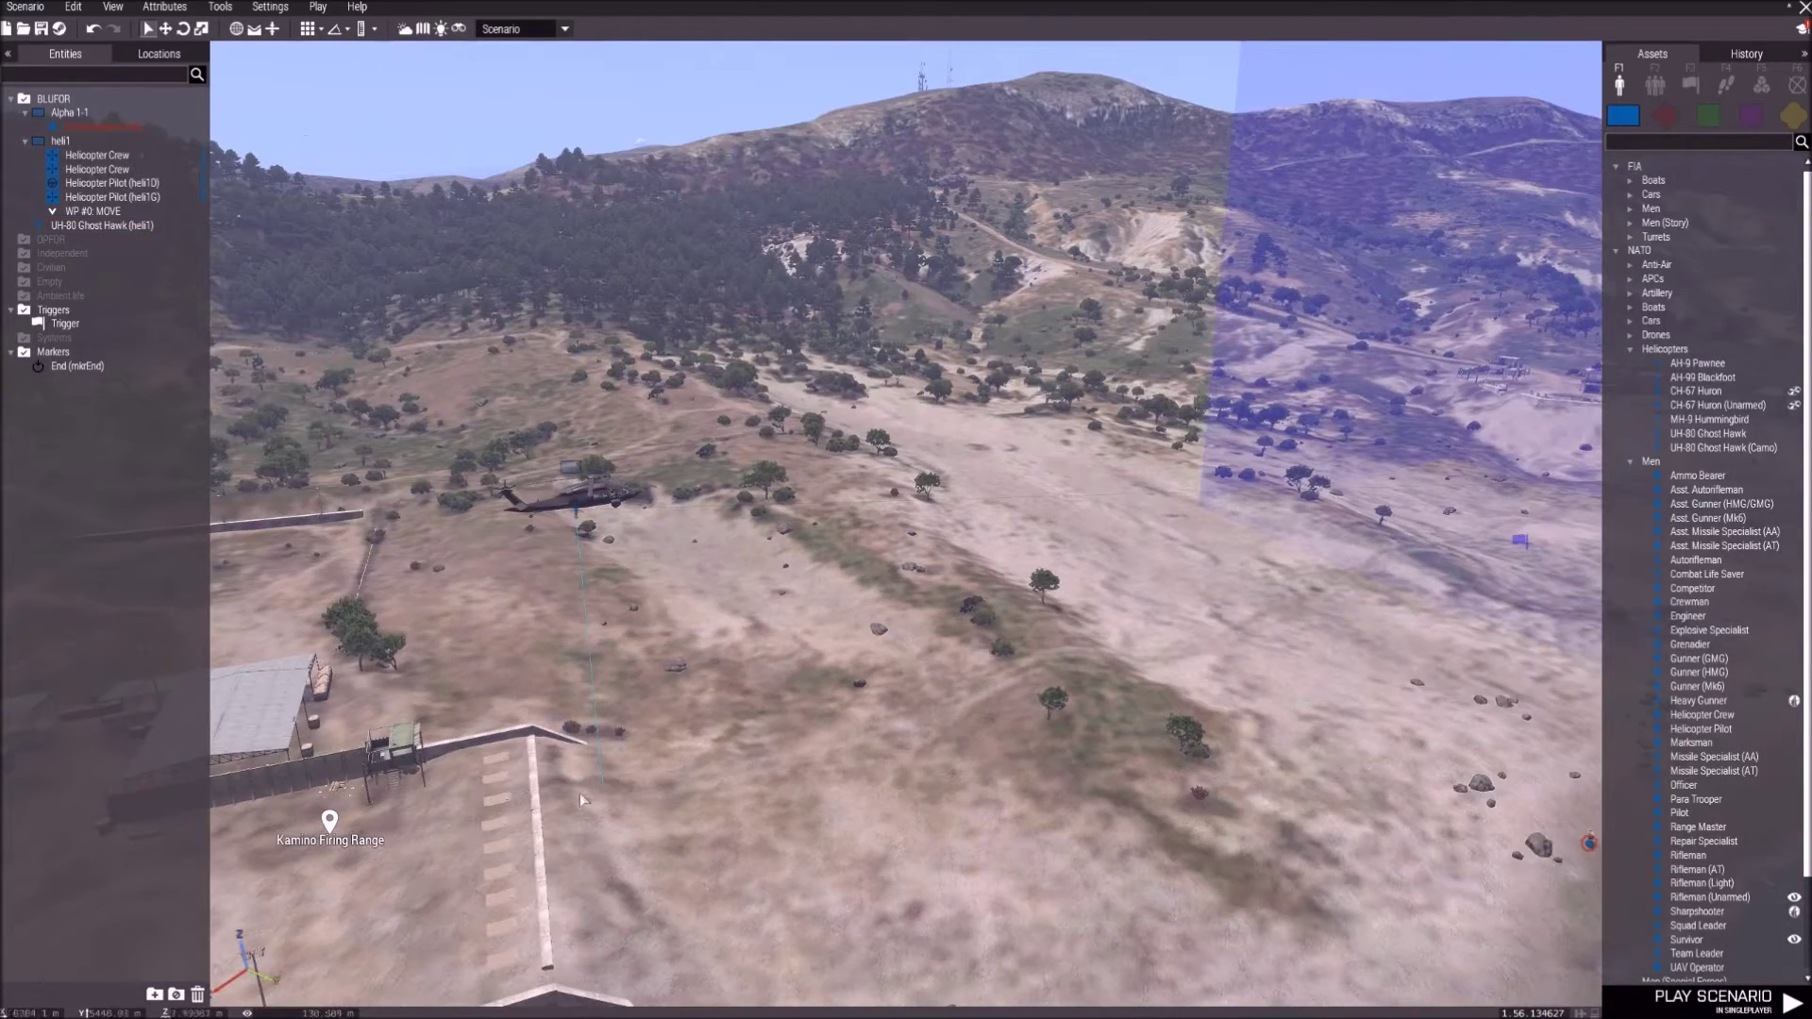
pyautogui.doubleClick(92, 211)
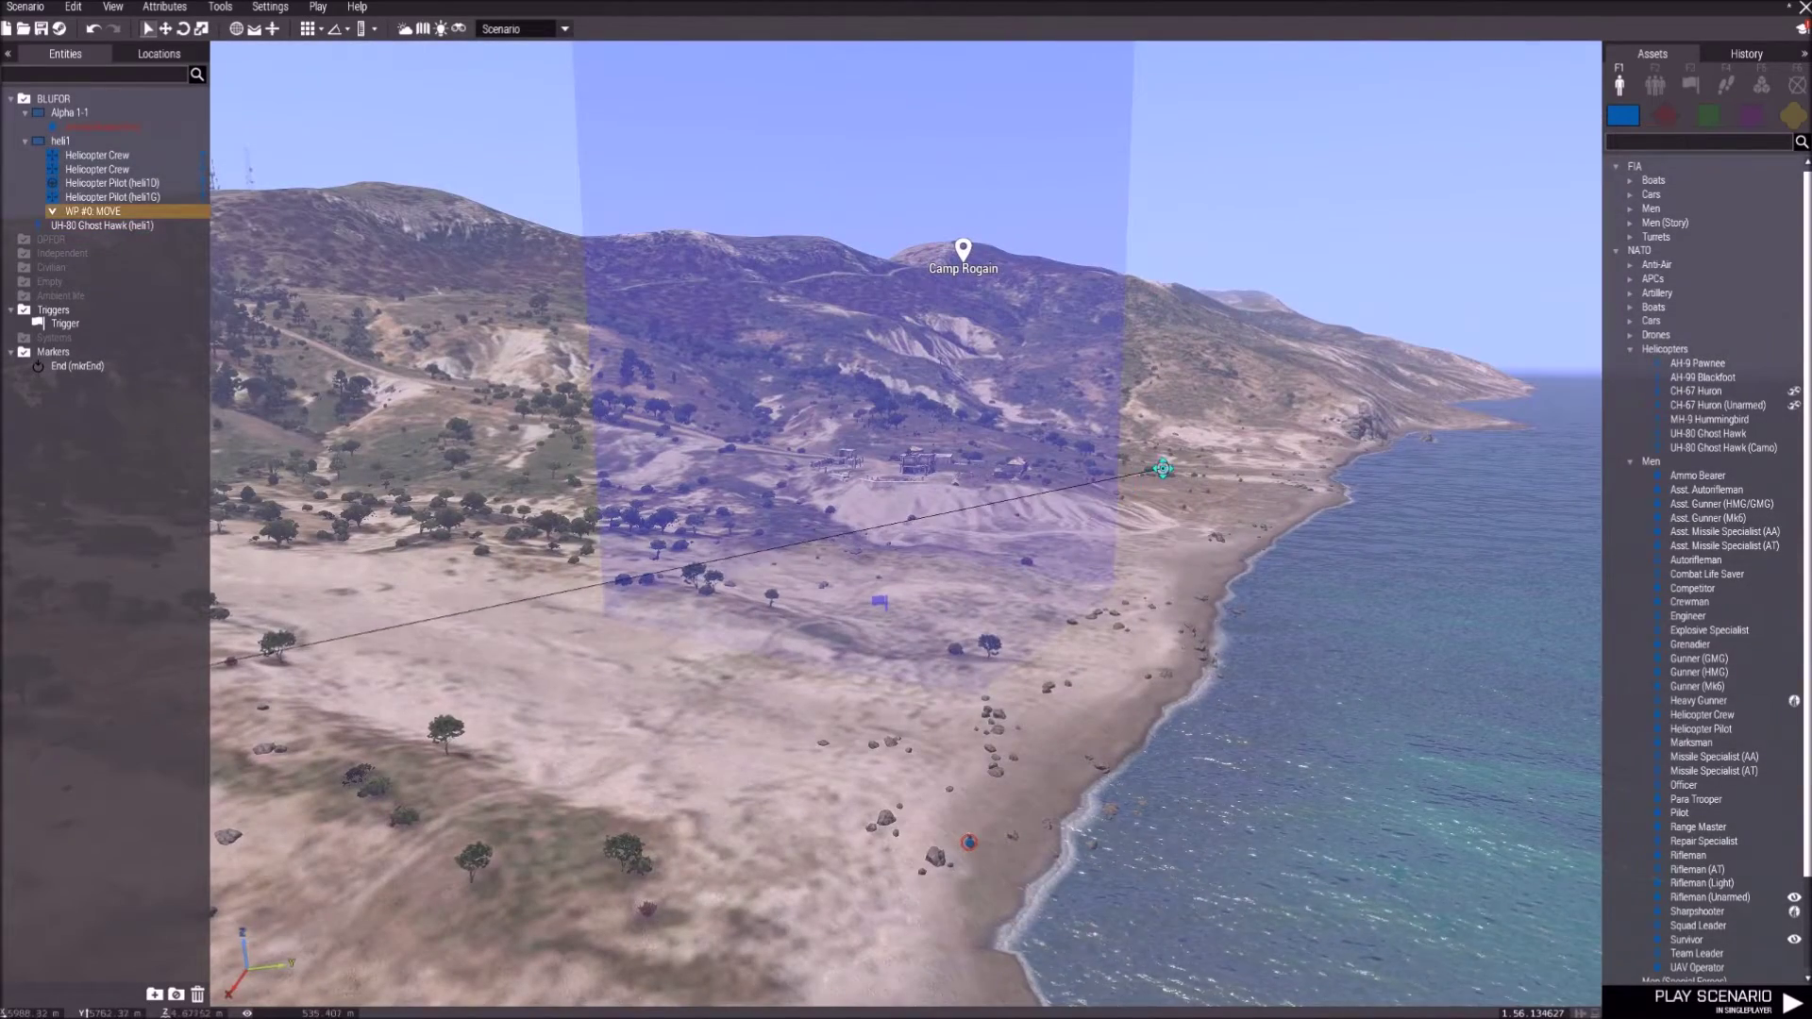
pyautogui.press('a')
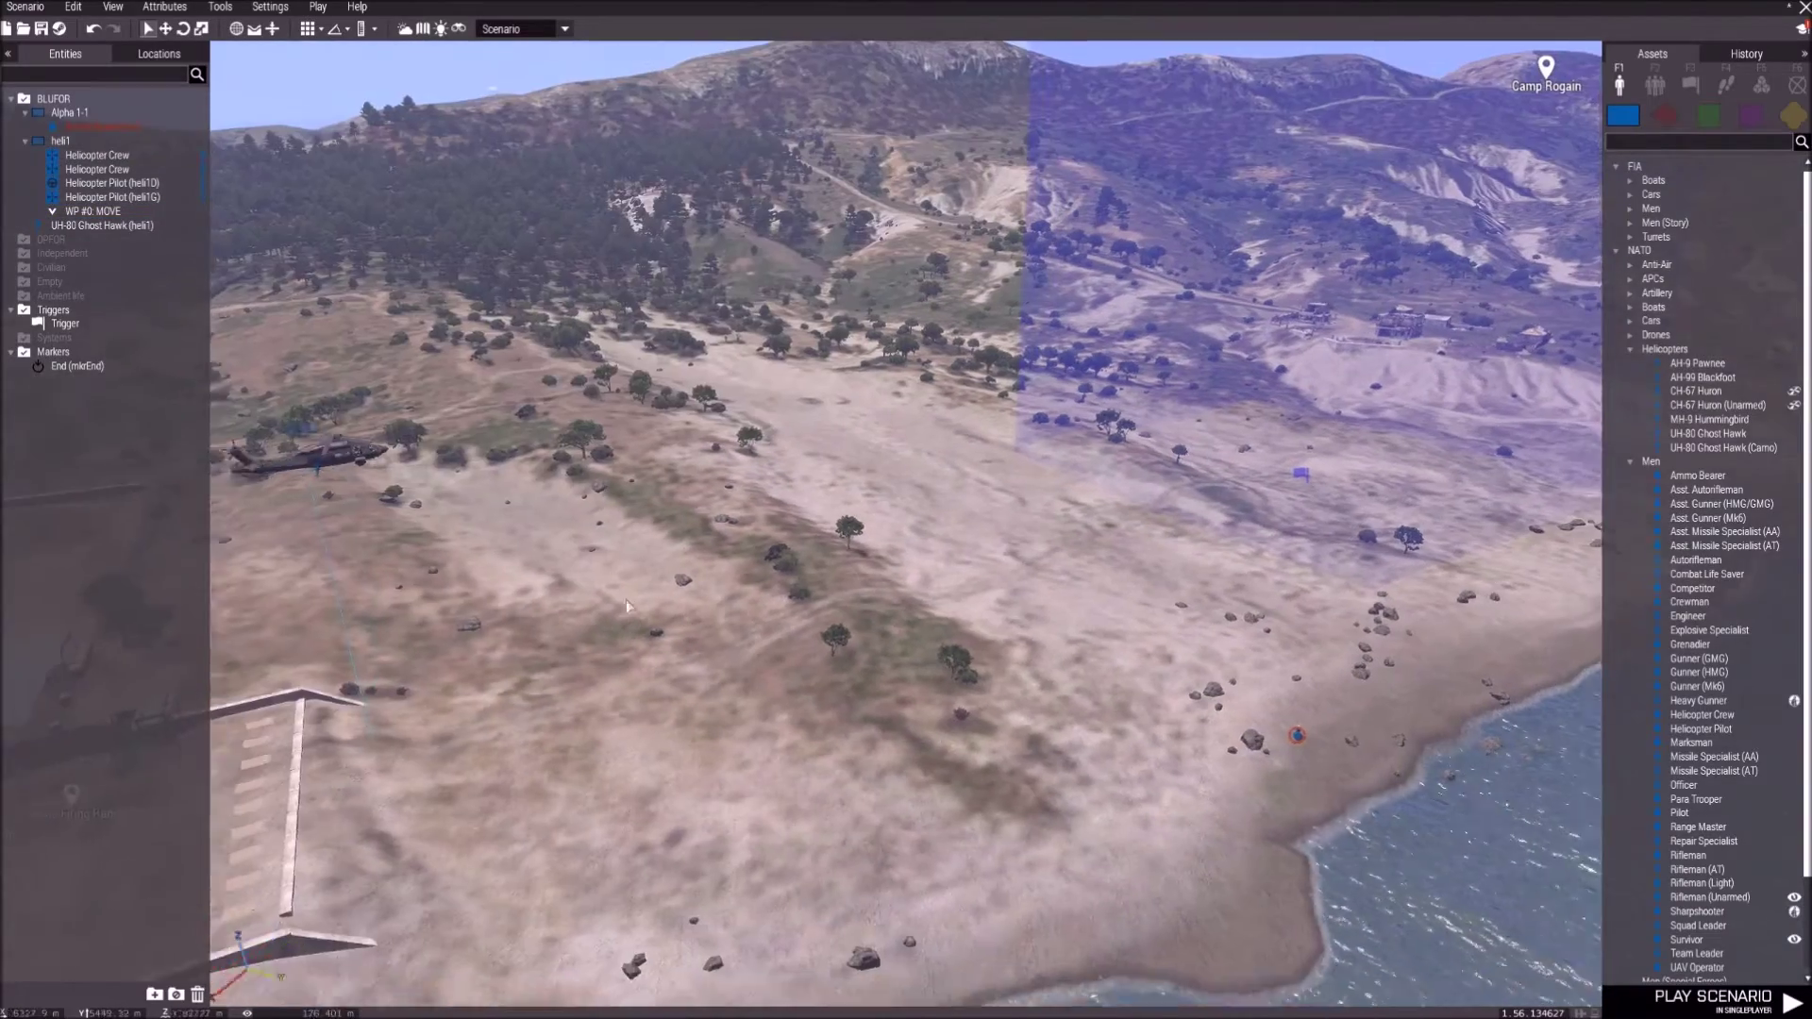
pyautogui.moveTo(625, 598); pyautogui.dragTo(892, 657, button='right')
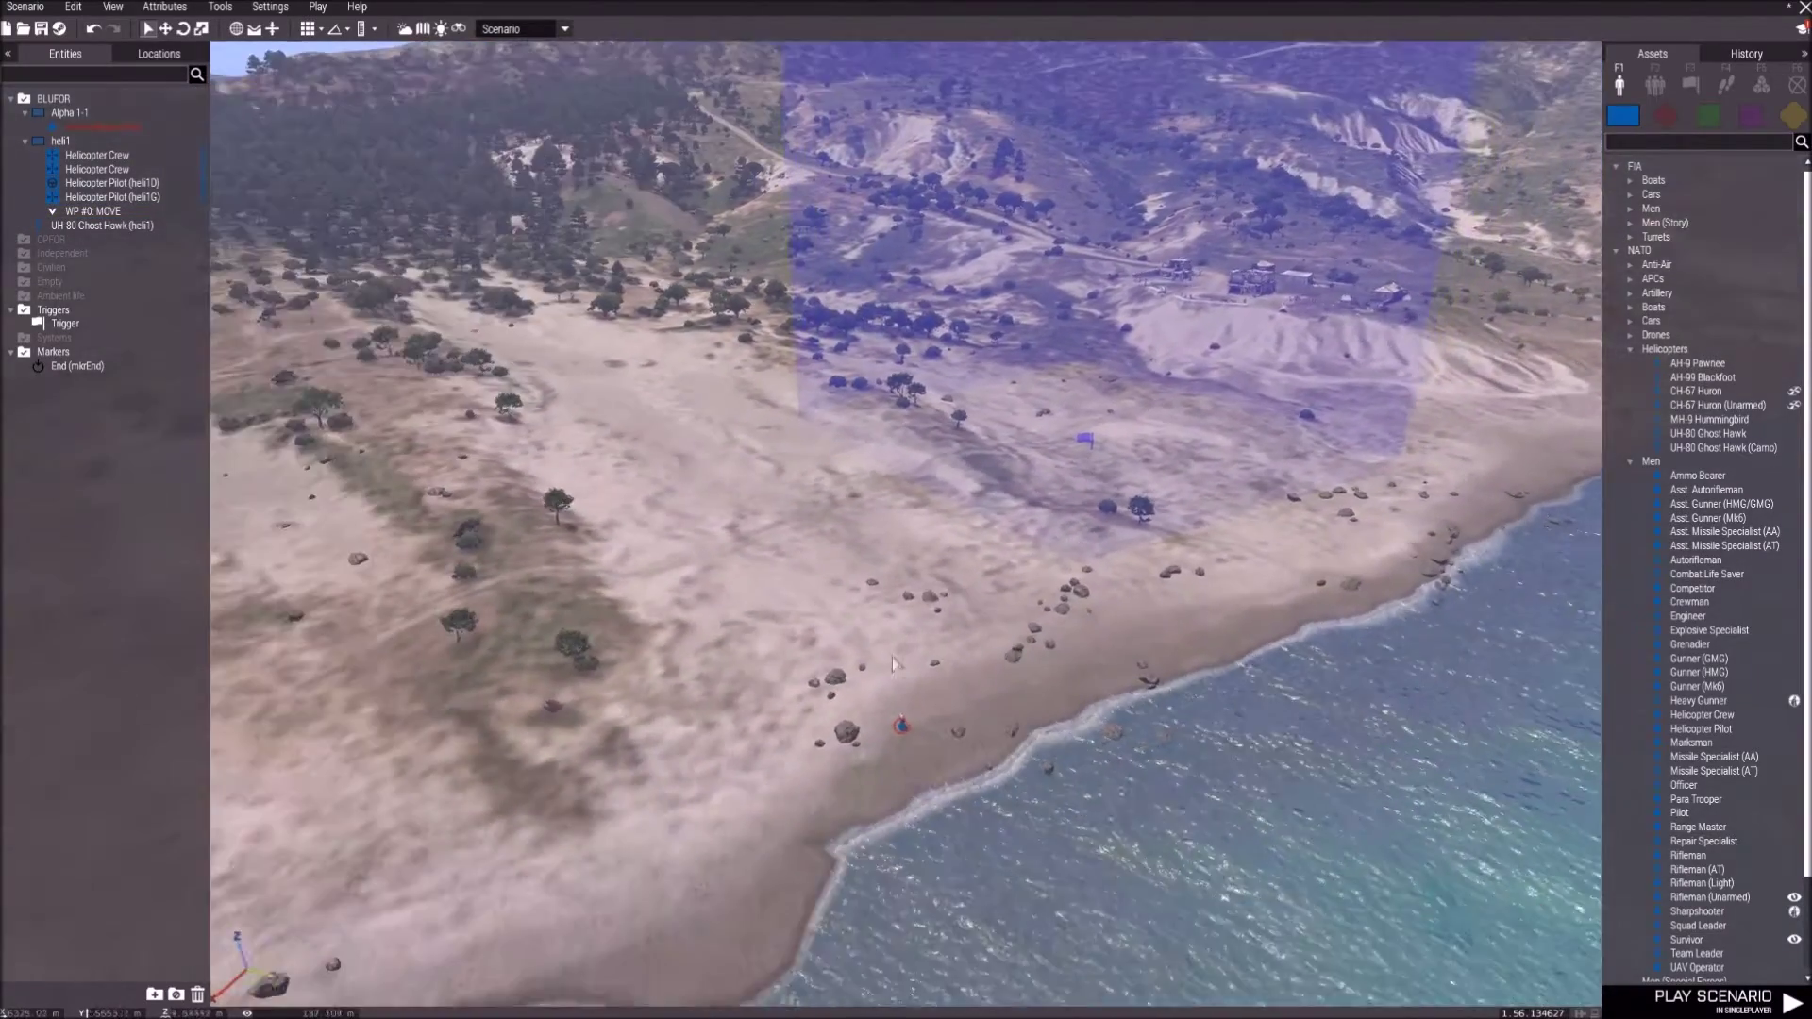
pyautogui.press('w')
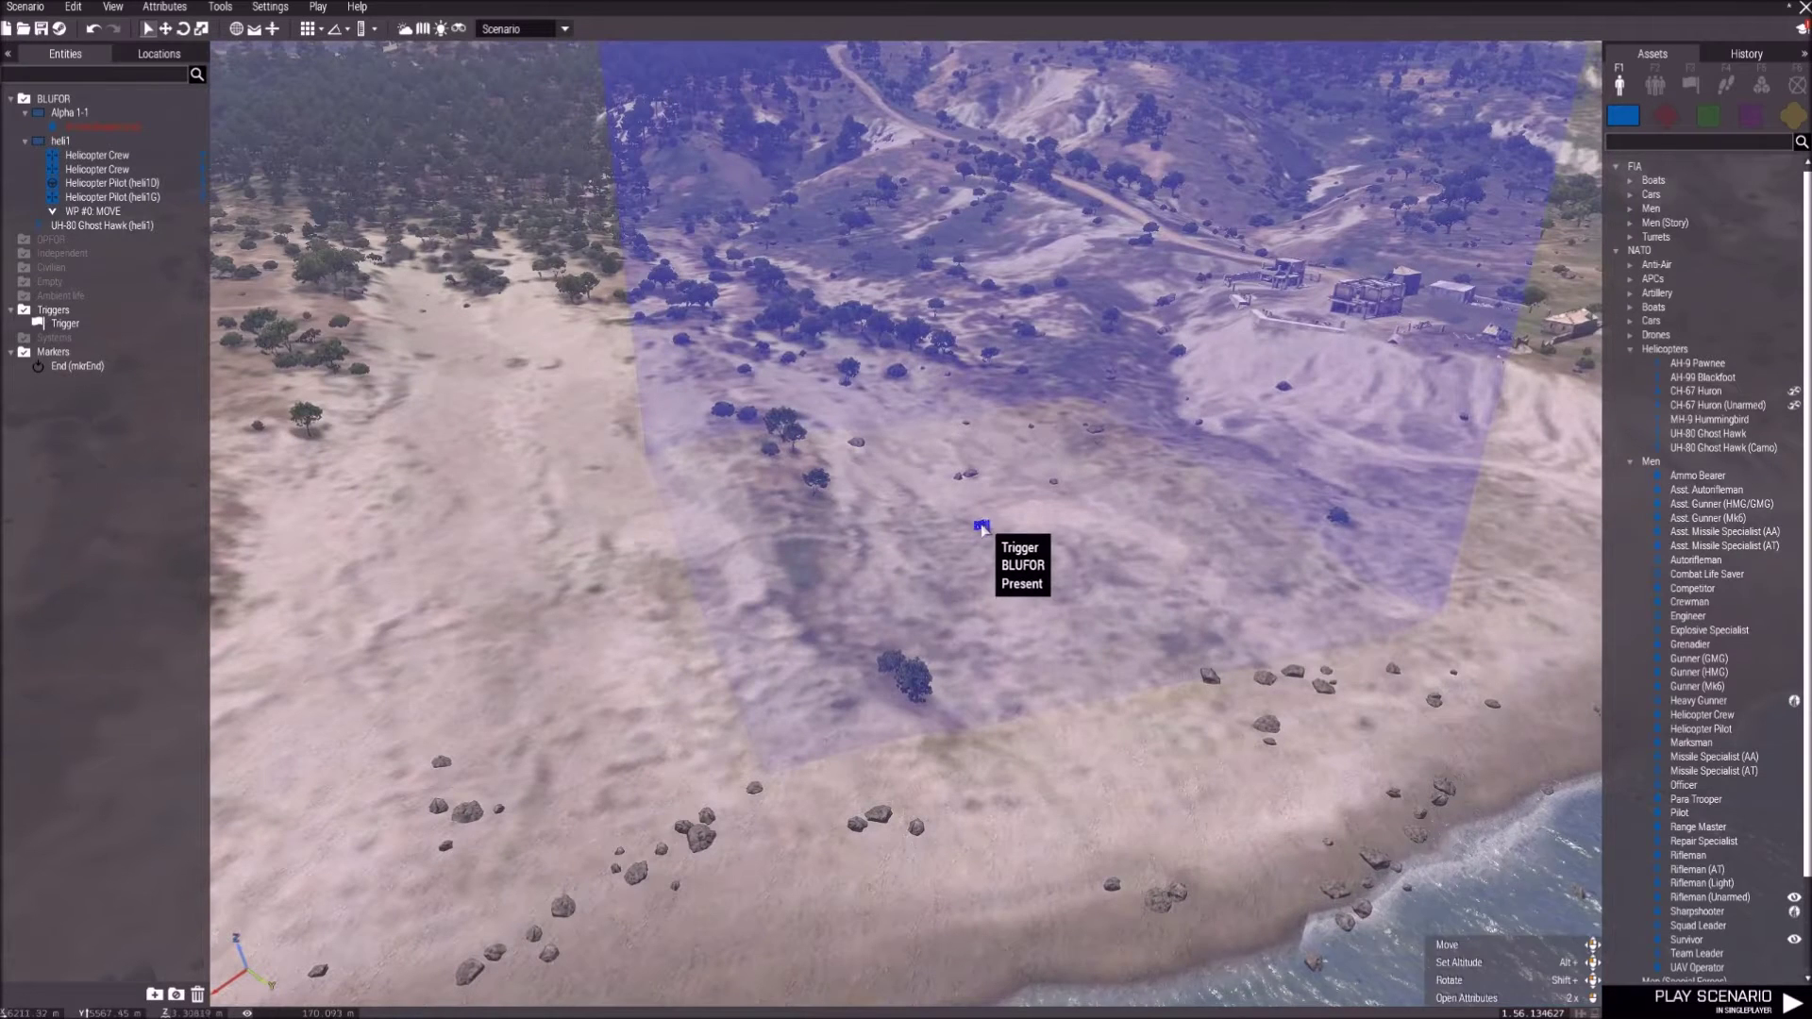
pyautogui.click(982, 528)
pyautogui.doubleClick(981, 529)
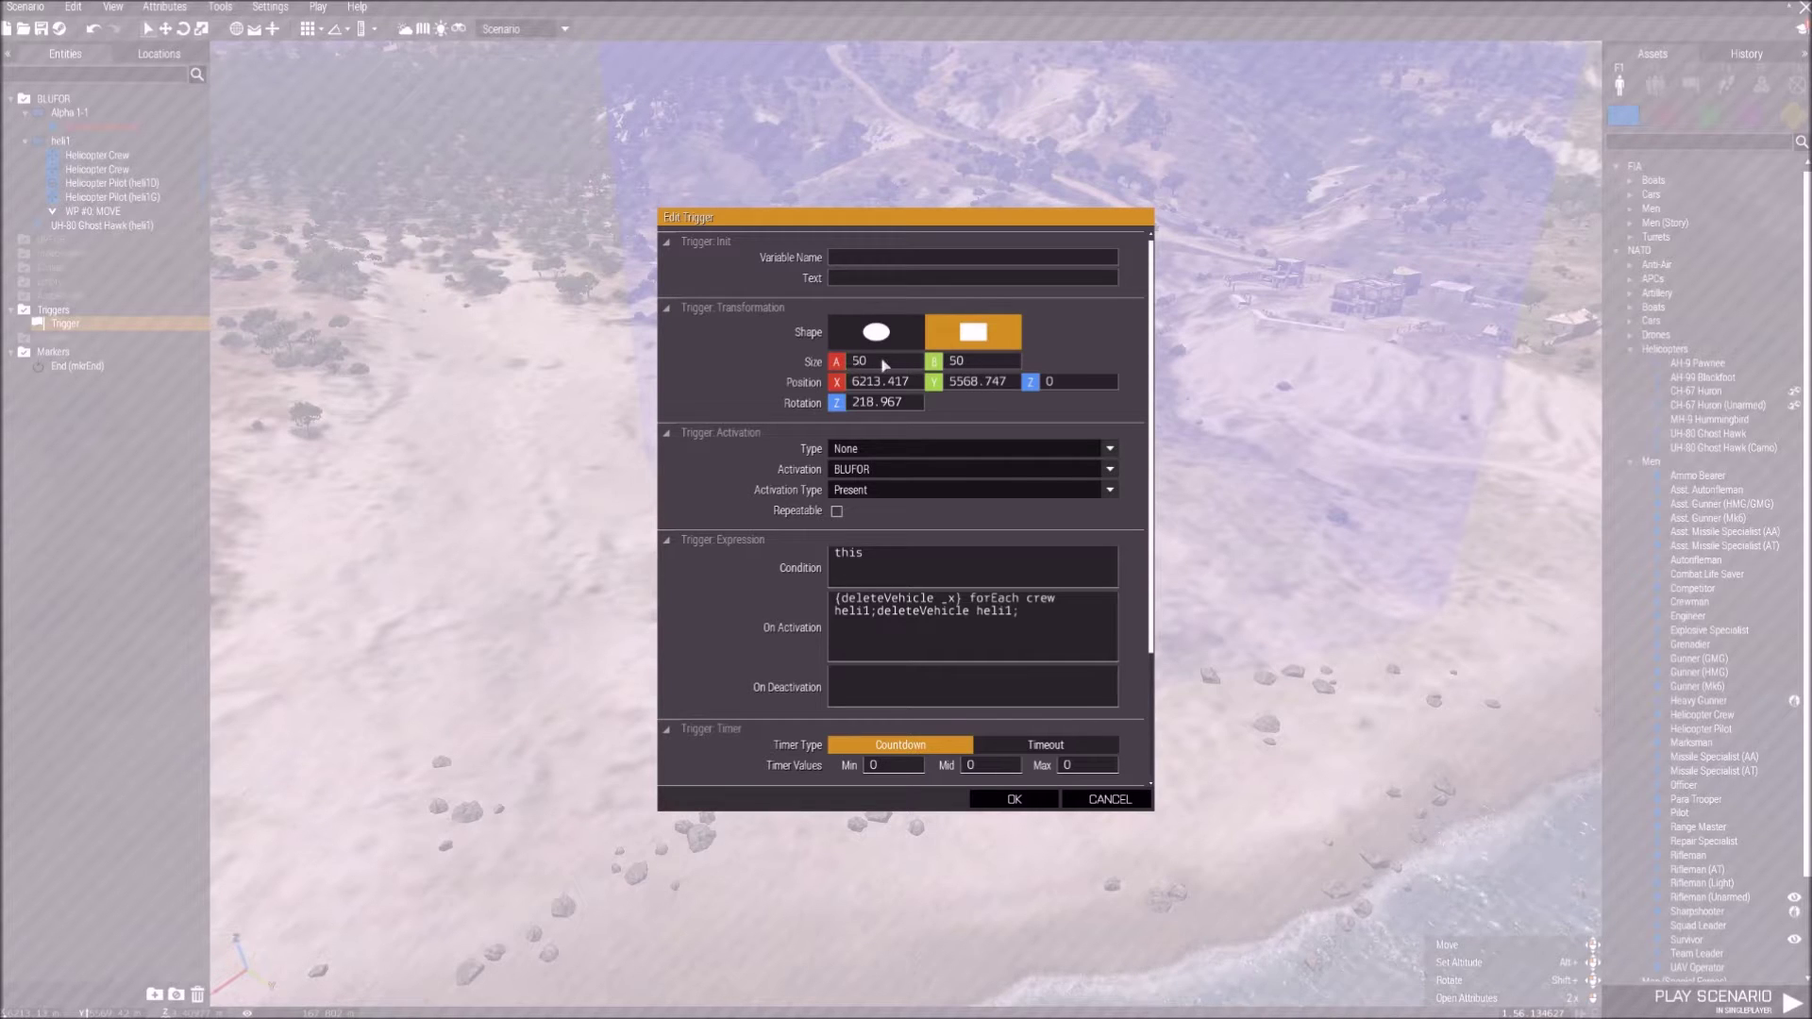
# Keep Activation BLUFOR and type Present, then select the {deleteVehicle _x} activation code.
pyautogui.click(866, 470)
pyautogui.click(870, 471)
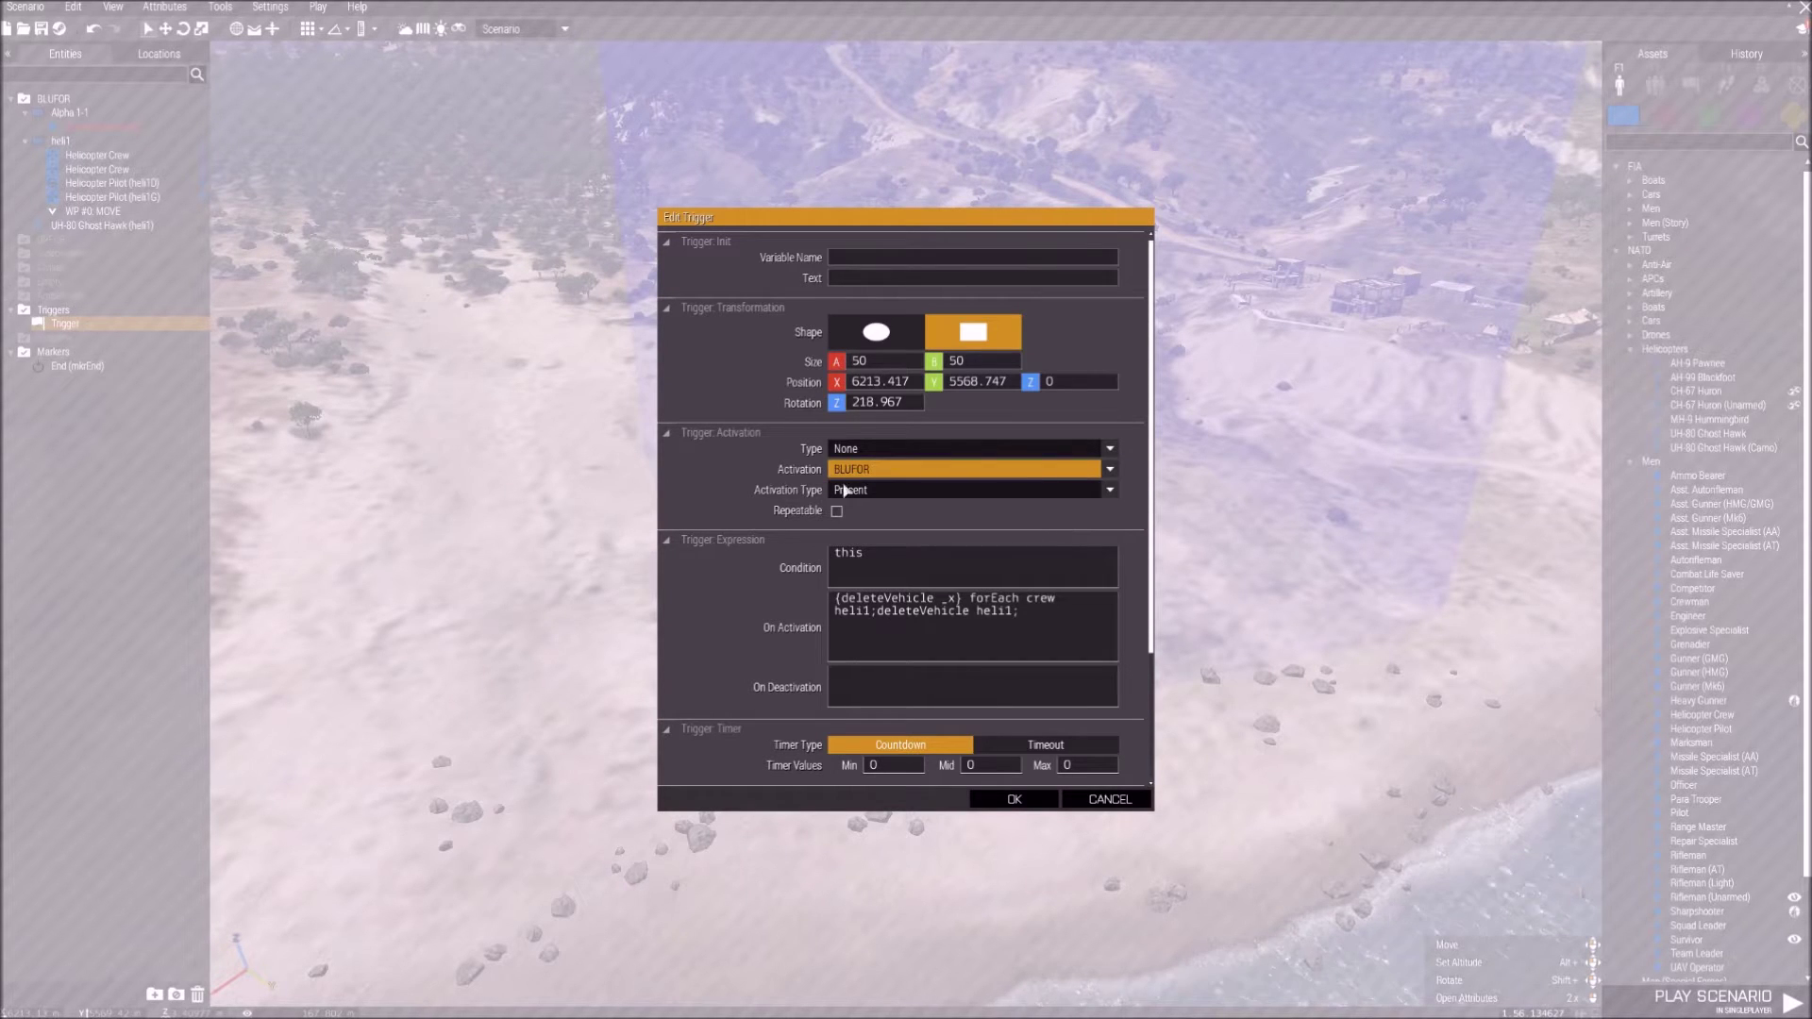
pyautogui.click(846, 491)
pyautogui.click(855, 504)
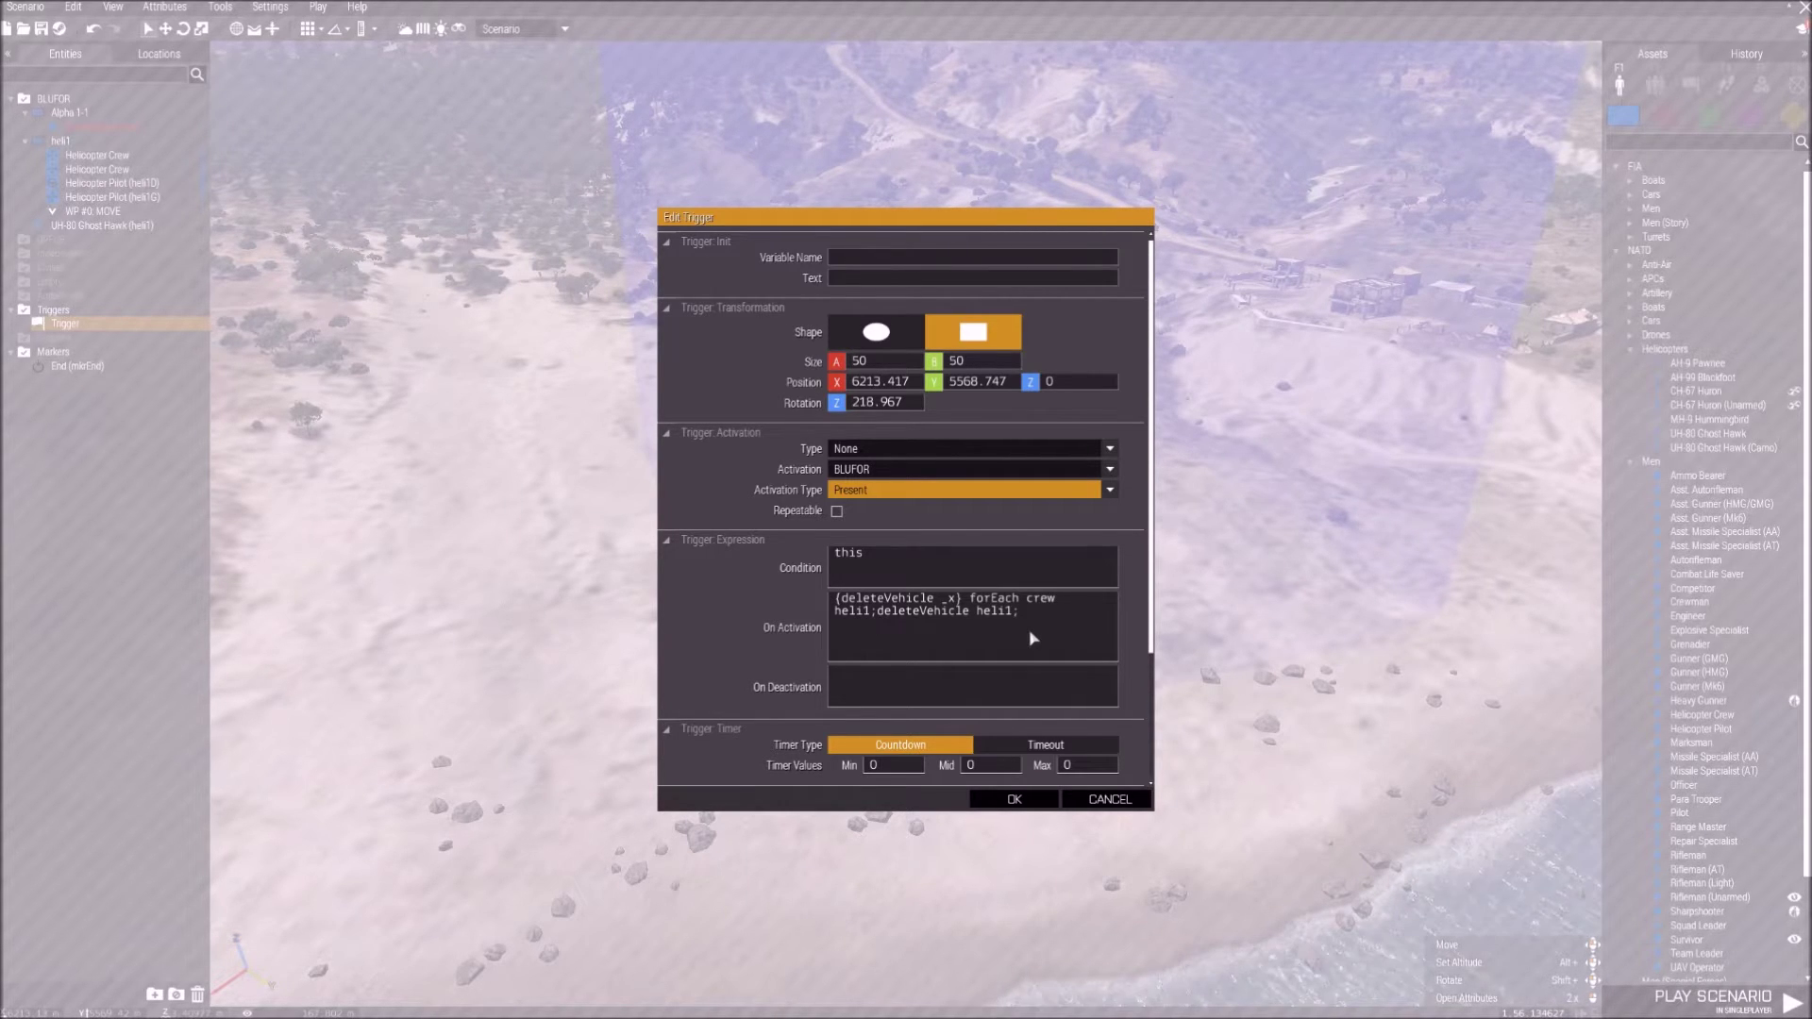
pyautogui.moveTo(790, 627)
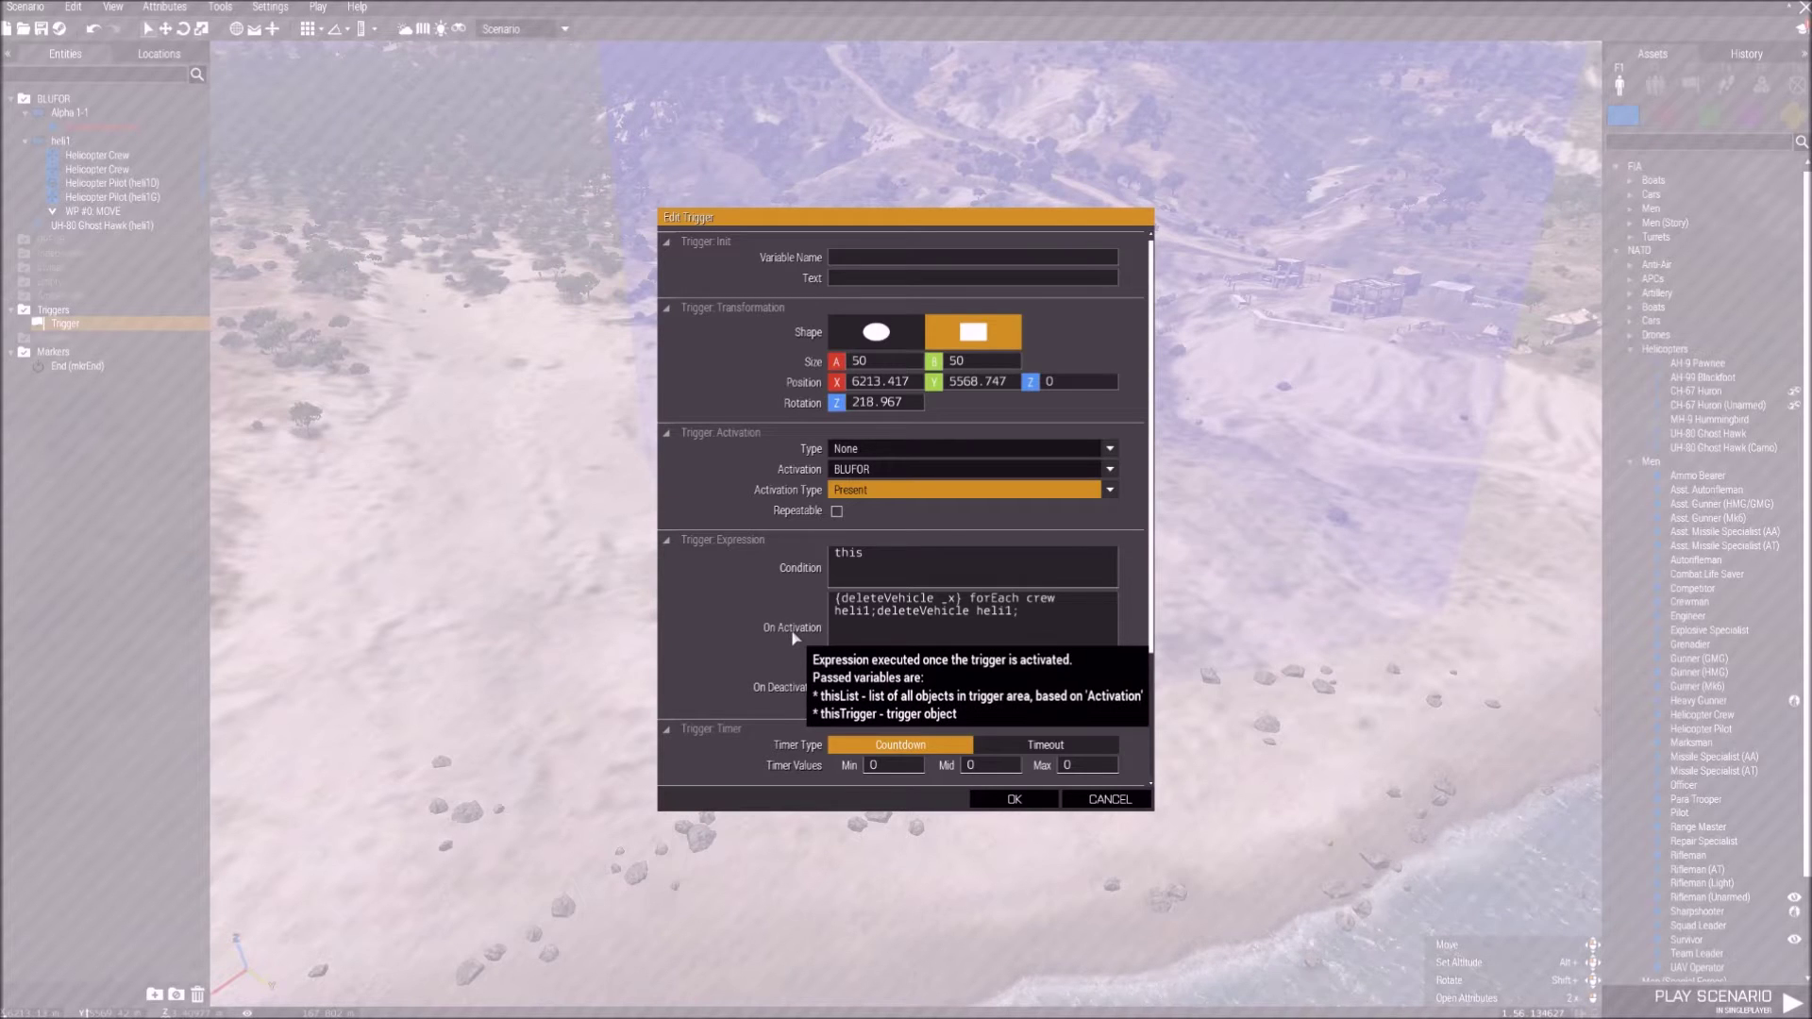
pyautogui.moveTo(837, 600); pyautogui.dragTo(963, 602)
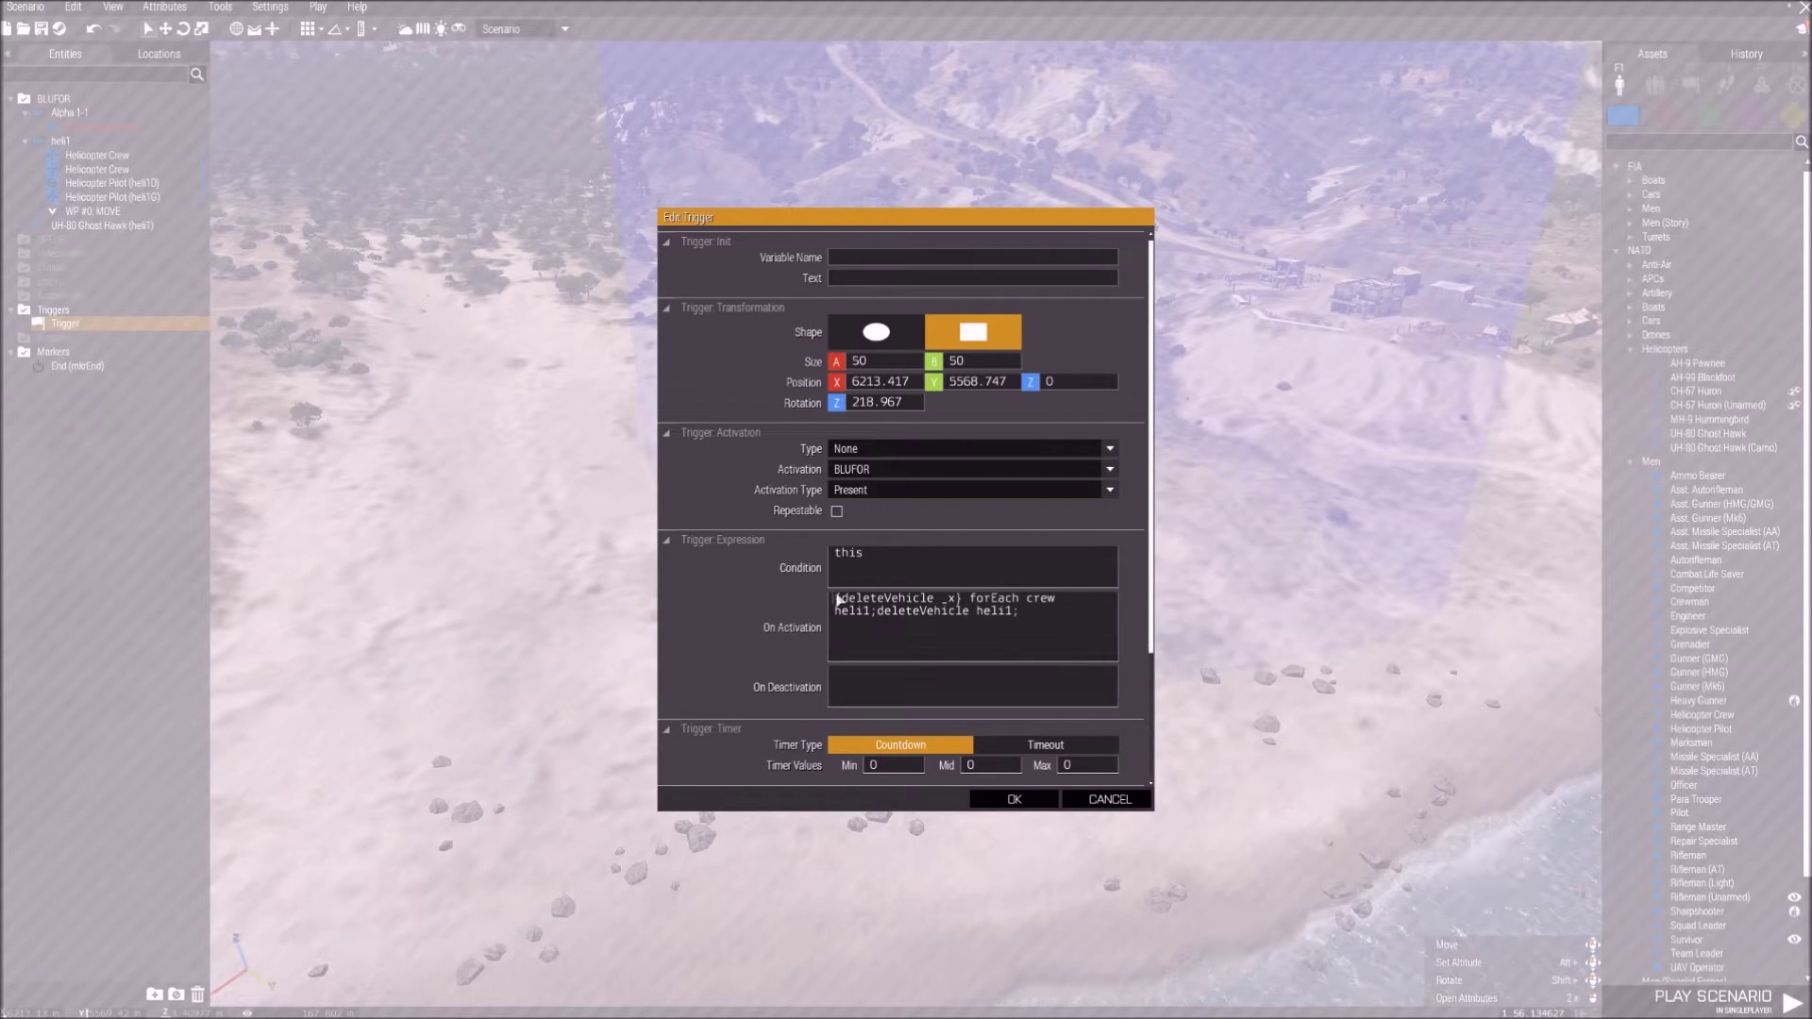
pyautogui.click(930, 606)
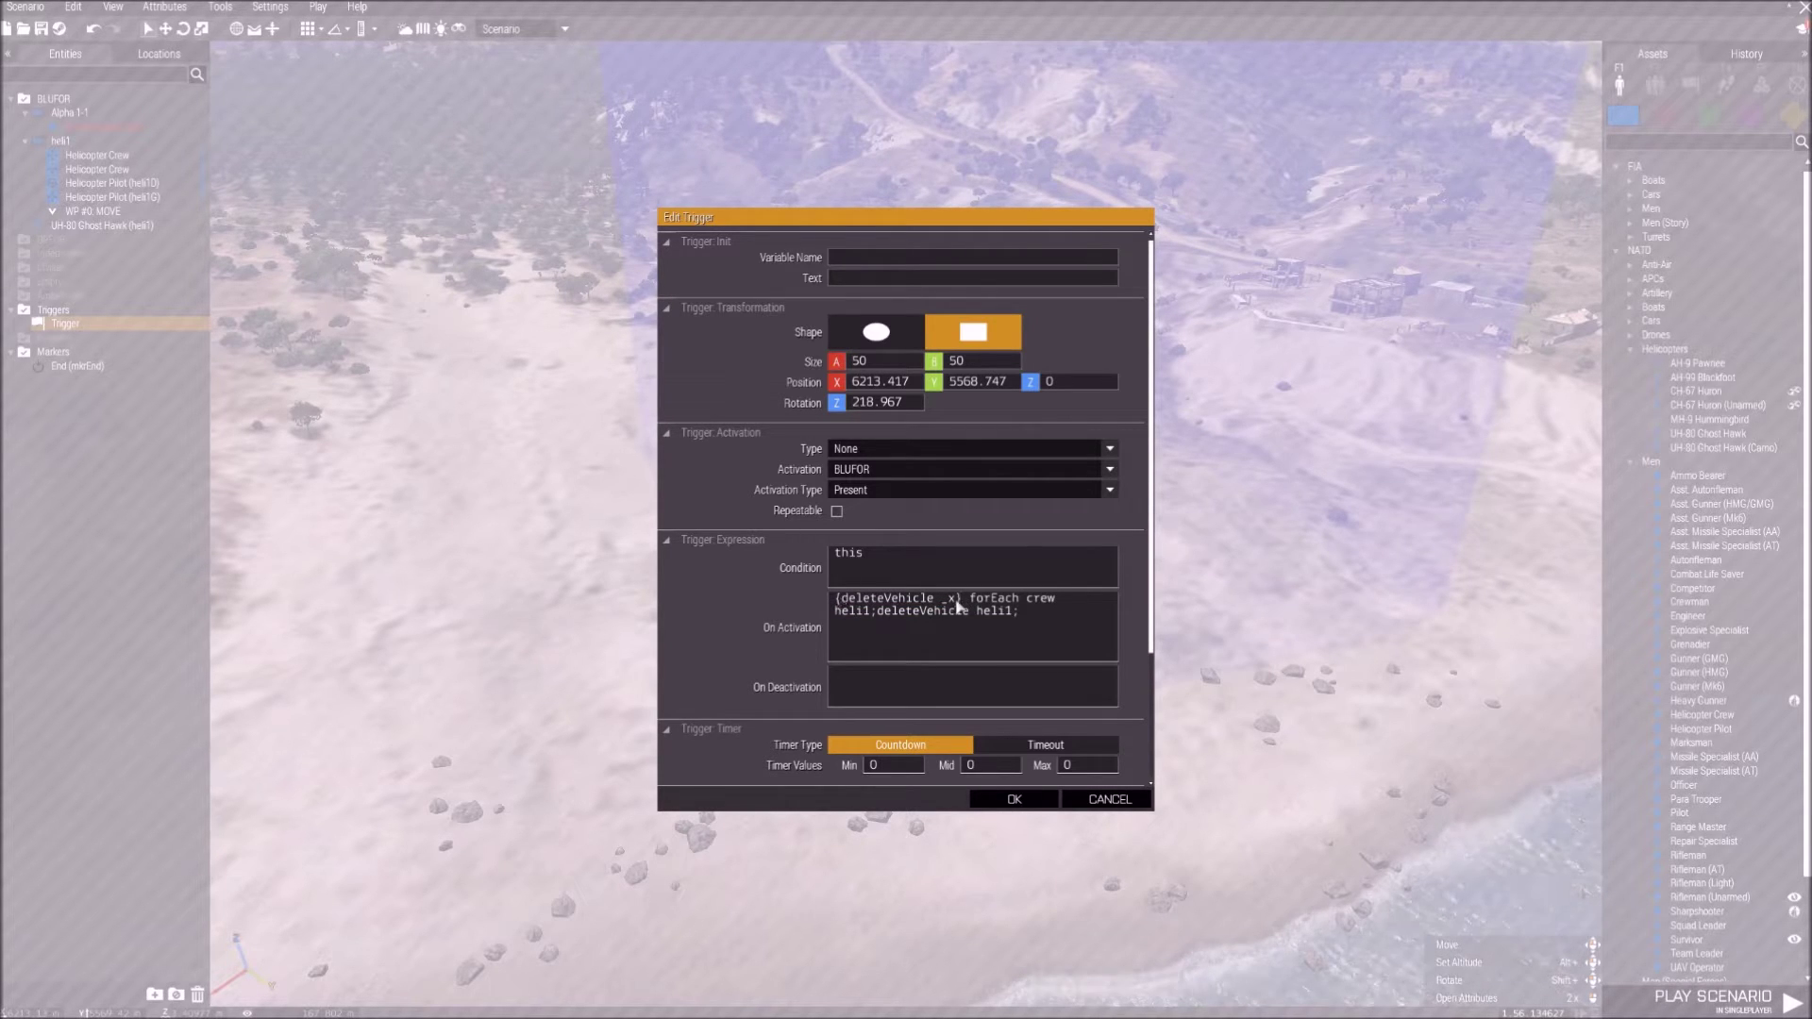
pyautogui.doubleClick(989, 598)
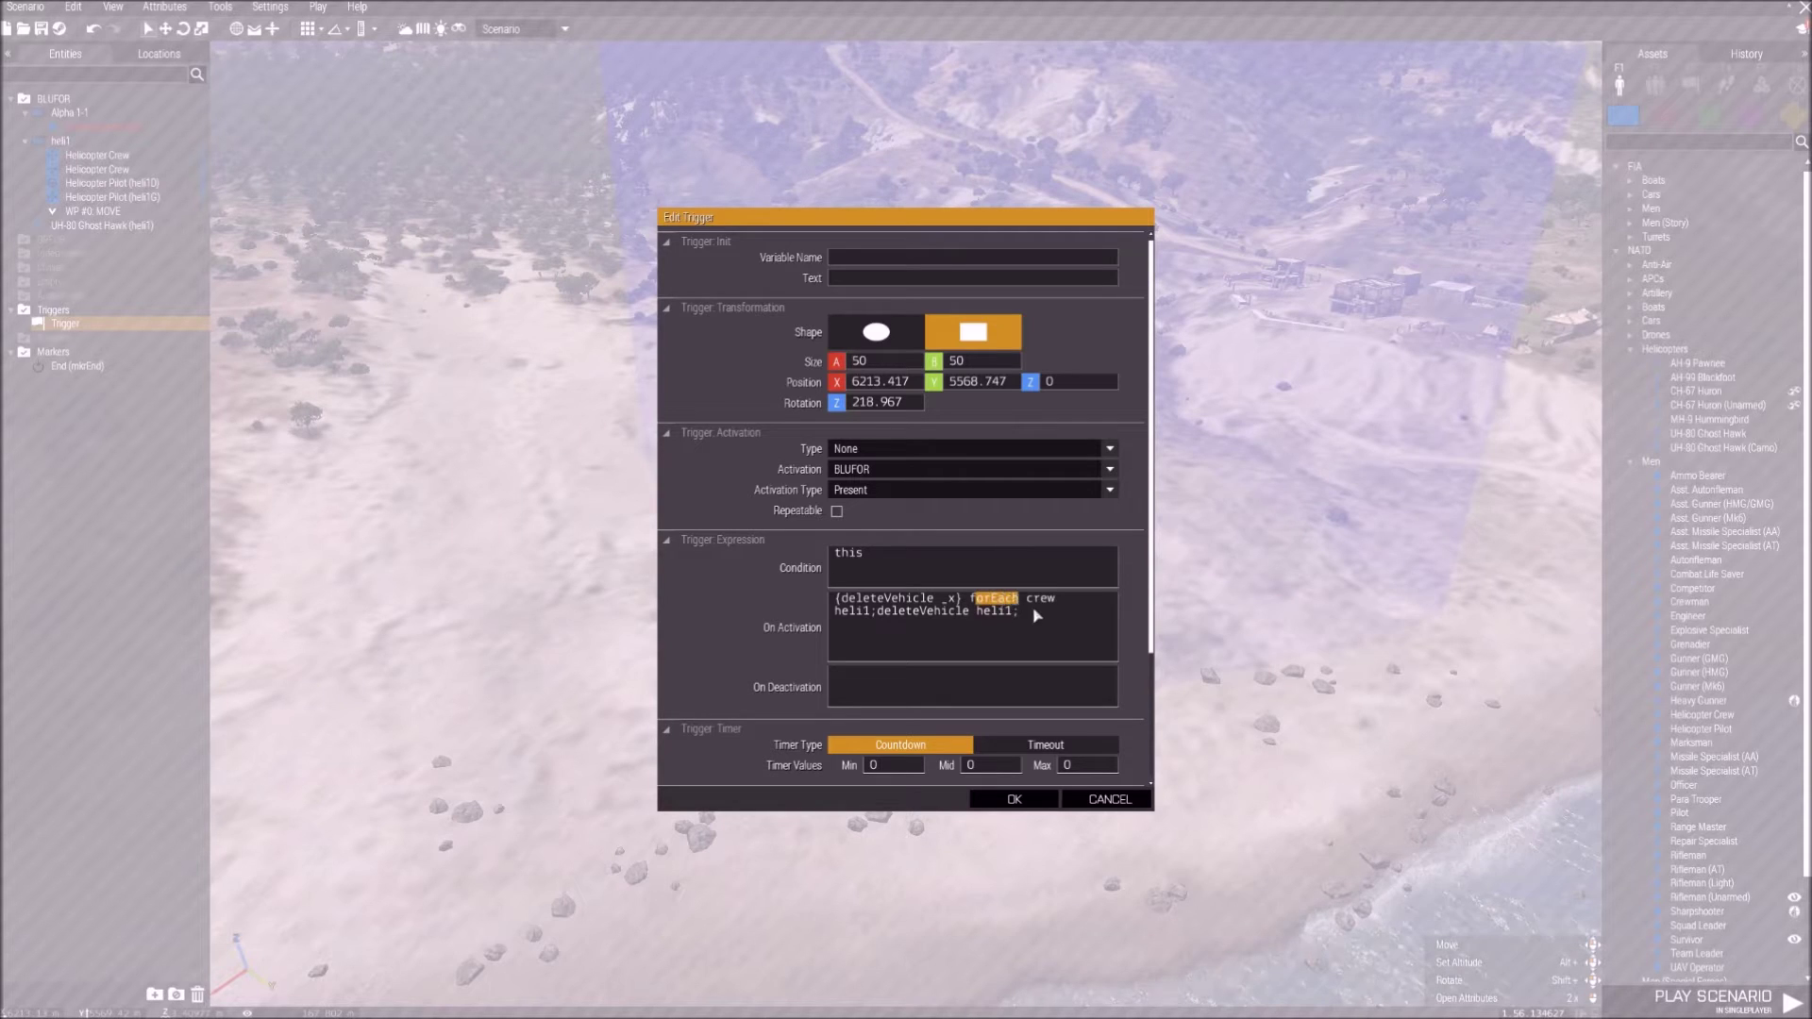
pyautogui.click(1036, 604)
pyautogui.doubleClick(1038, 598)
pyautogui.click(1048, 619)
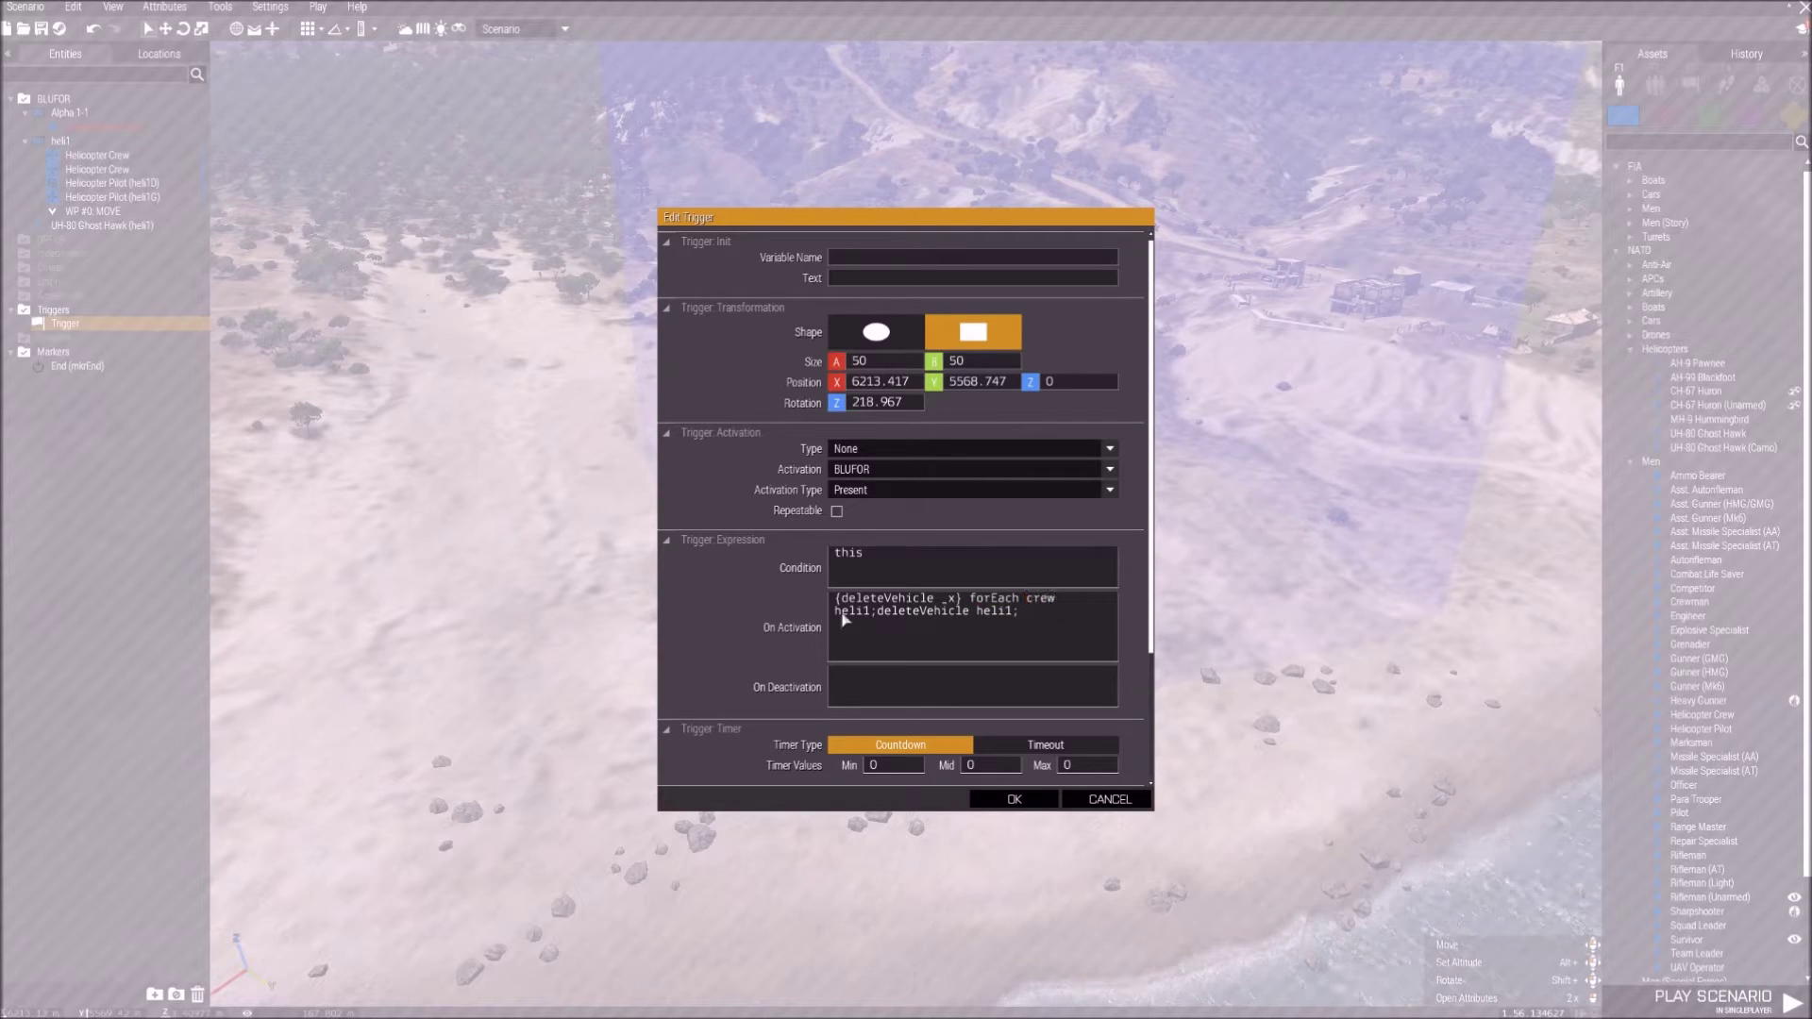
pyautogui.moveTo(835, 611); pyautogui.dragTo(866, 614)
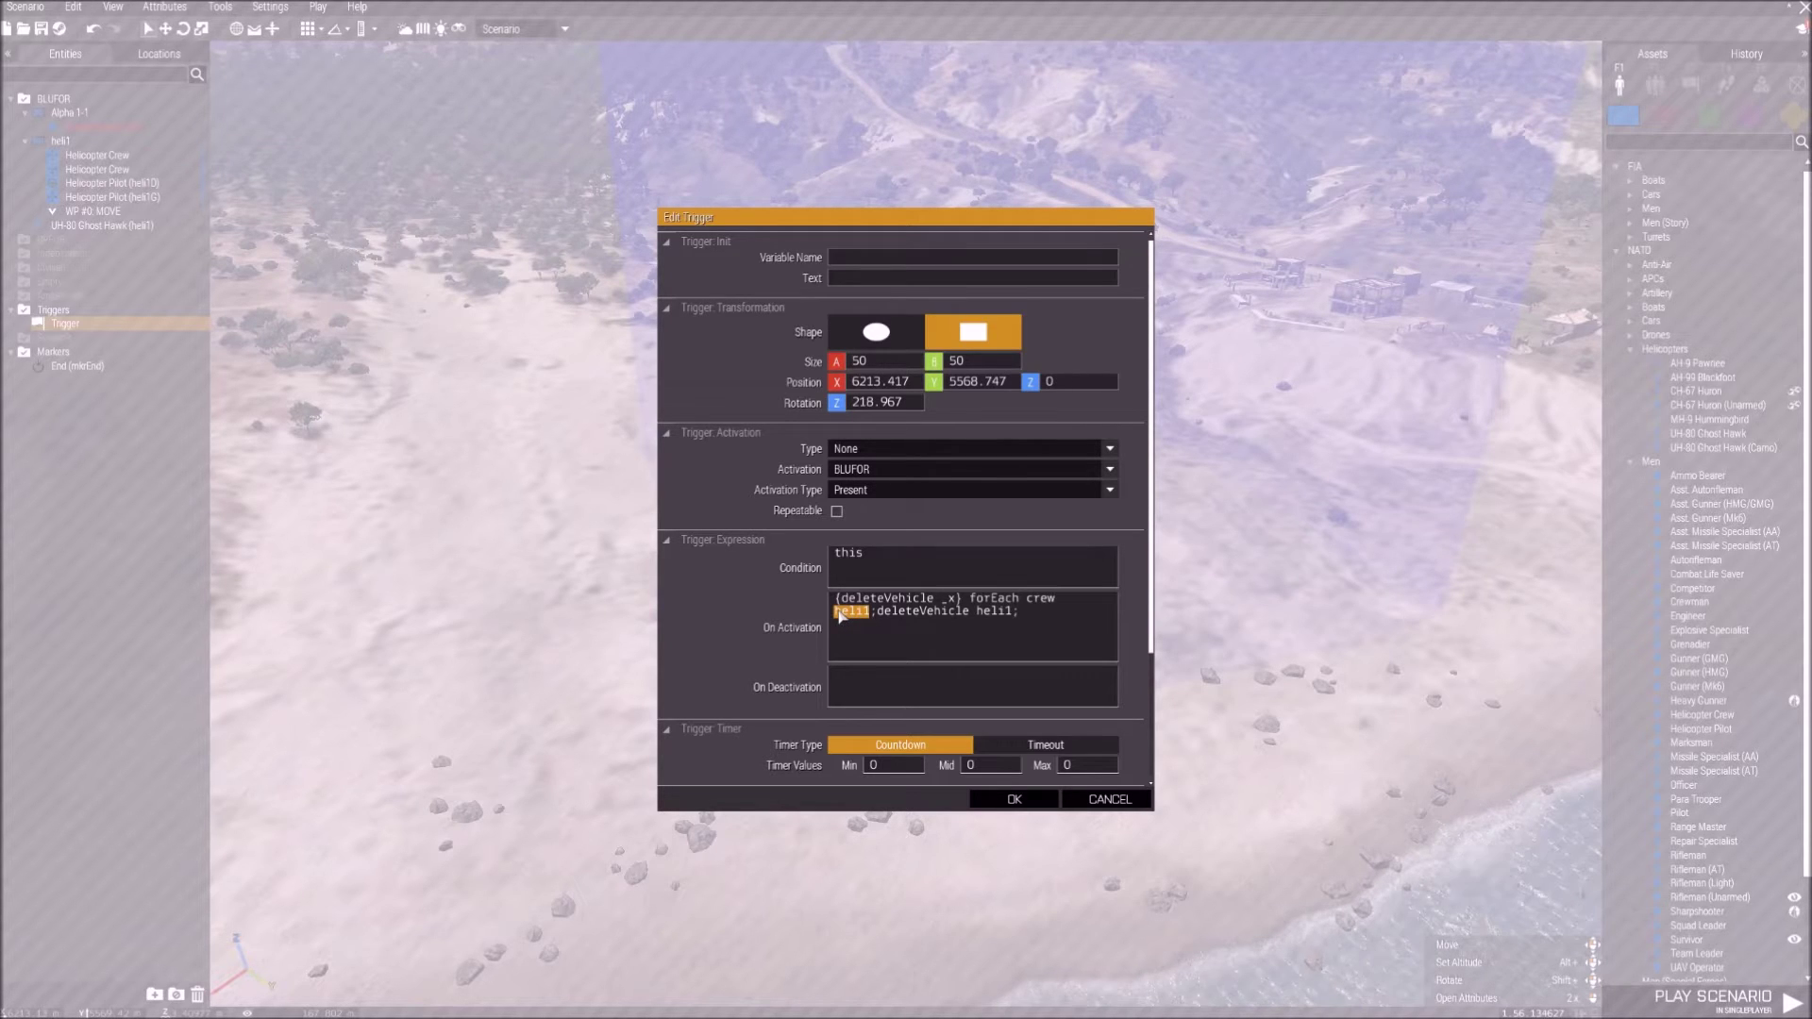
pyautogui.click(840, 617)
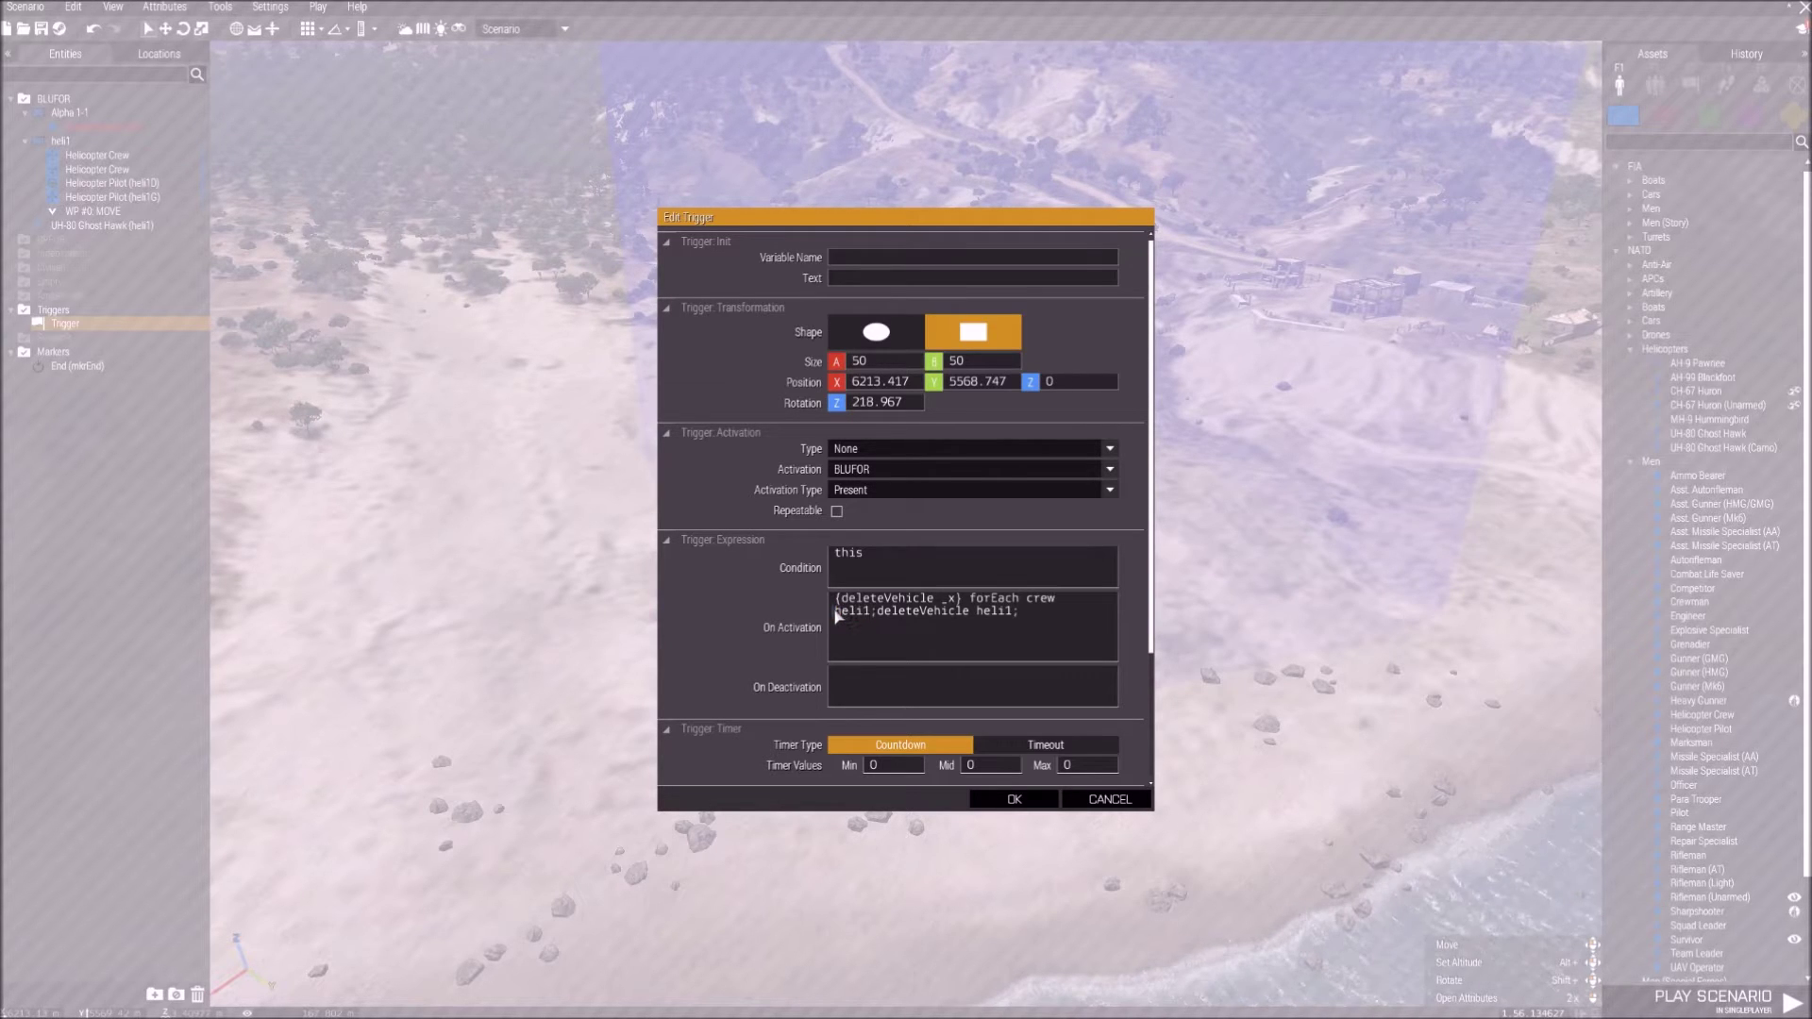
pyautogui.moveTo(836, 618); pyautogui.dragTo(877, 619)
pyautogui.click(876, 618)
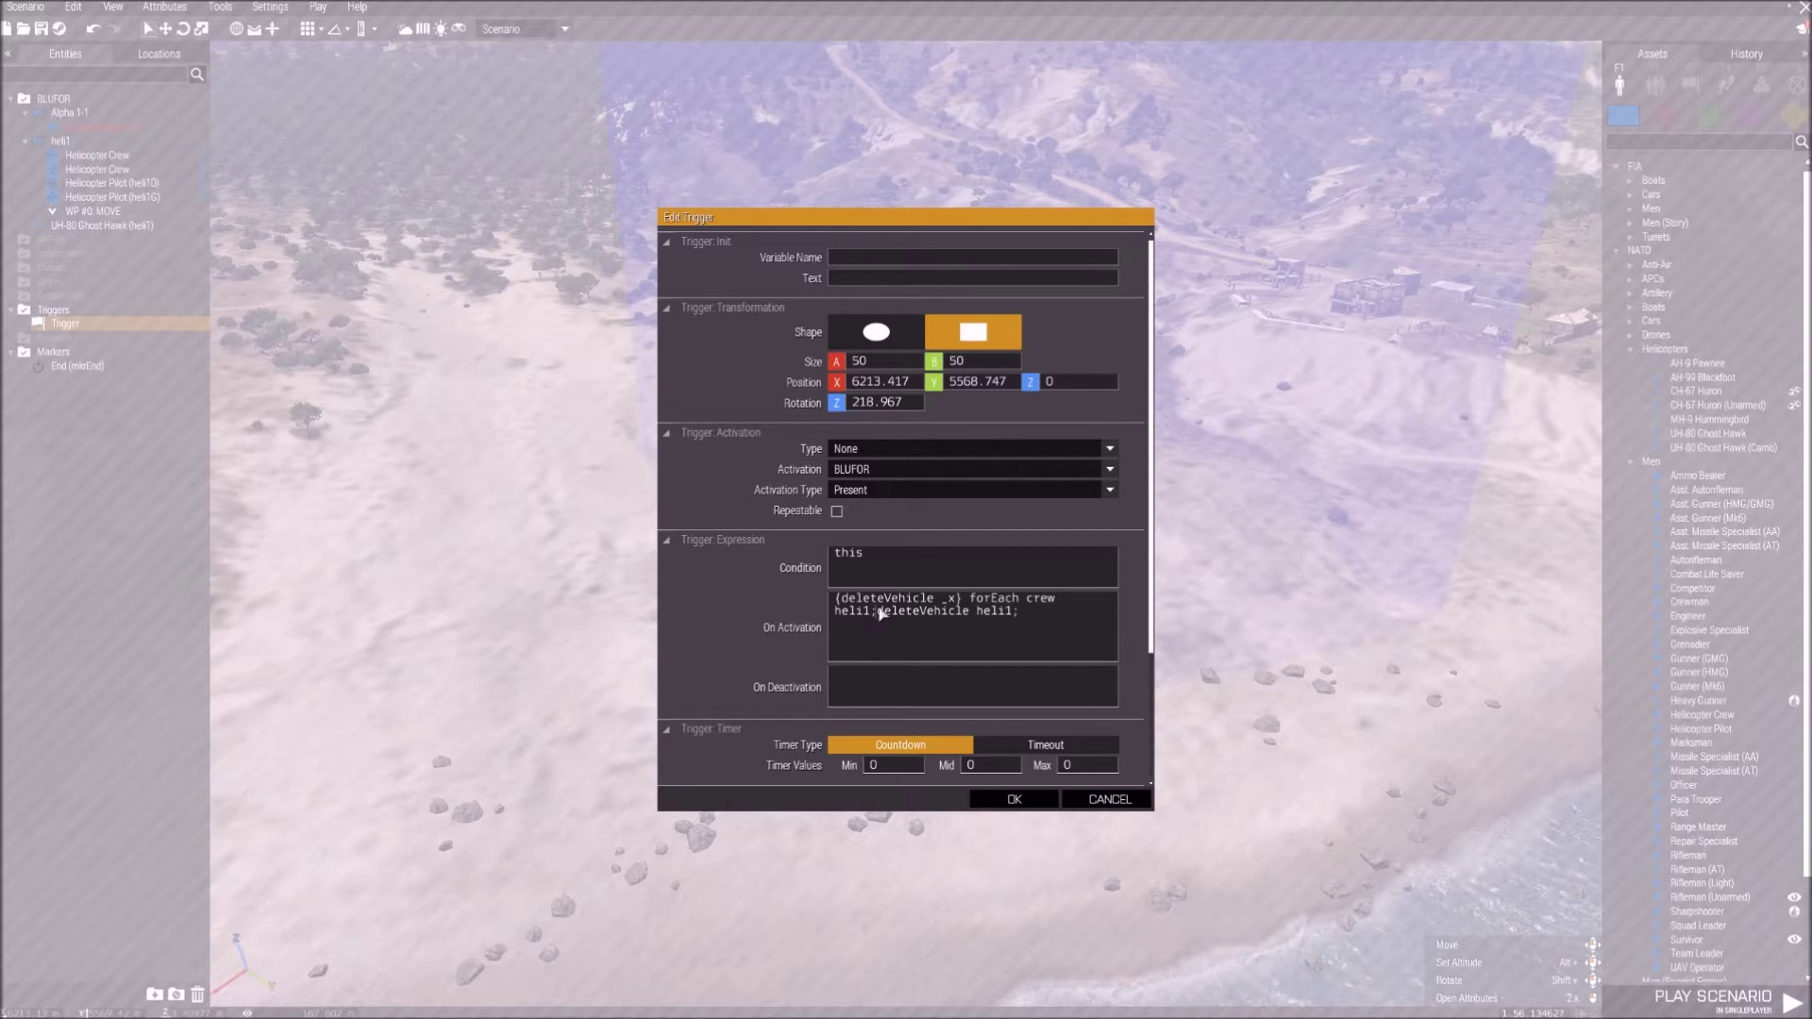
pyautogui.moveTo(877, 614); pyautogui.dragTo(1024, 617)
pyautogui.click(977, 615)
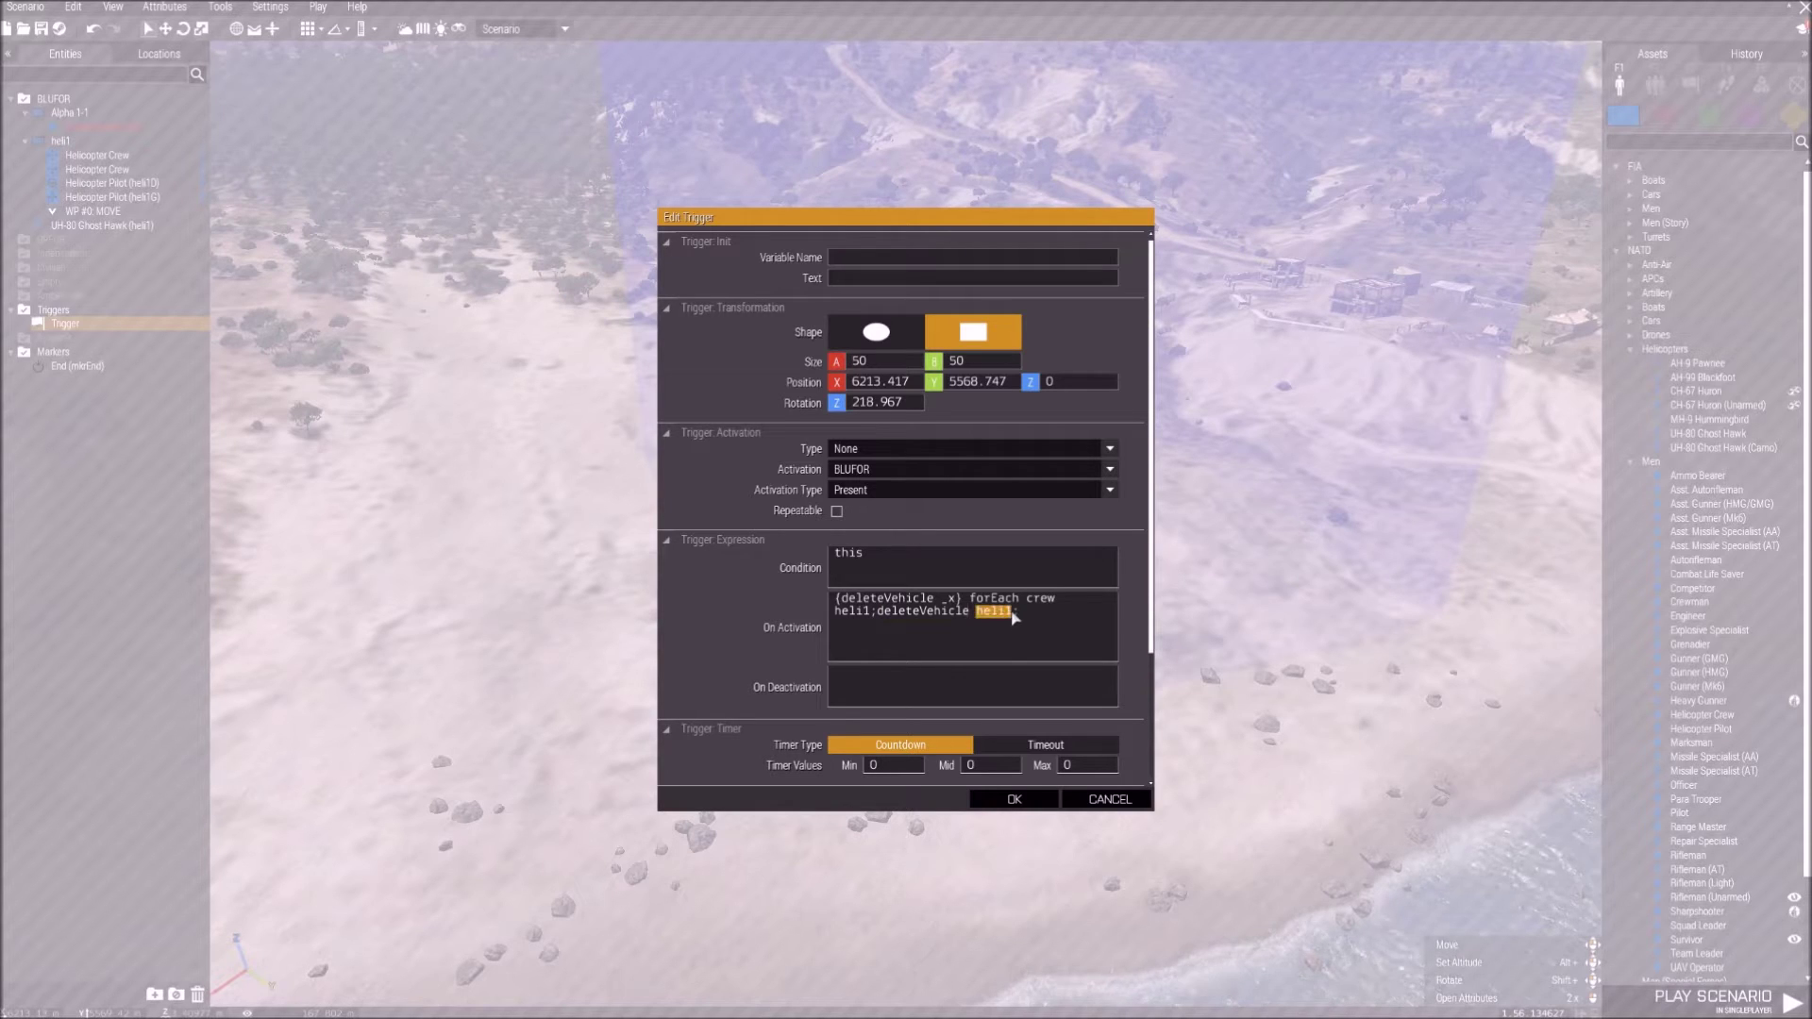
pyautogui.click(985, 619)
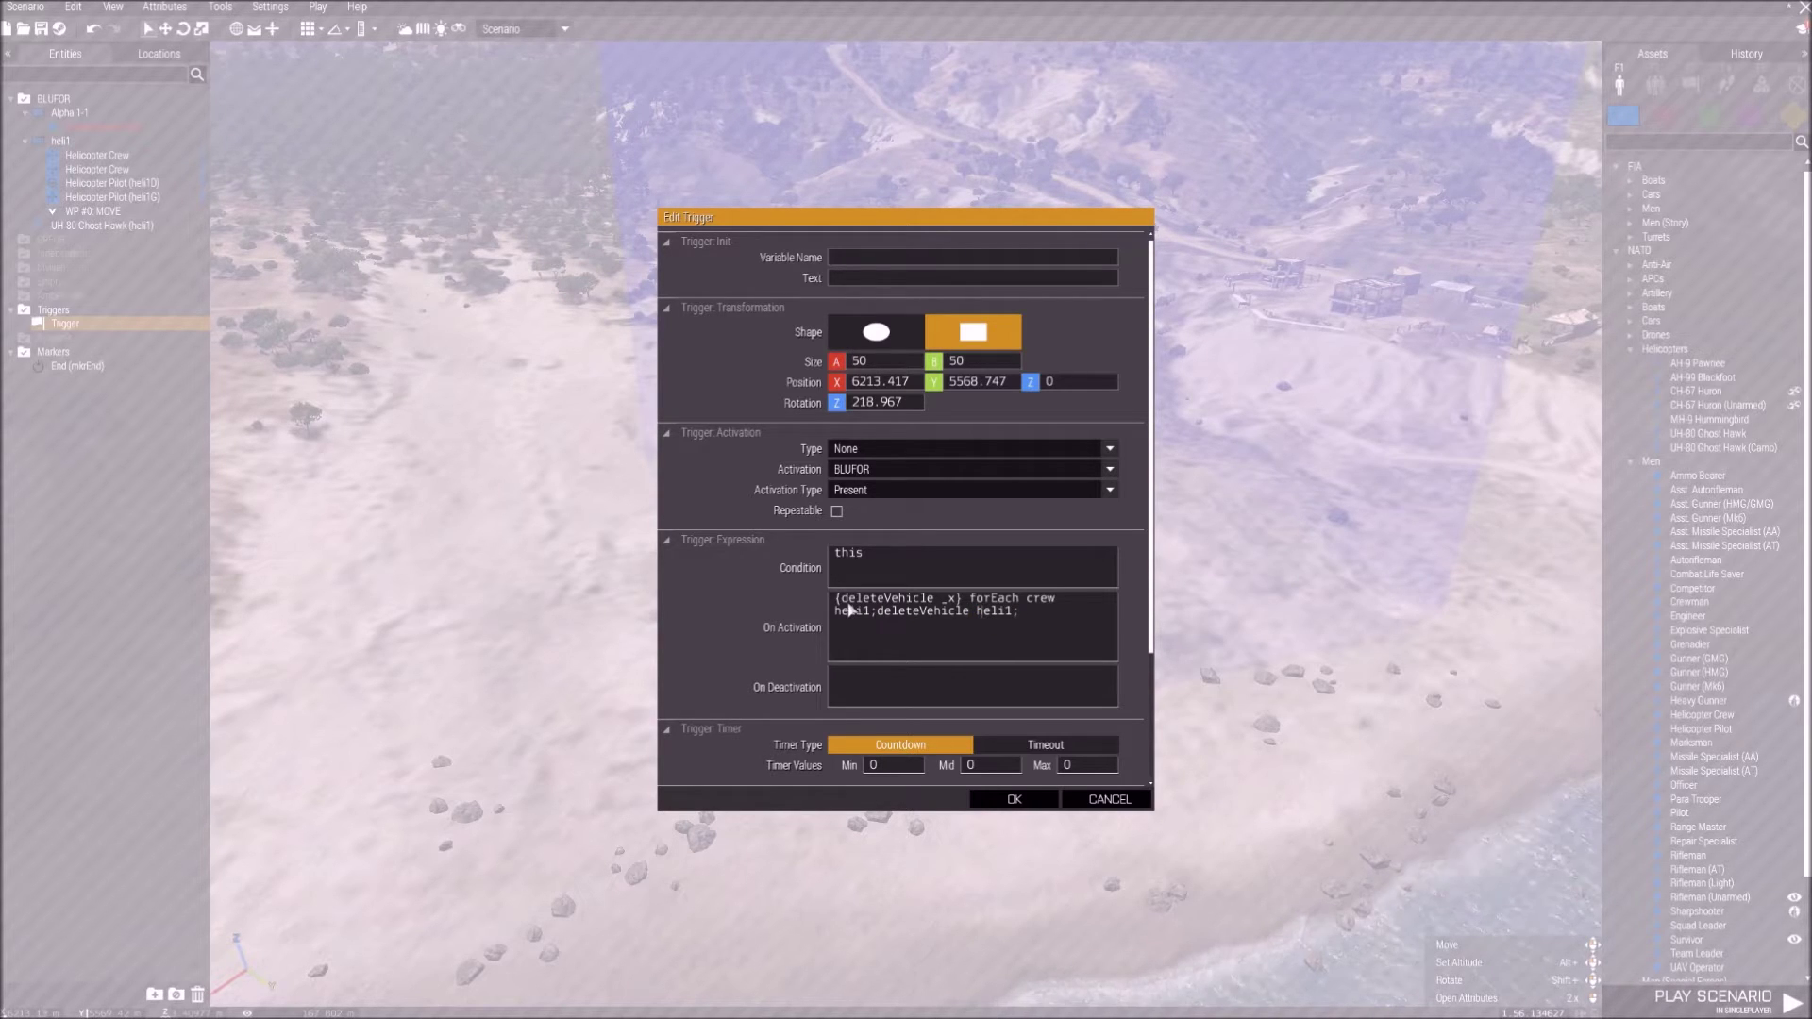
pyautogui.moveTo(837, 613); pyautogui.dragTo(1015, 614)
pyautogui.click(983, 643)
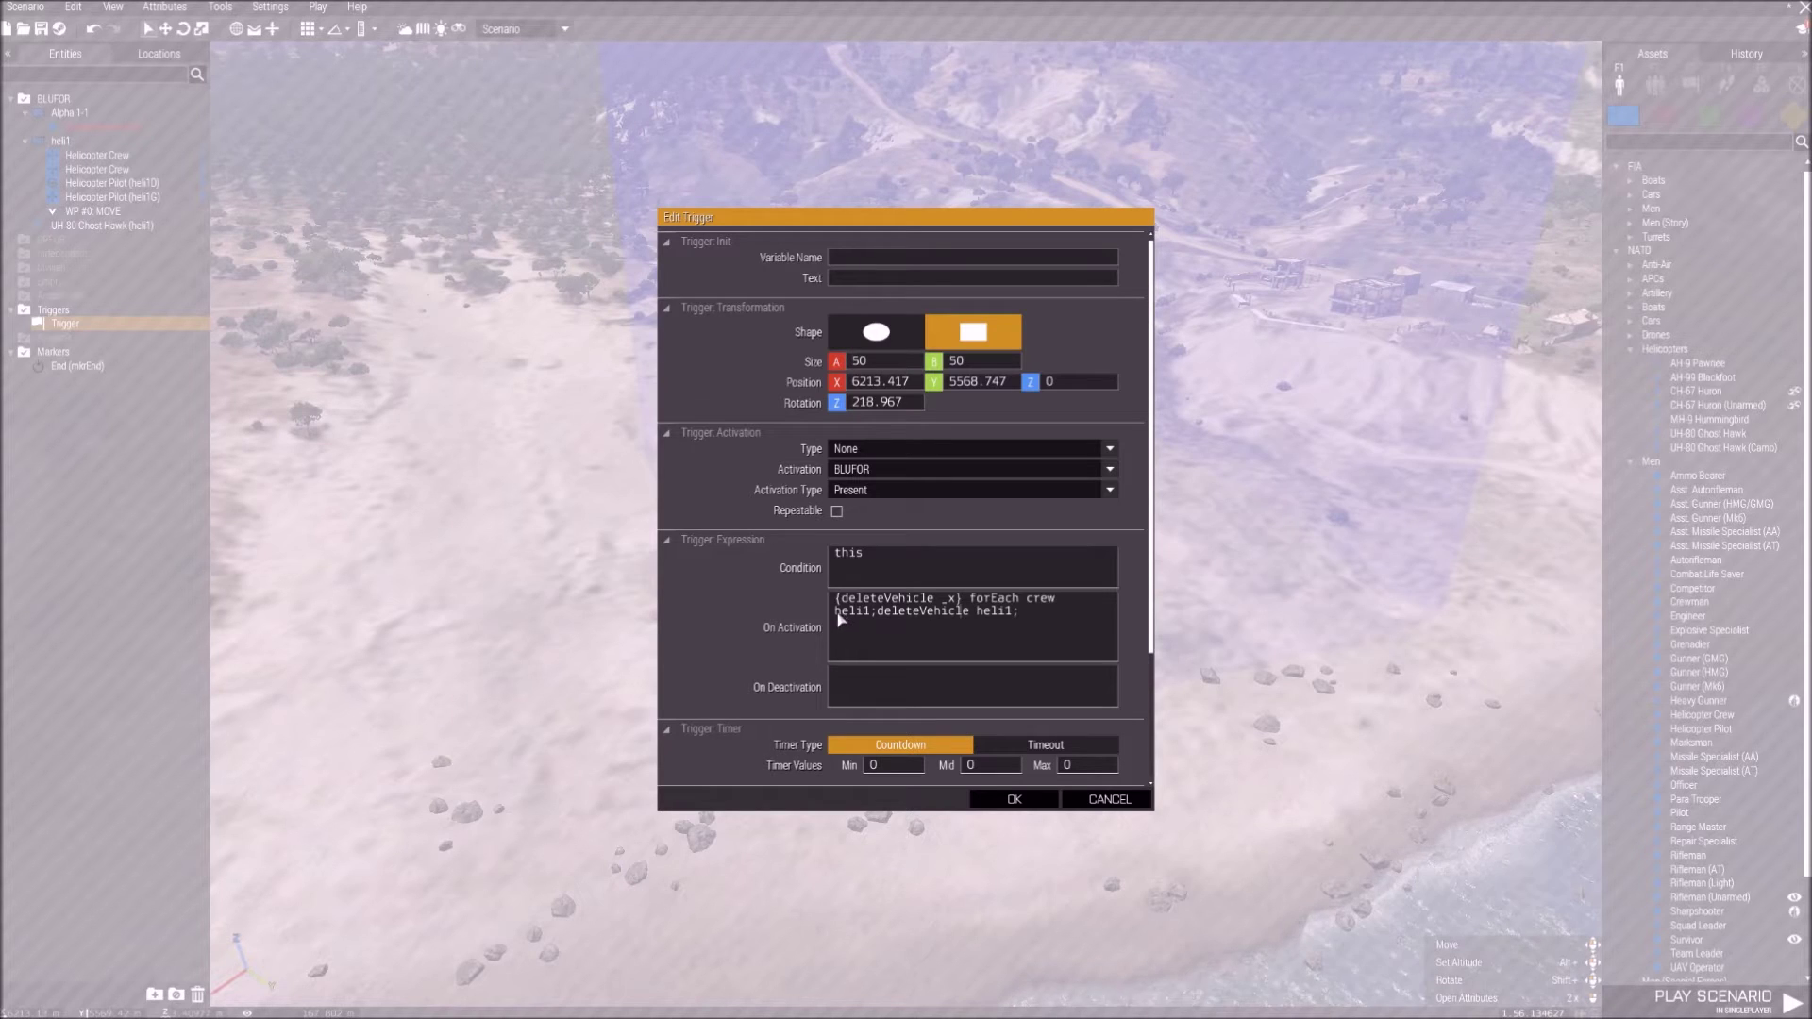
pyautogui.moveTo(834, 612); pyautogui.dragTo(1018, 613)
pyautogui.click(983, 619)
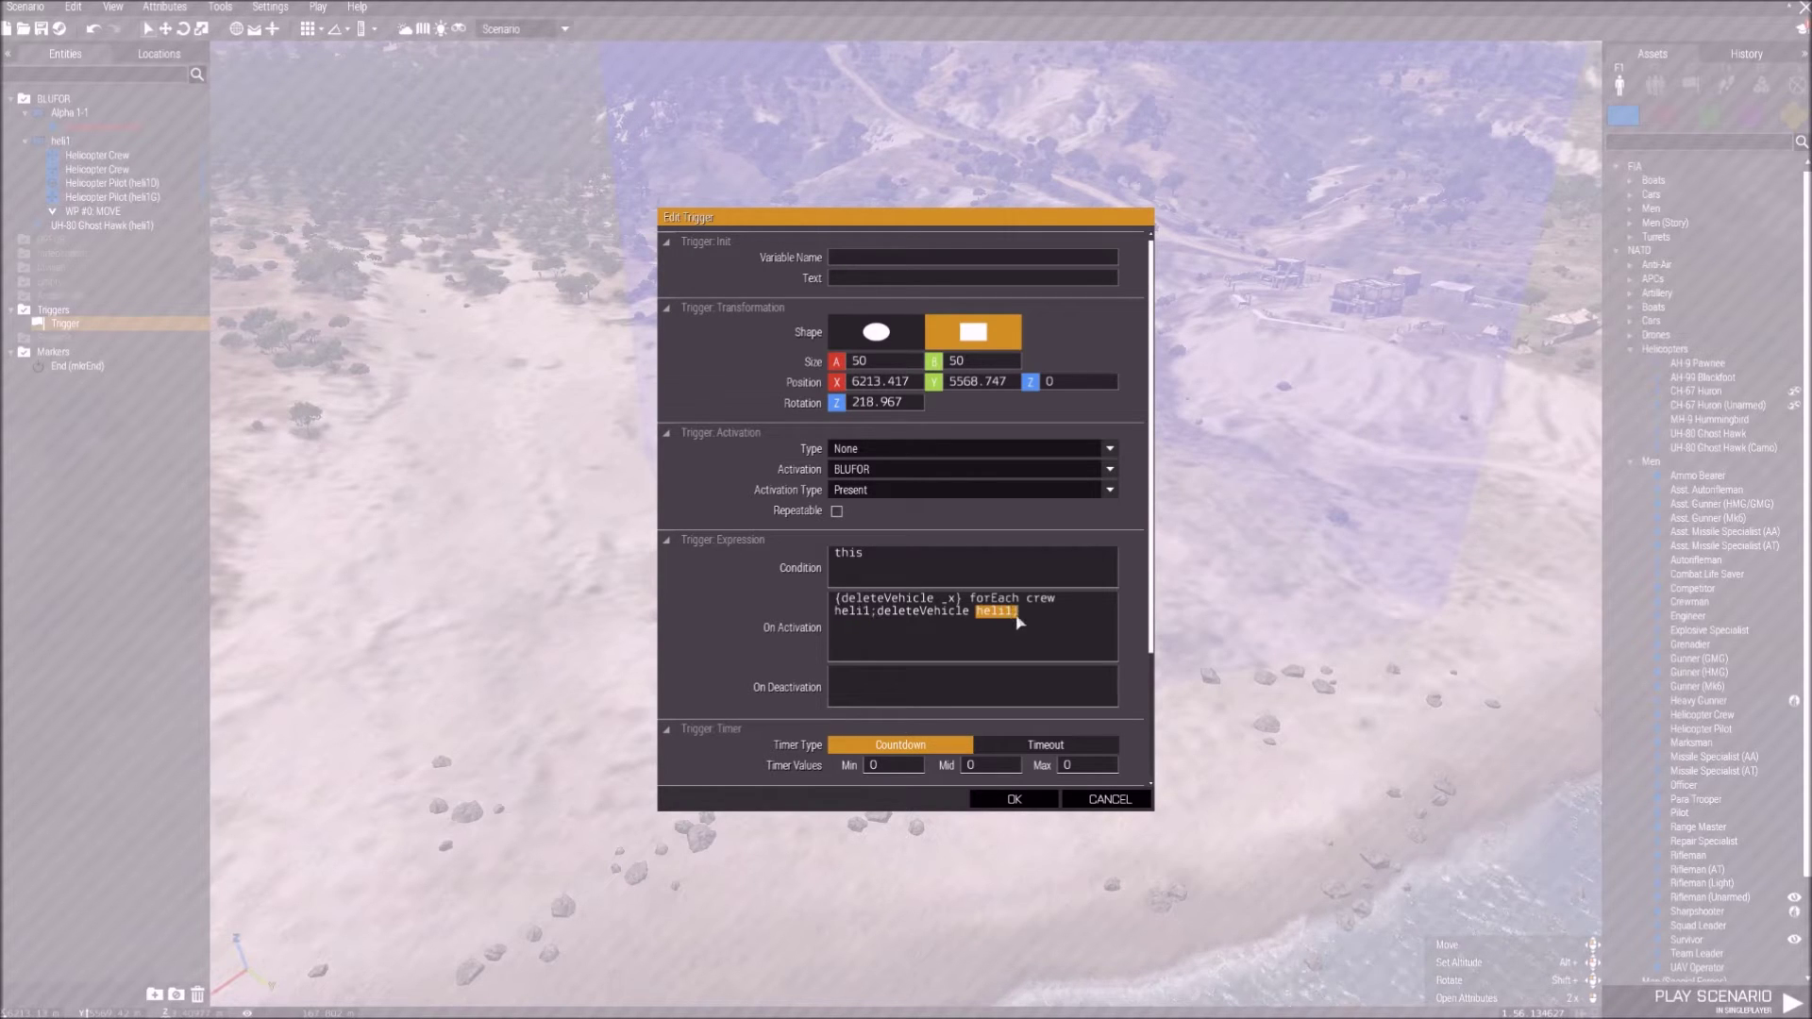
pyautogui.click(994, 640)
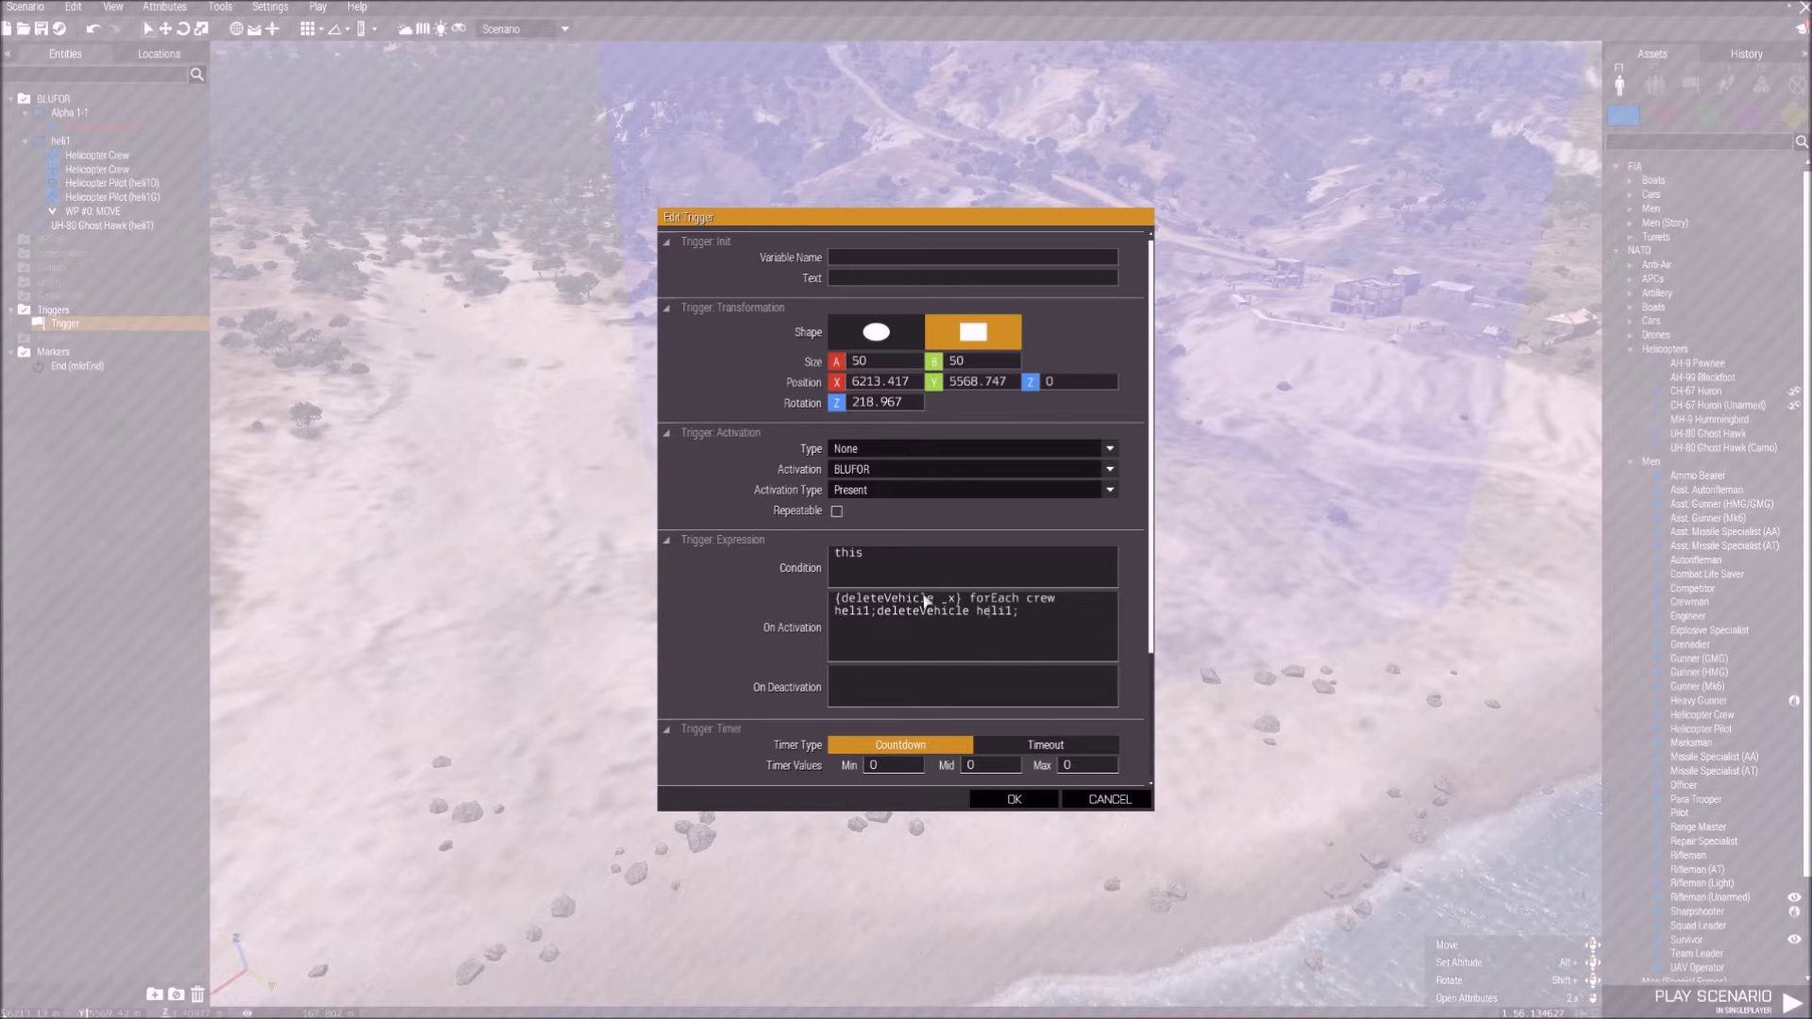
pyautogui.moveTo(1026, 598); pyautogui.dragTo(1055, 599)
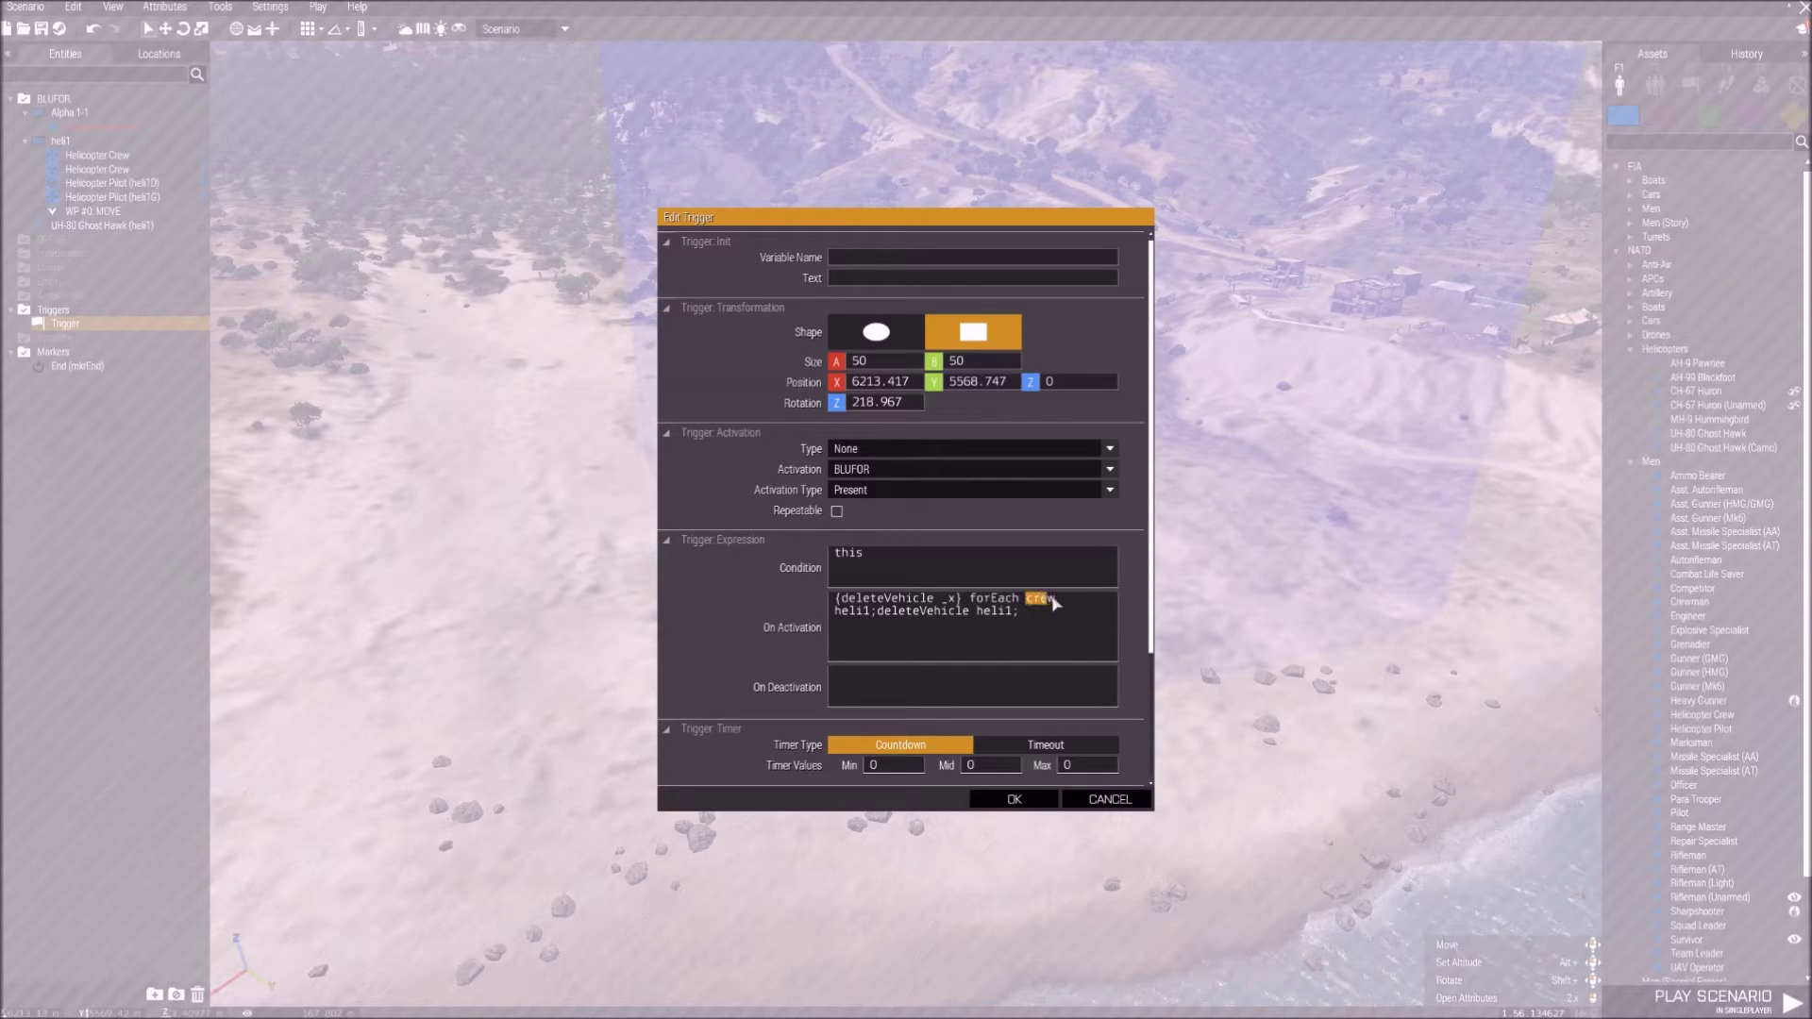
pyautogui.moveTo(847, 612); pyautogui.dragTo(991, 614)
pyautogui.click(880, 639)
pyautogui.click(991, 615)
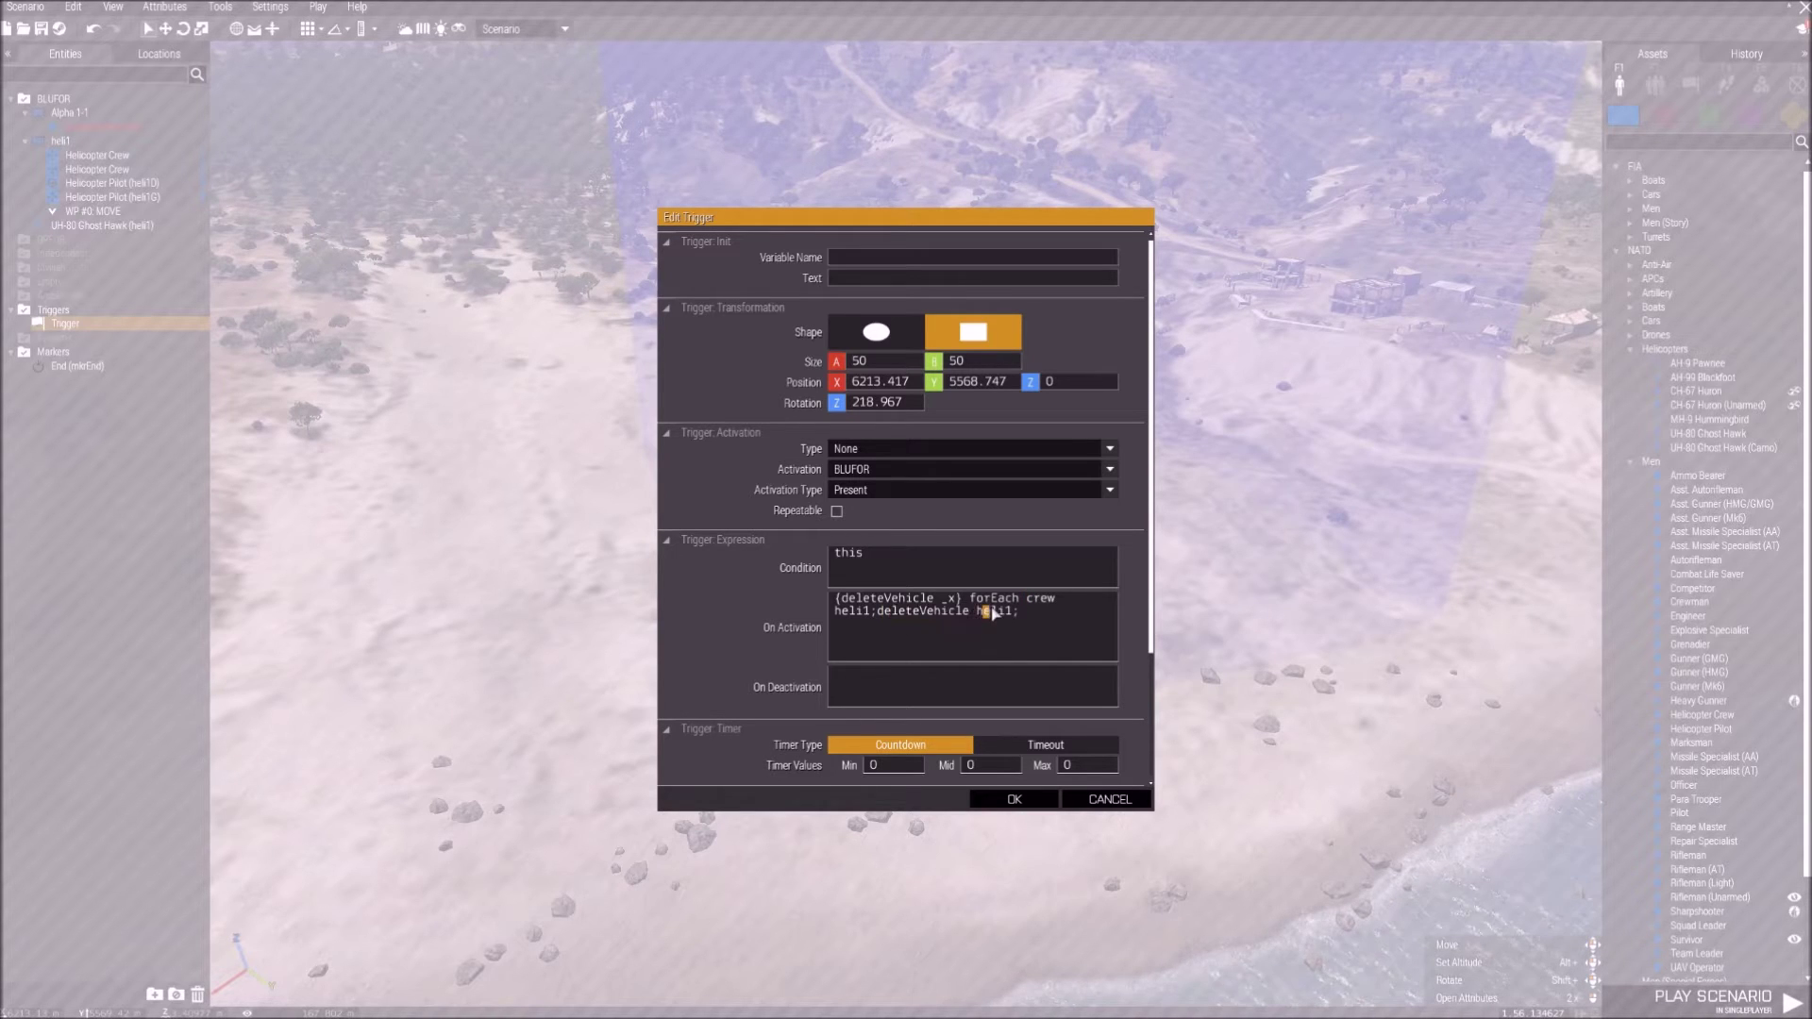
pyautogui.doubleClick(991, 615)
pyautogui.click(991, 632)
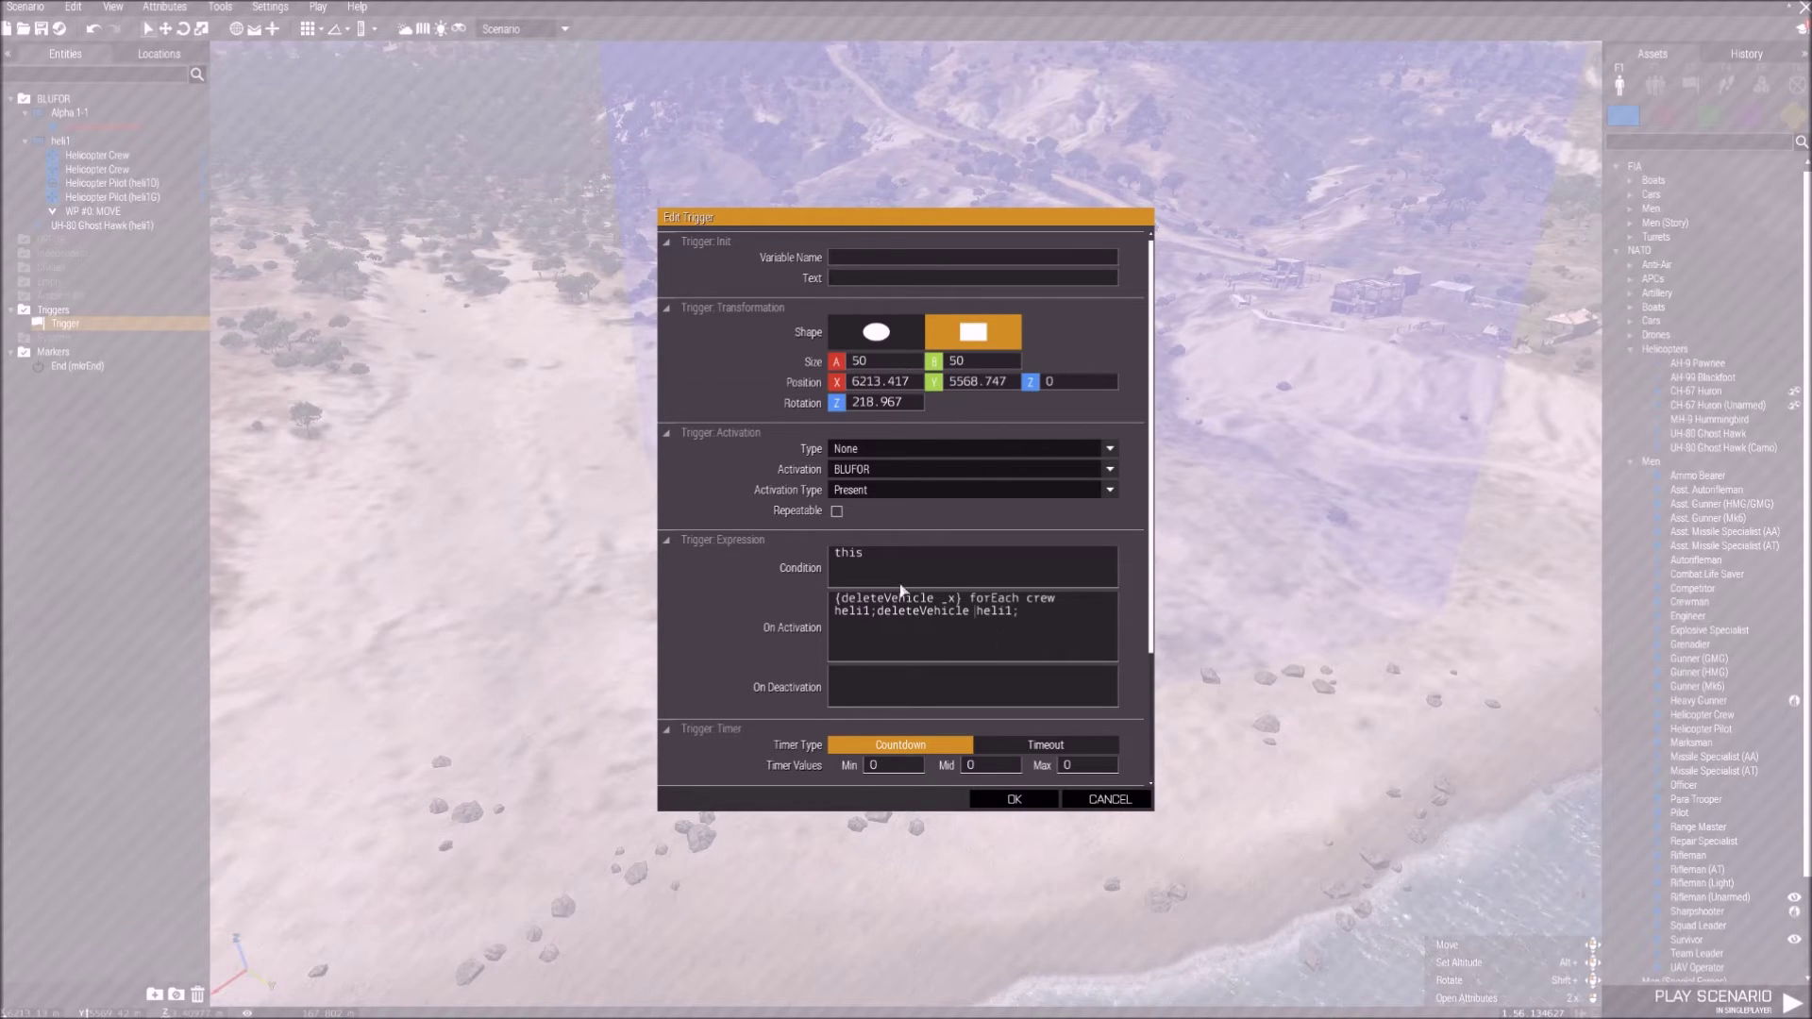
# Keep BLUFOR as the trigger's activating side and confirm the trigger settings.
pyautogui.click(865, 468)
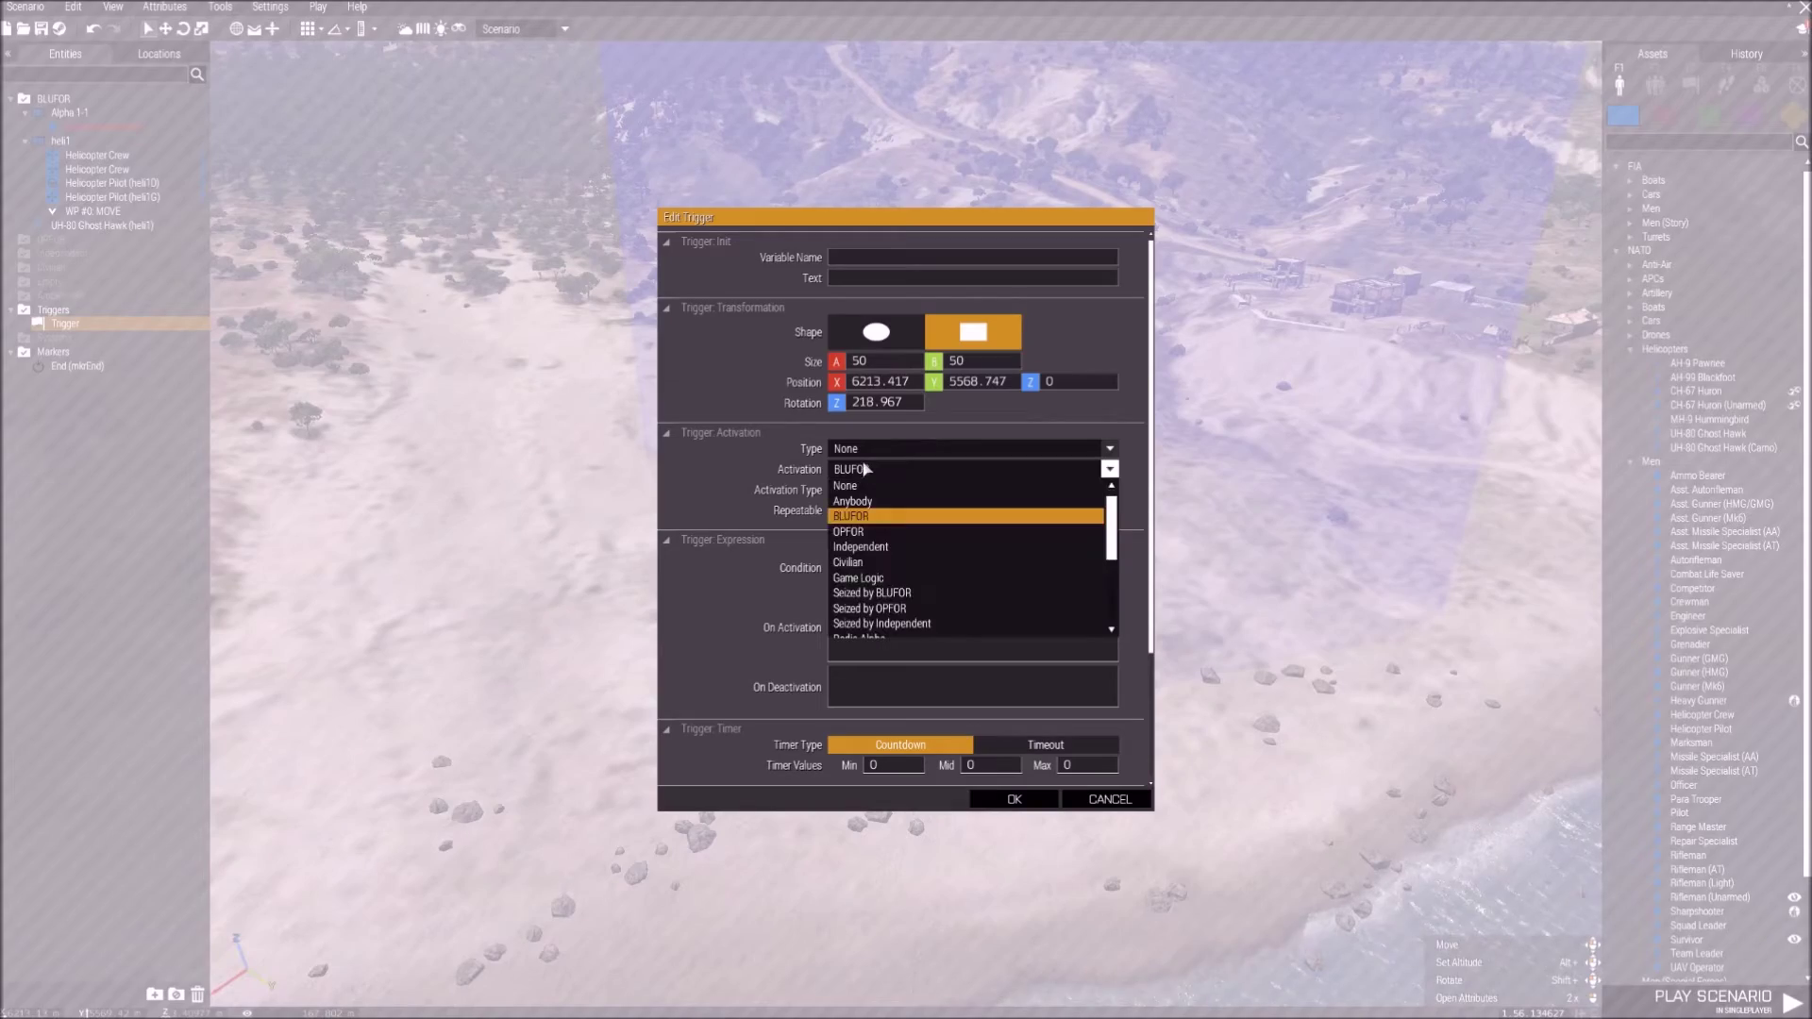
pyautogui.click(850, 518)
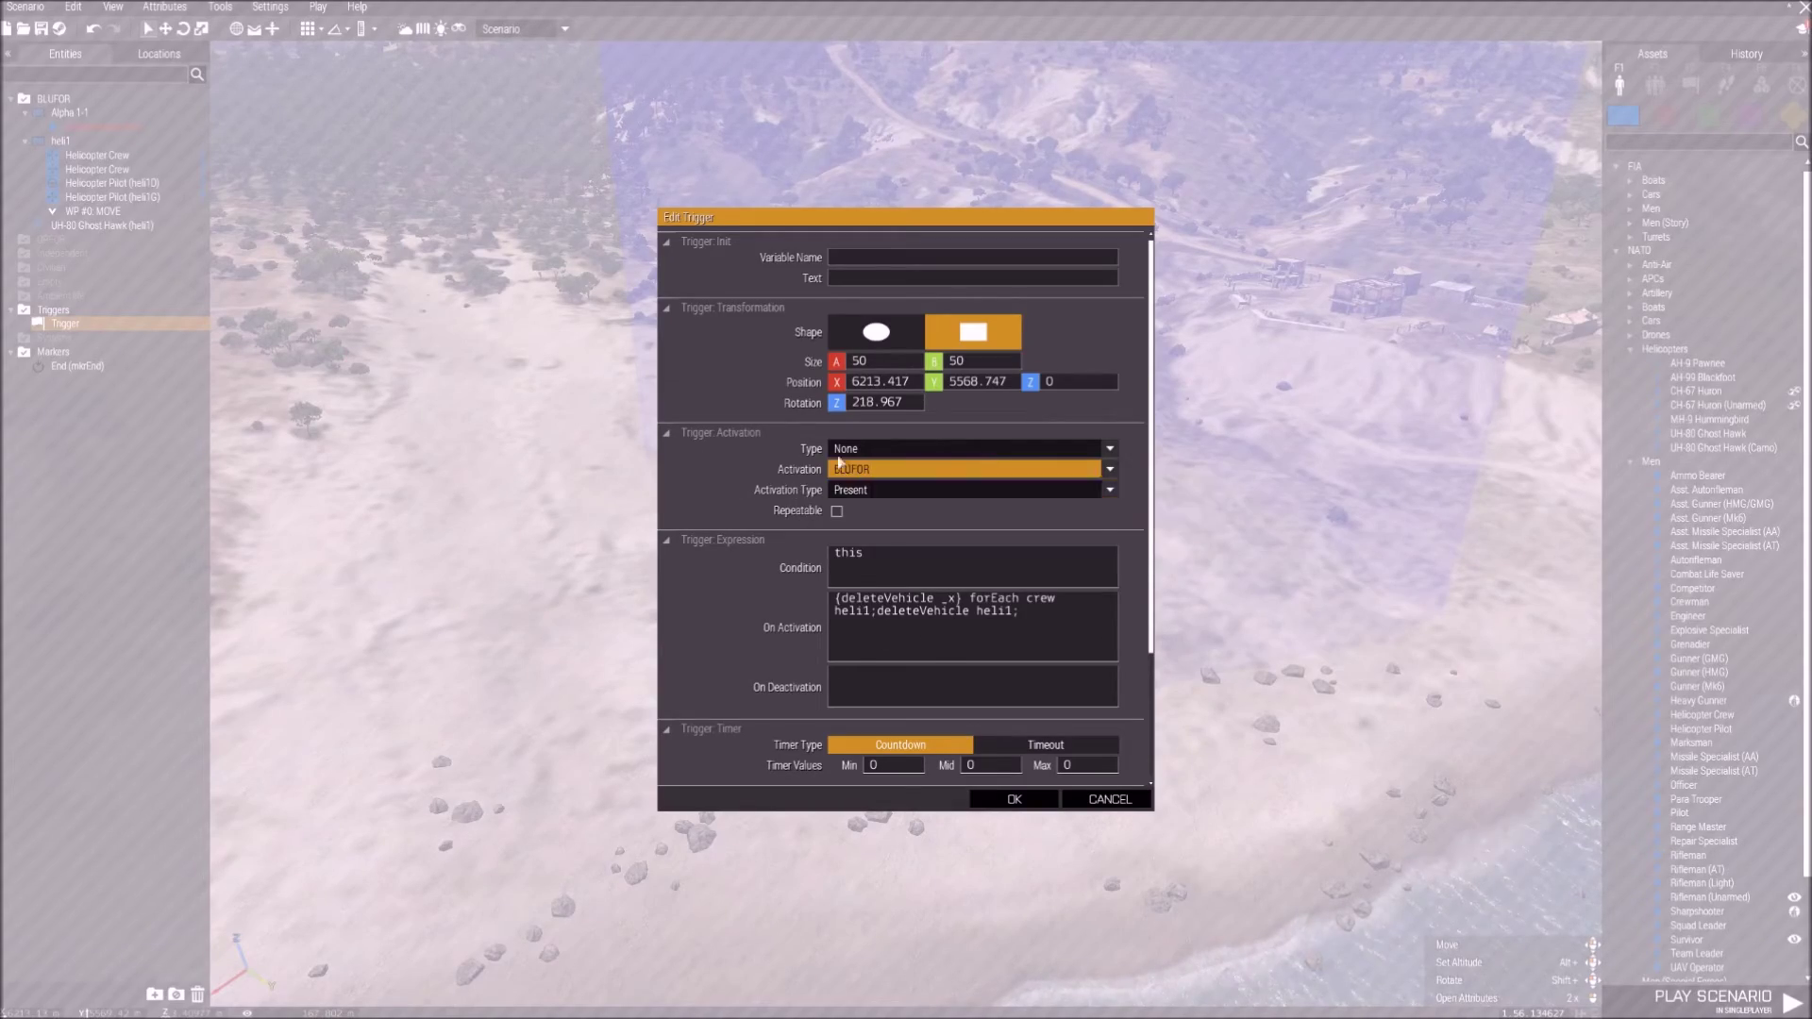
pyautogui.click(1000, 799)
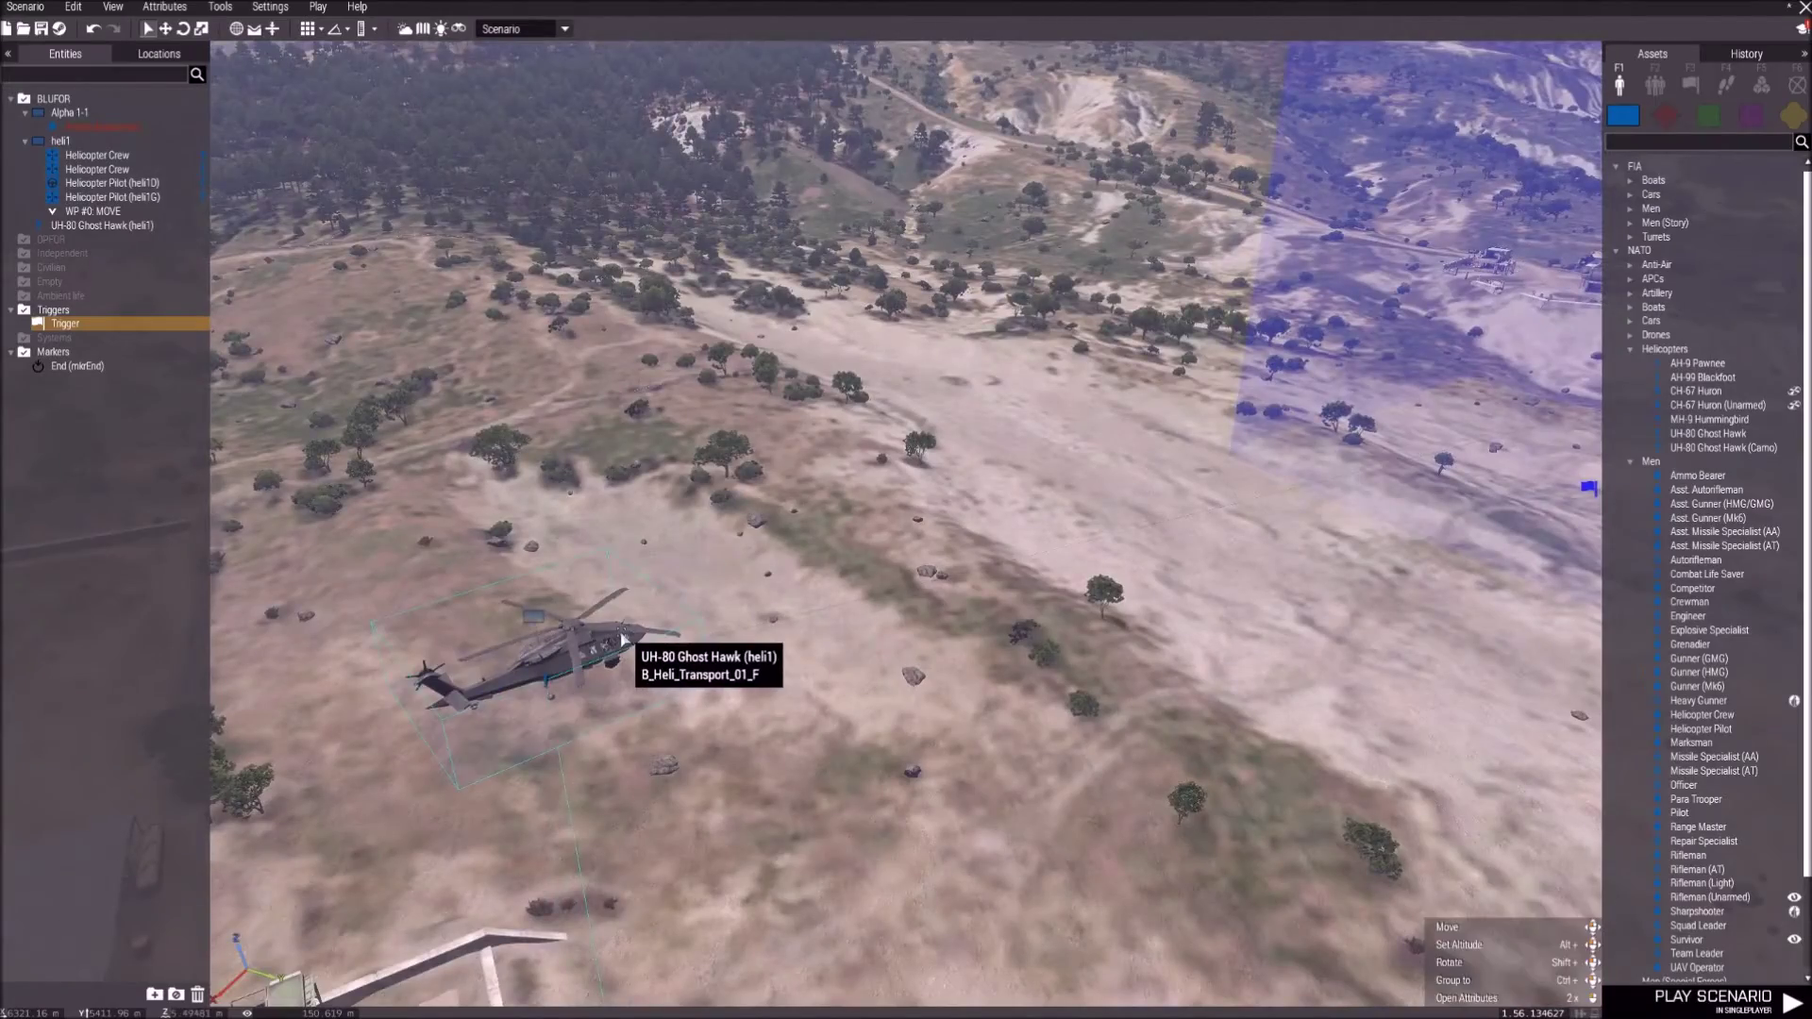
# Recheck the helicopter's heli1 Variable Name and move the camera toward Camp Rogain.
pyautogui.doubleClick(614, 642)
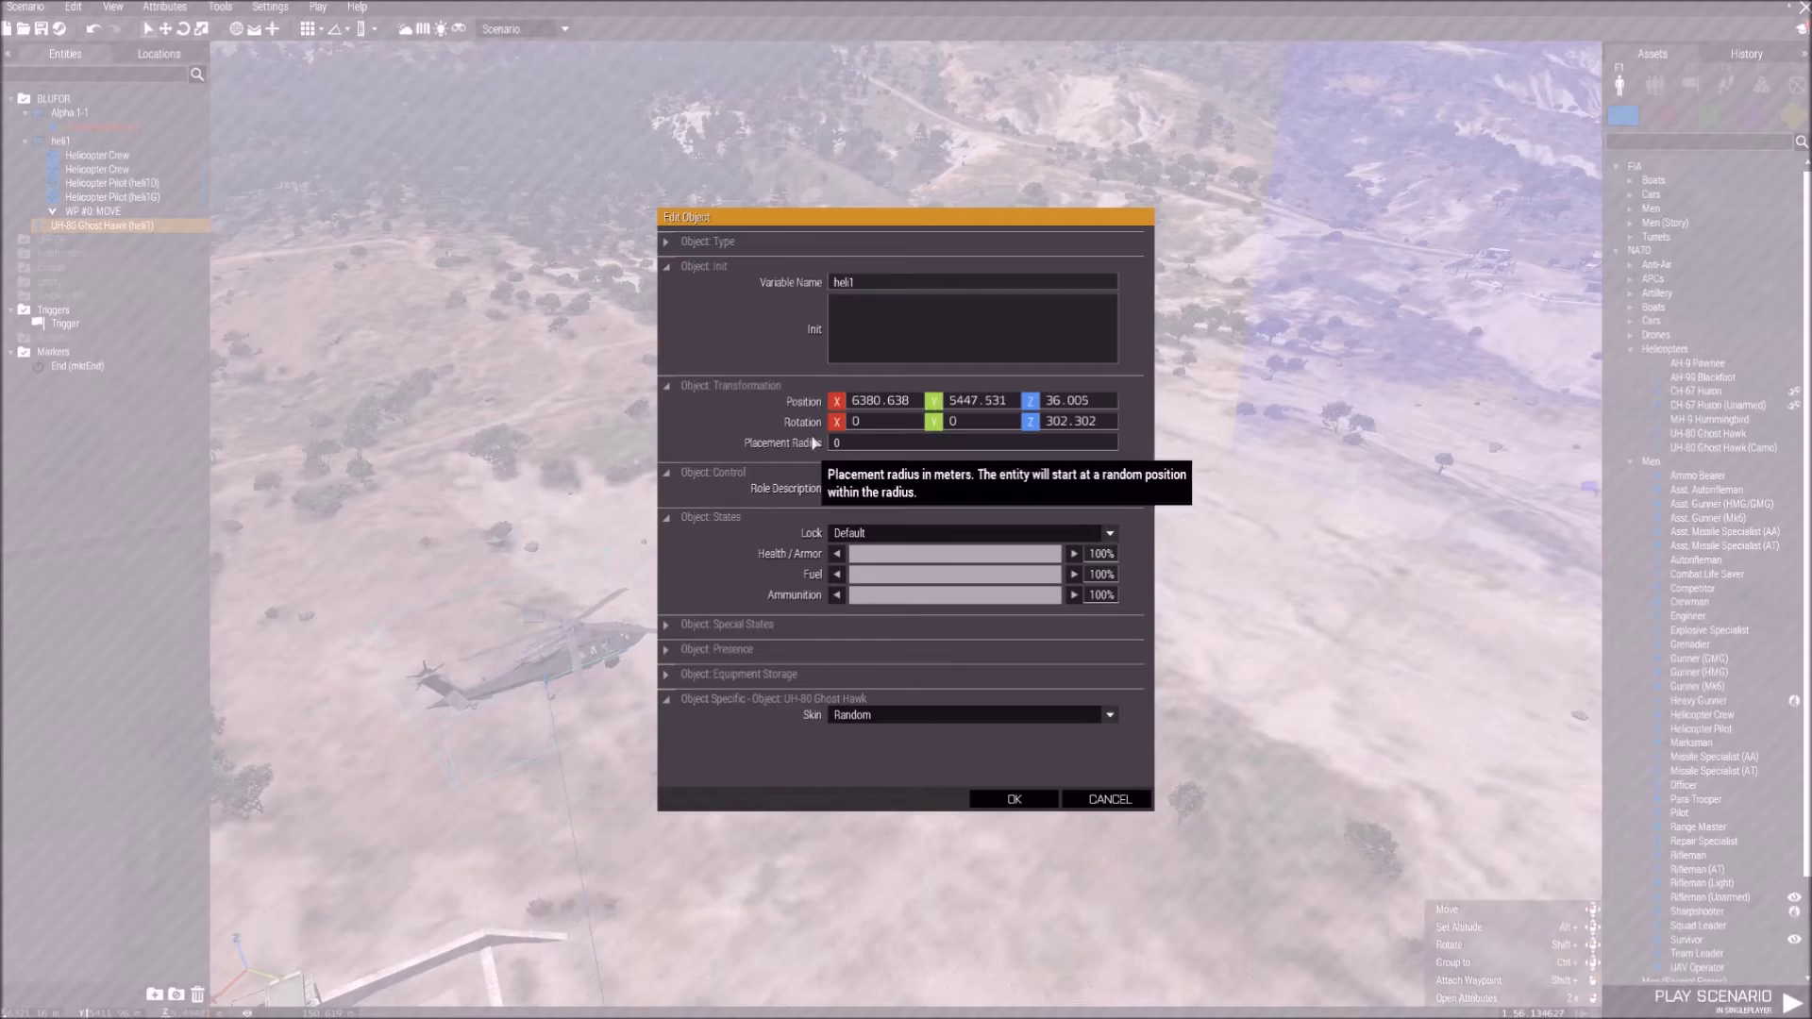
pyautogui.click(1001, 800)
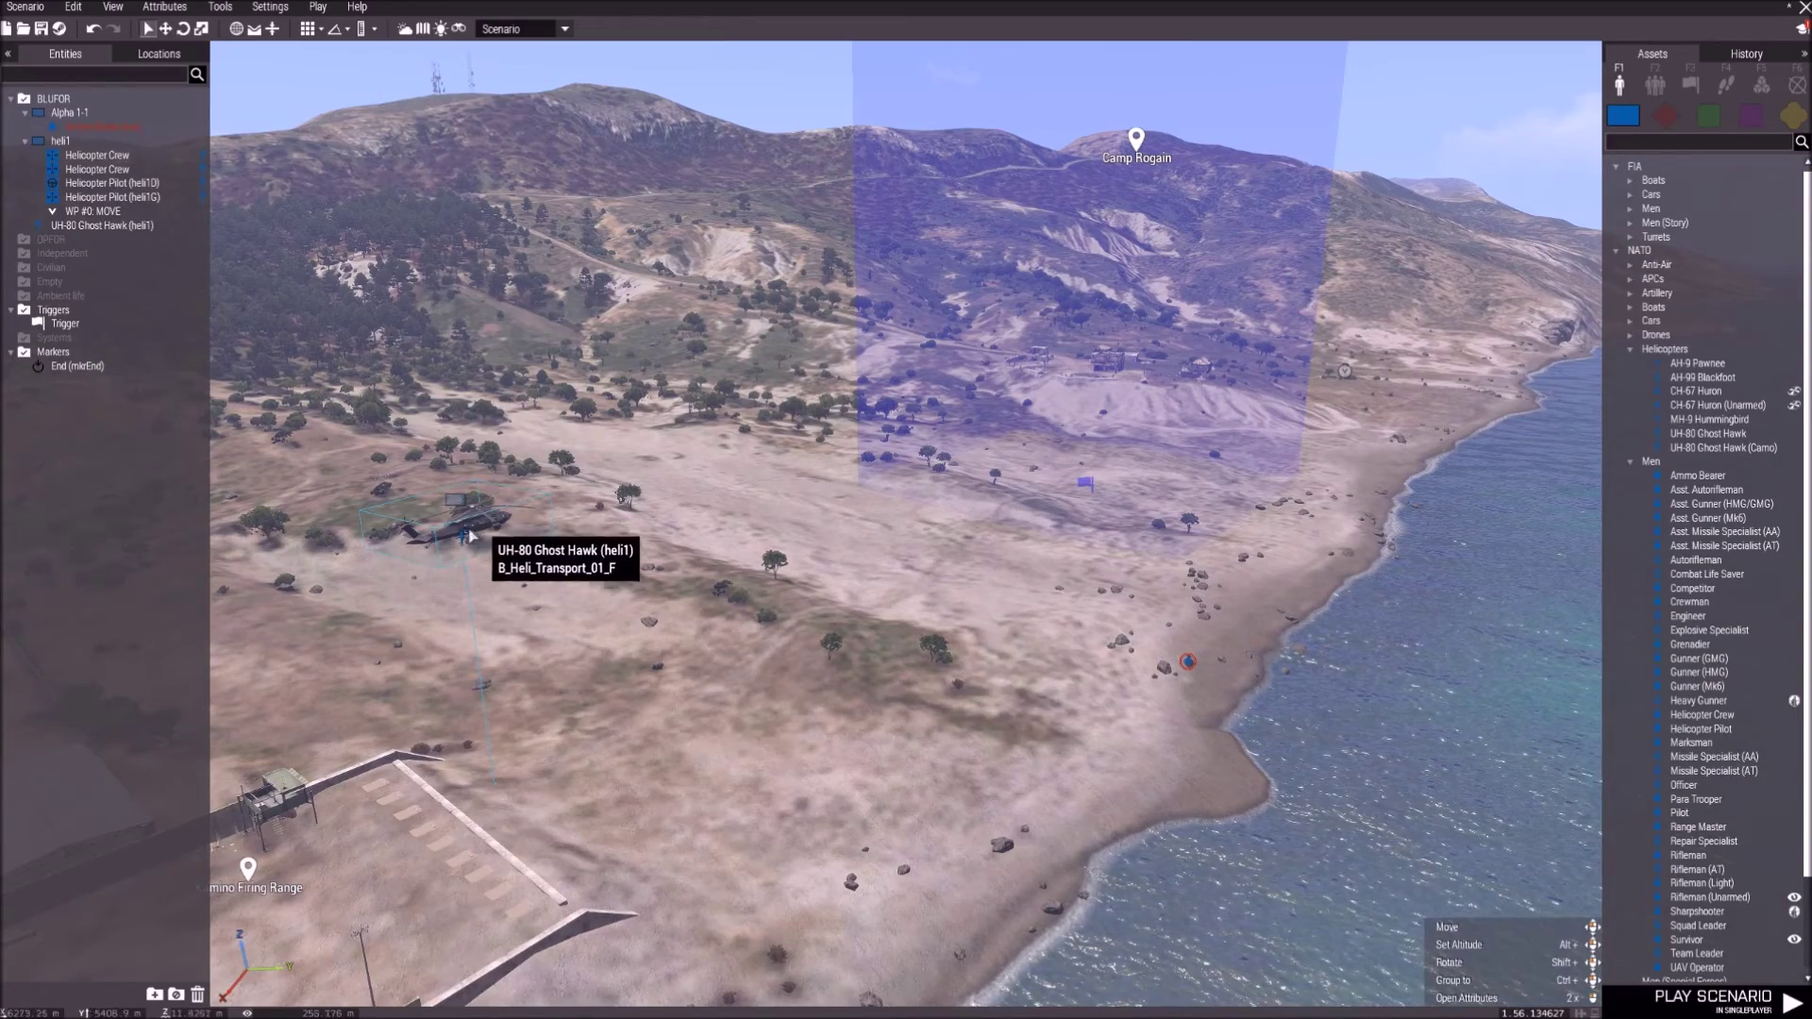
pyautogui.press('w')
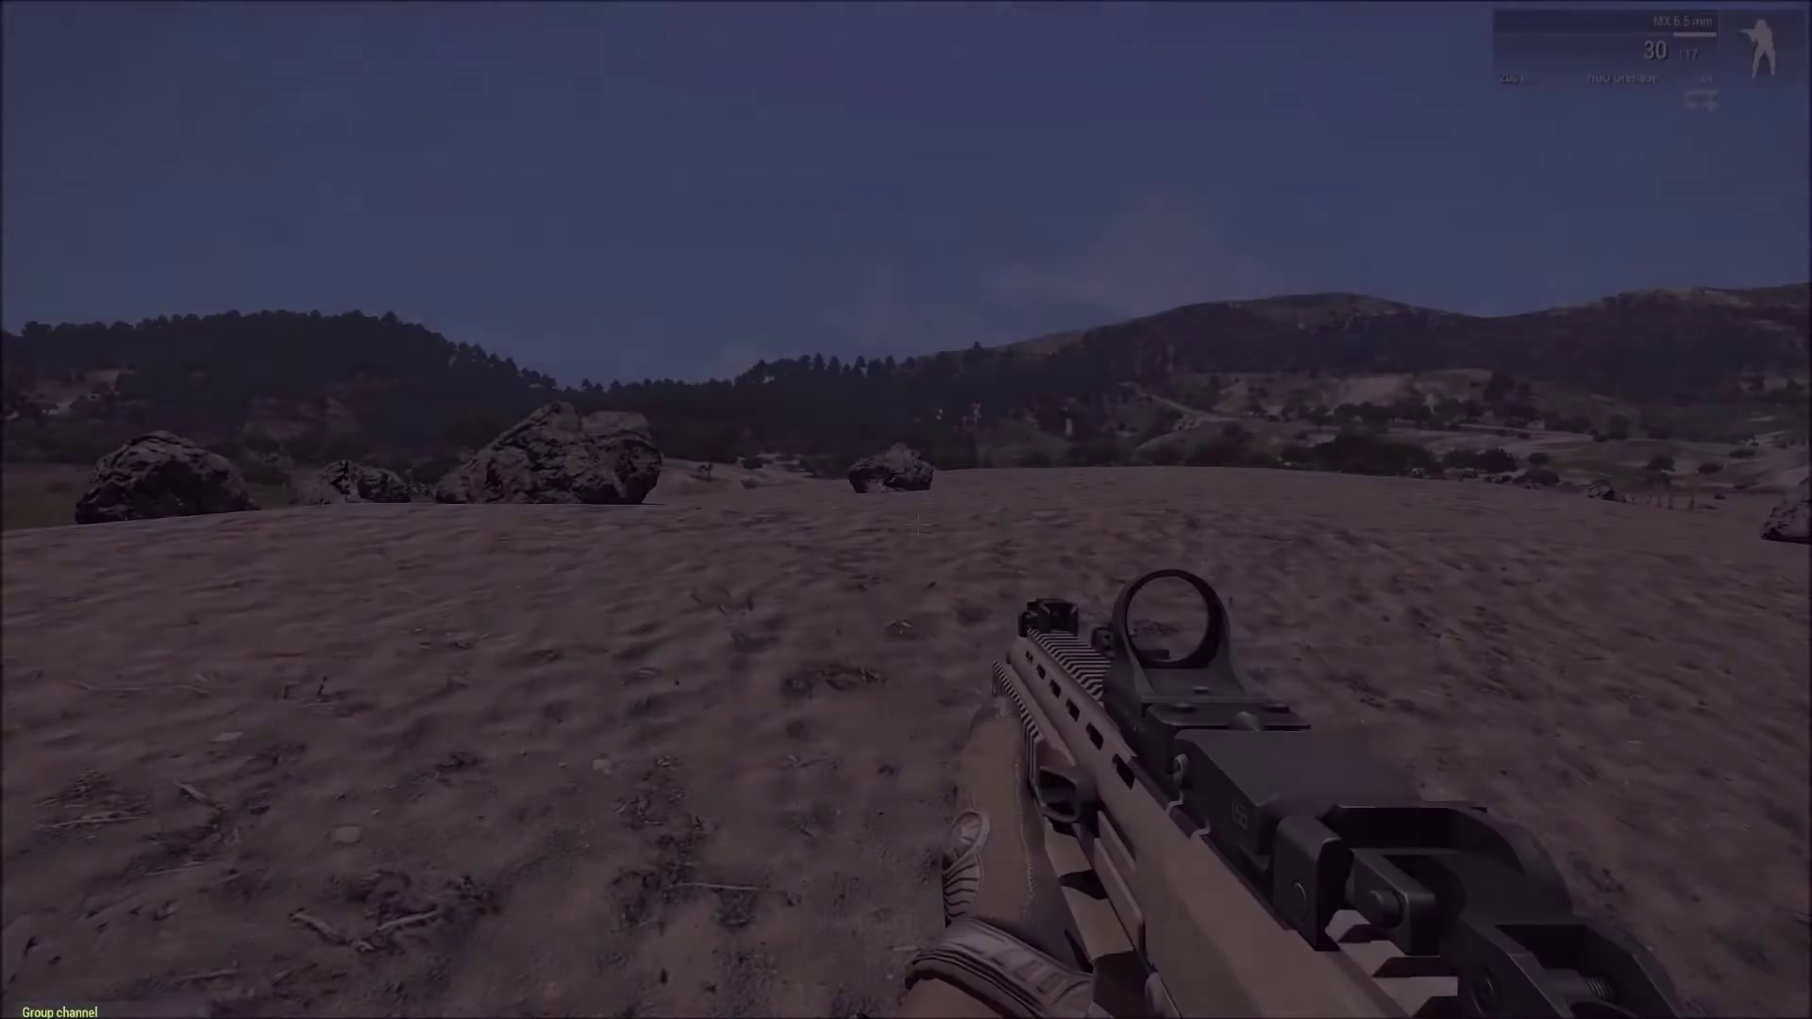
# Run the soldier across the beach toward the lighthouse hill, then pause the playtest.
pyautogui.press('a')
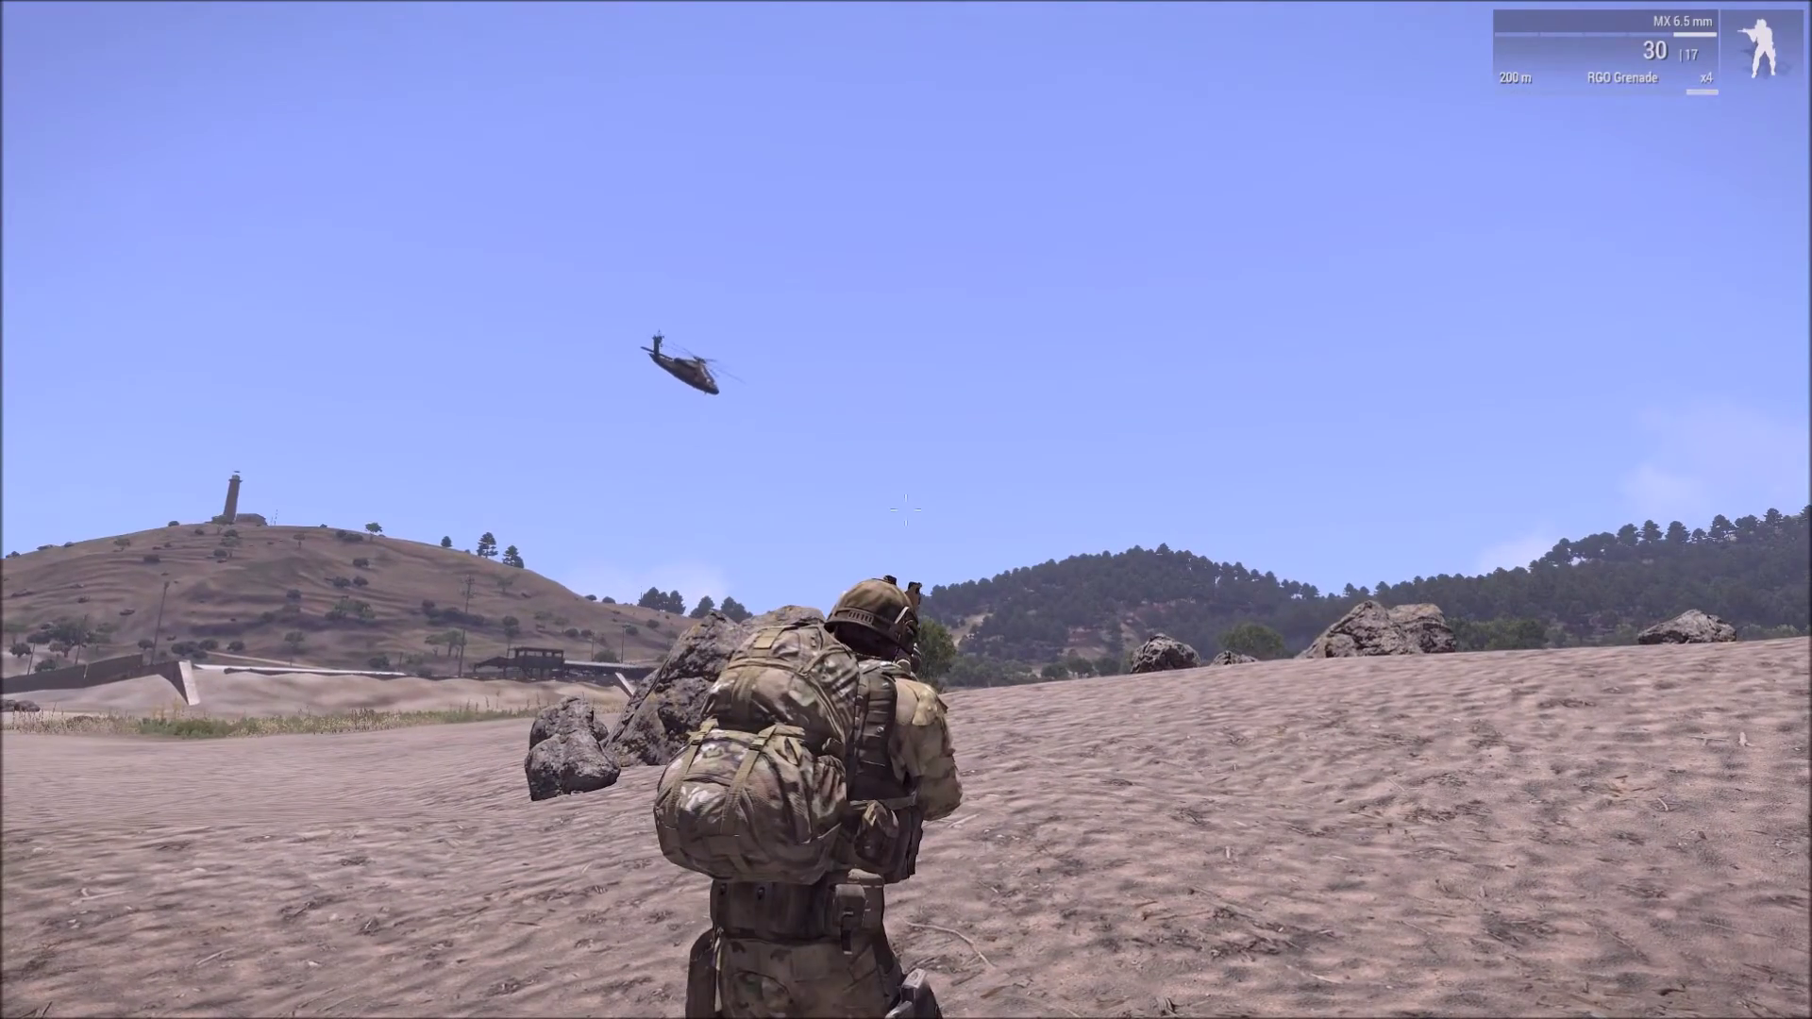
pyautogui.press('w')
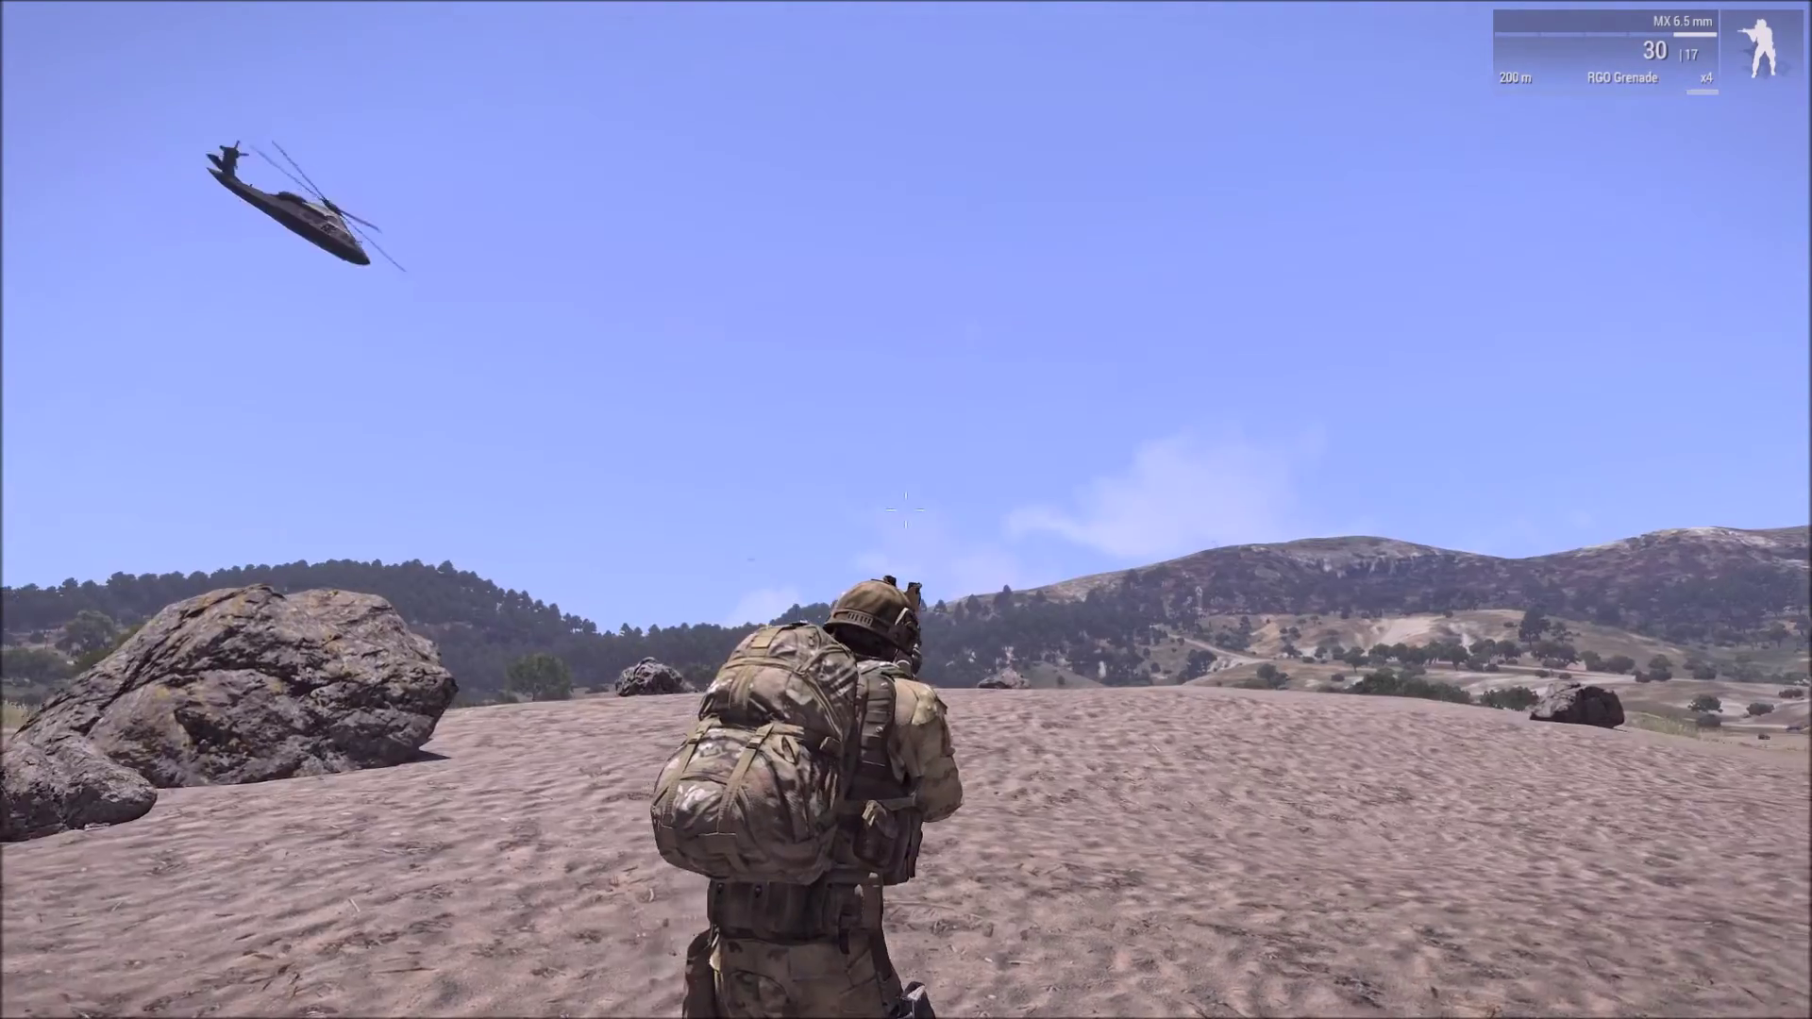
pyautogui.press('w')
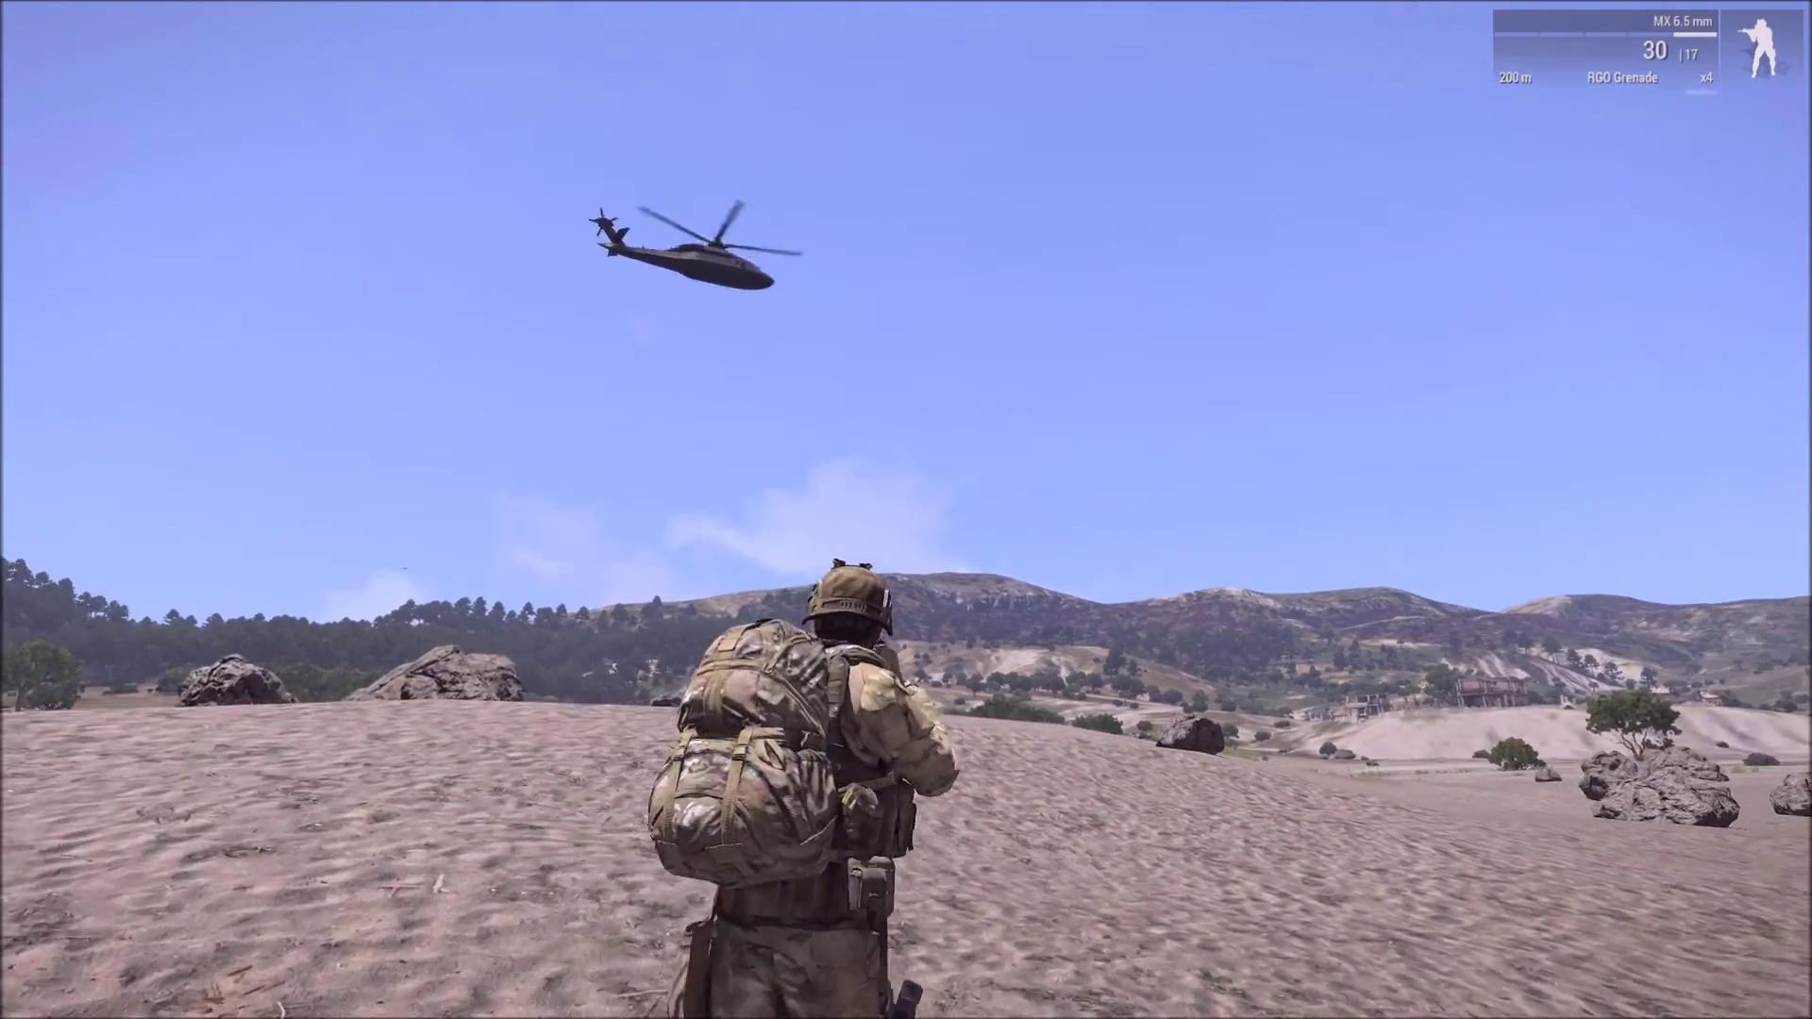
pyautogui.press('w')
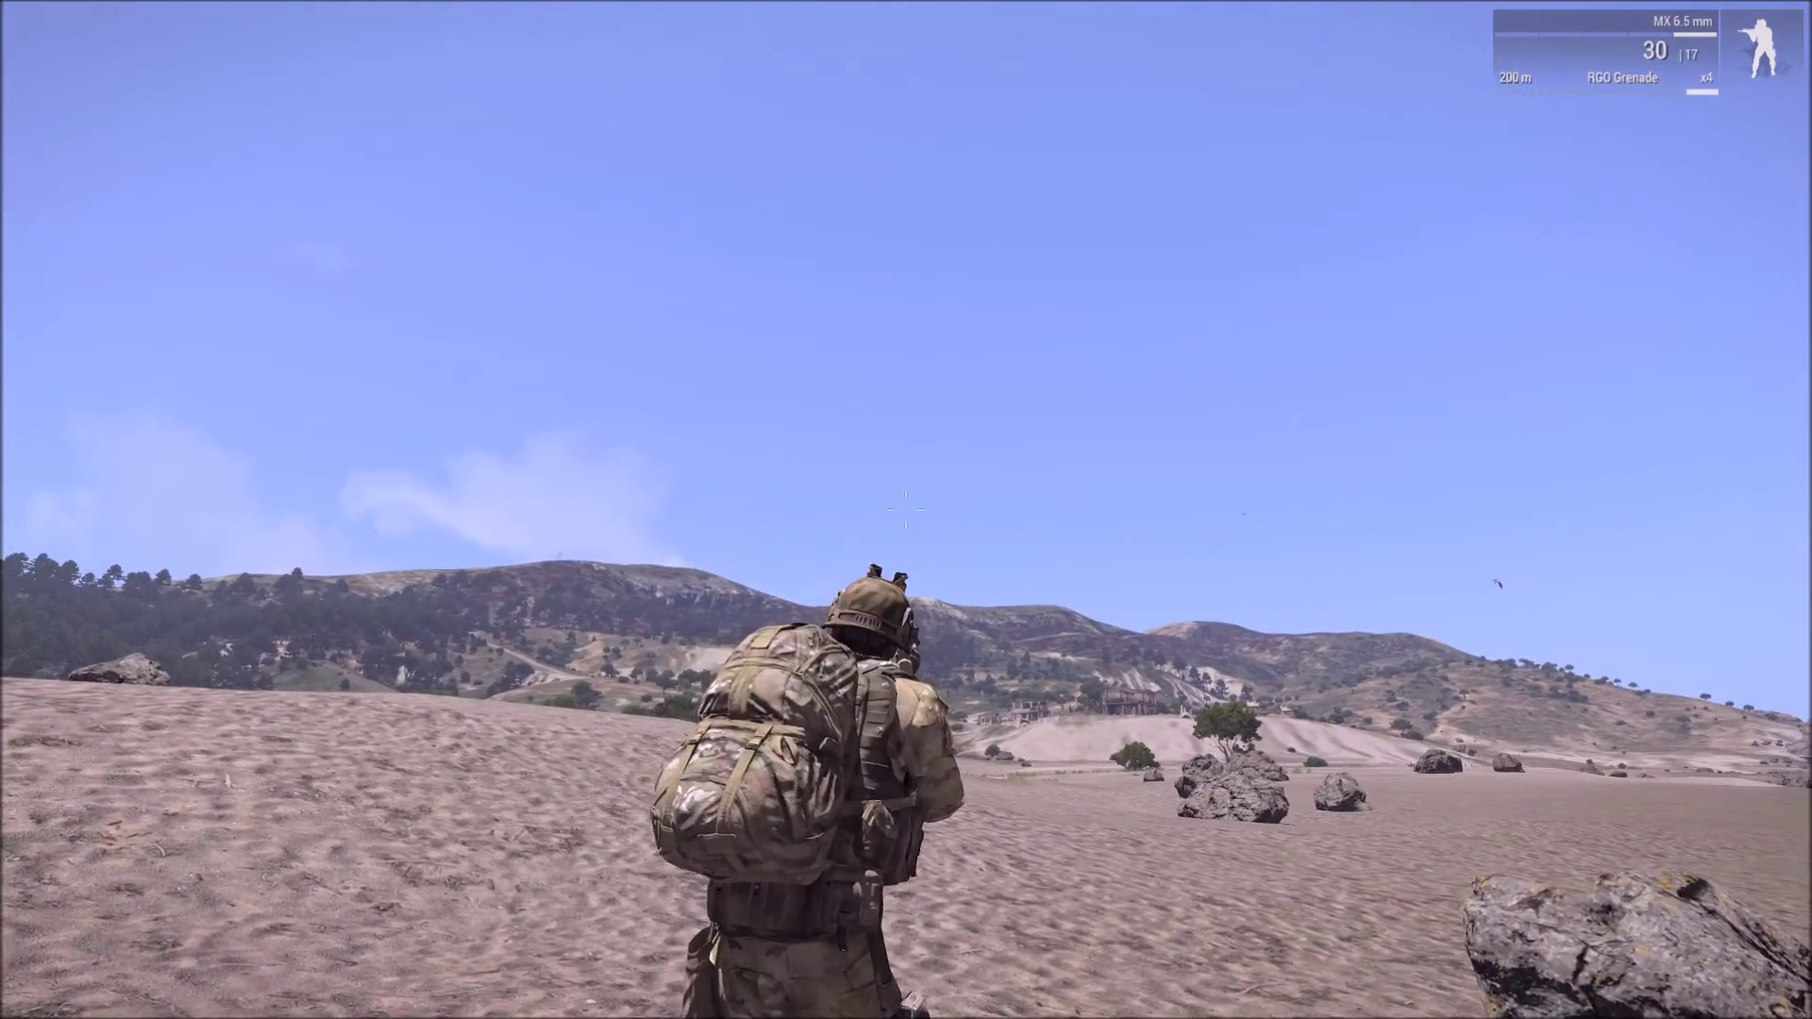
pyautogui.press('w')
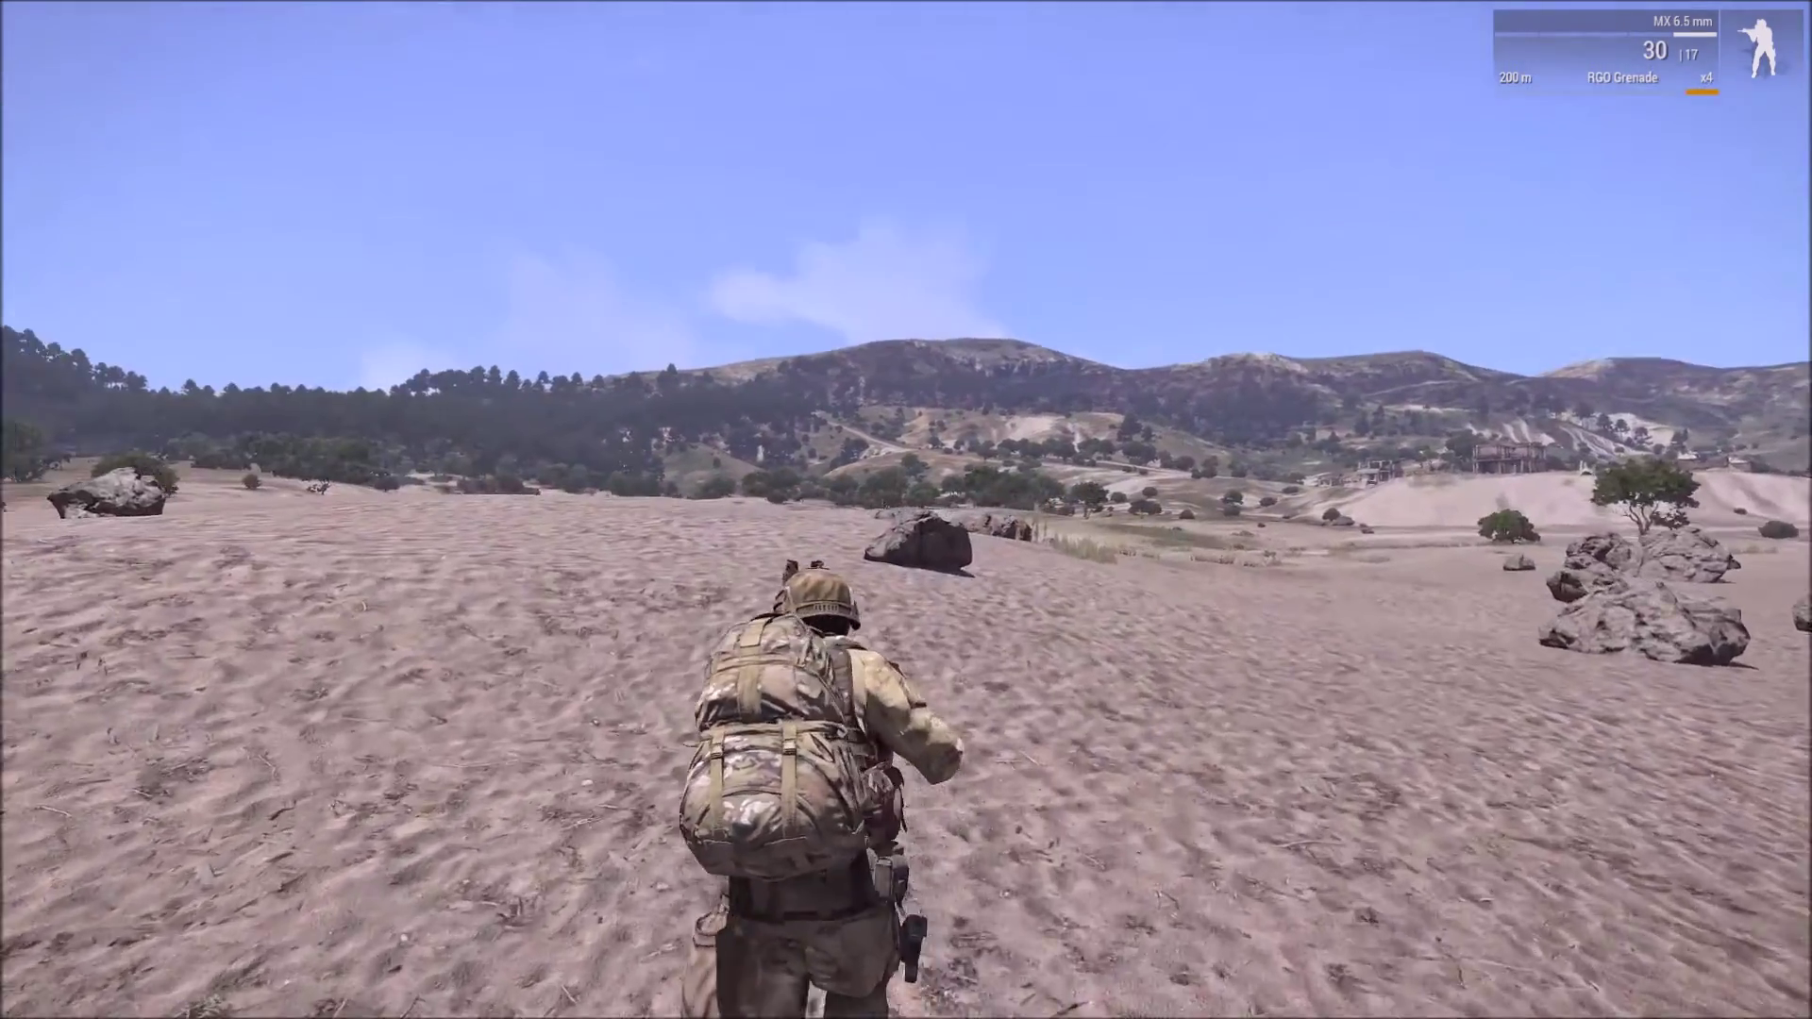
pyautogui.press('w')
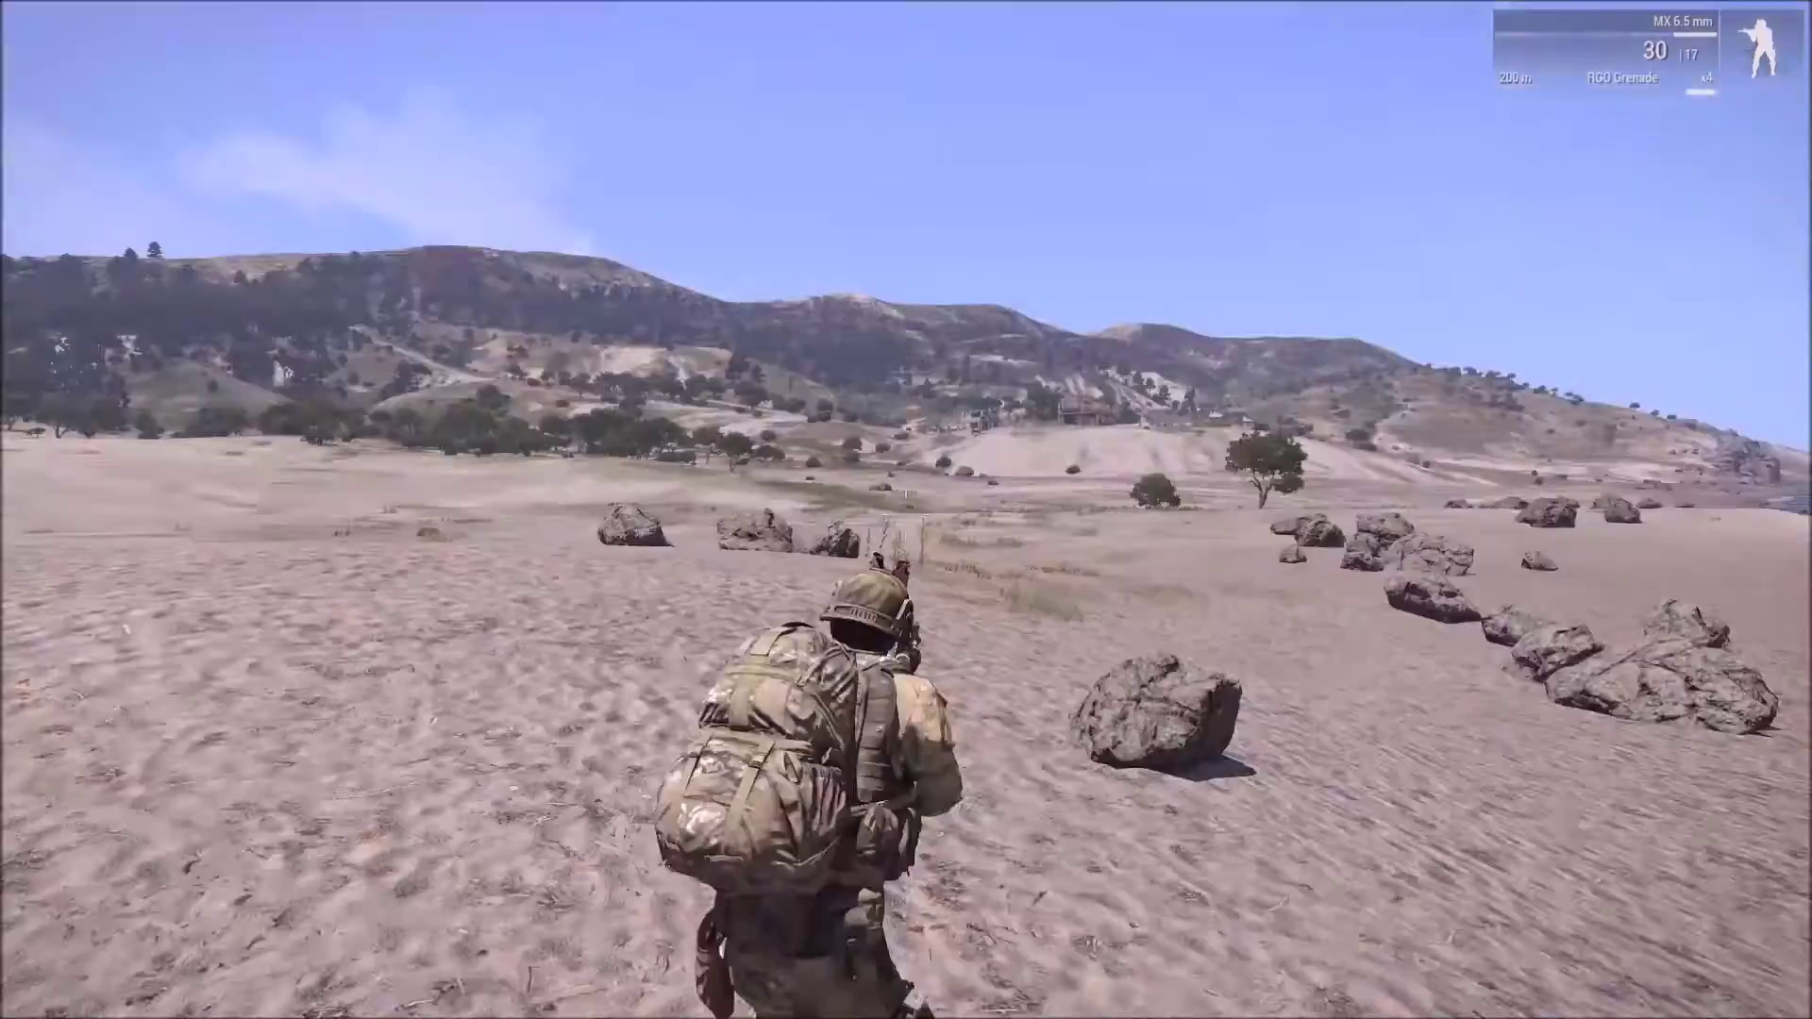
pyautogui.press('w')
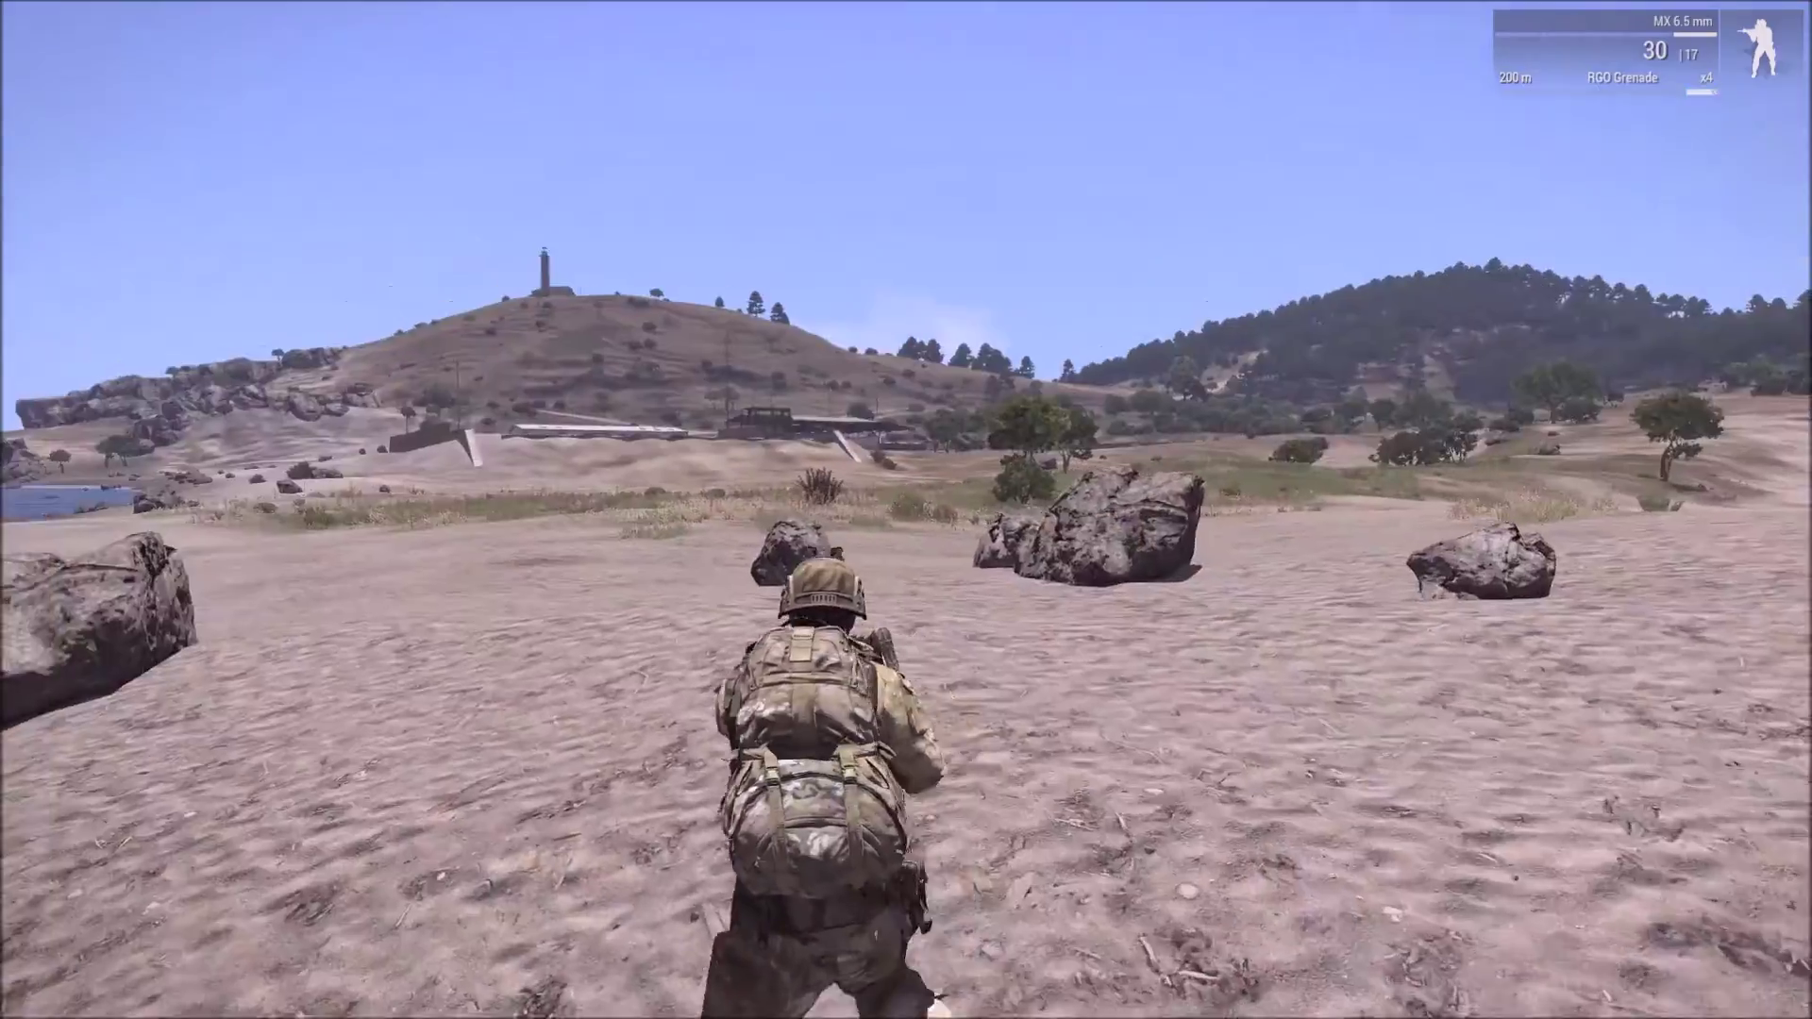
pyautogui.press('w')
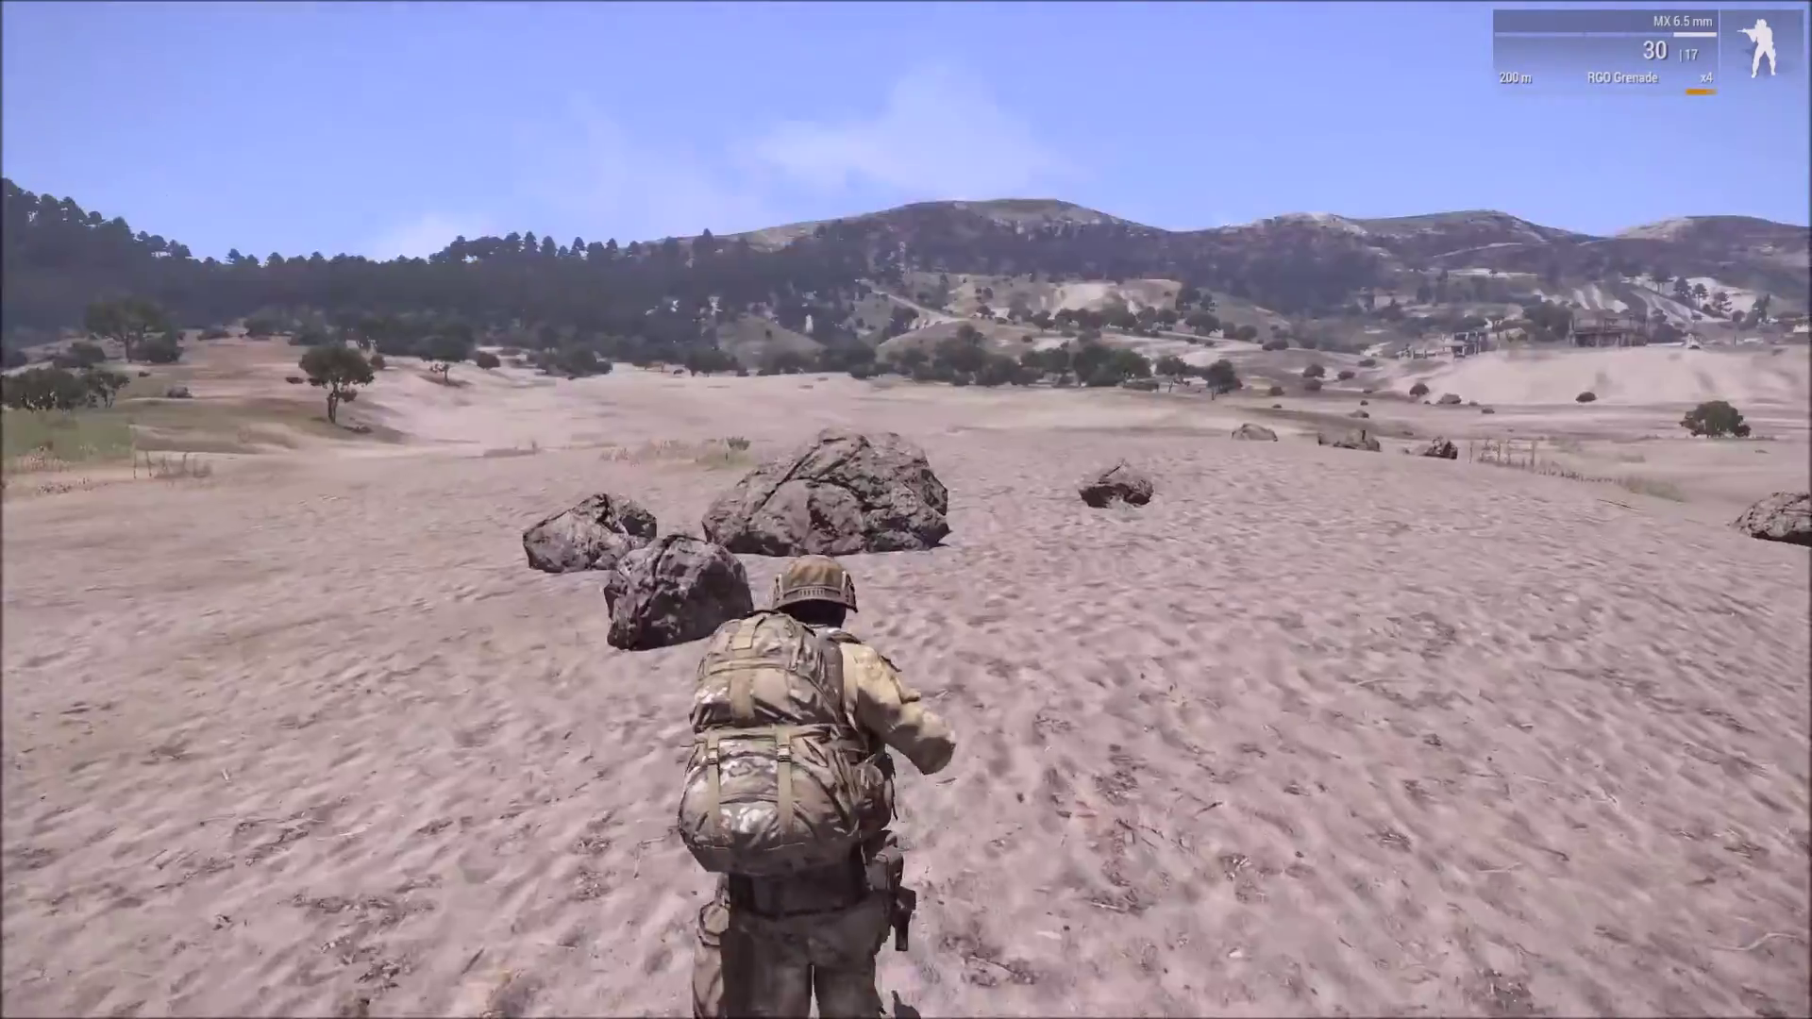
pyautogui.press('w')
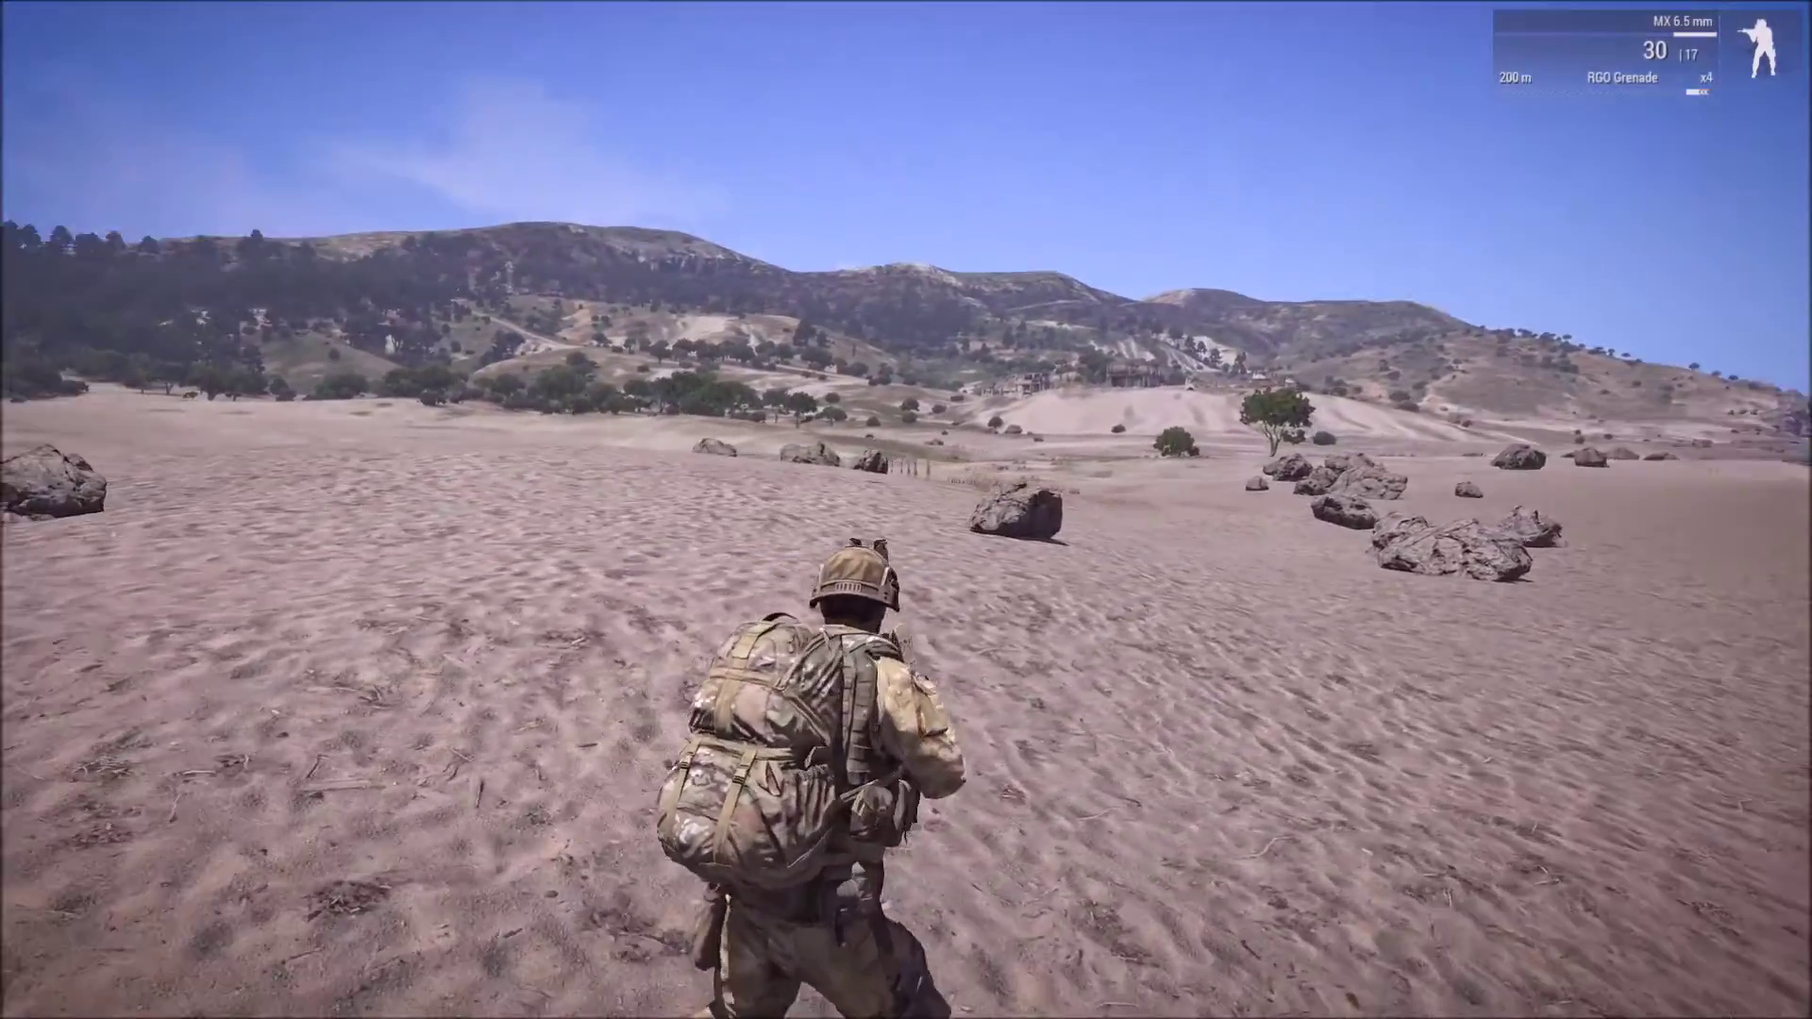
pyautogui.press('w')
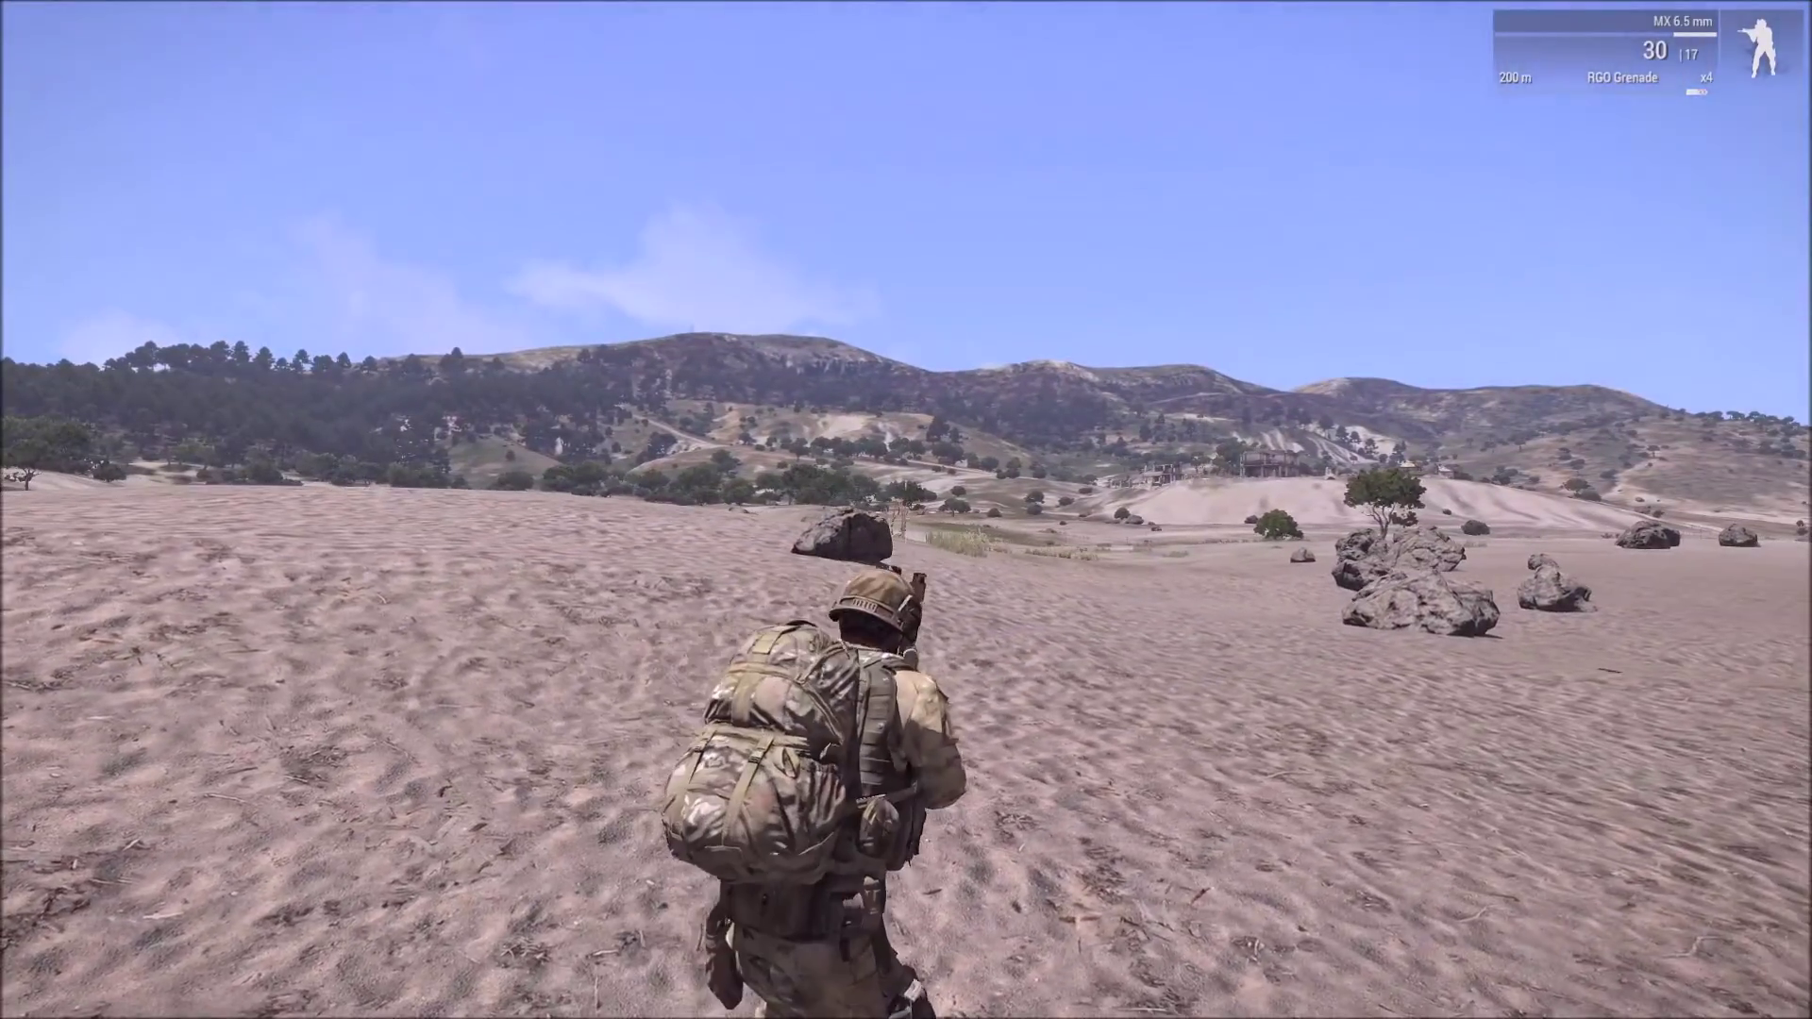
pyautogui.press('w')
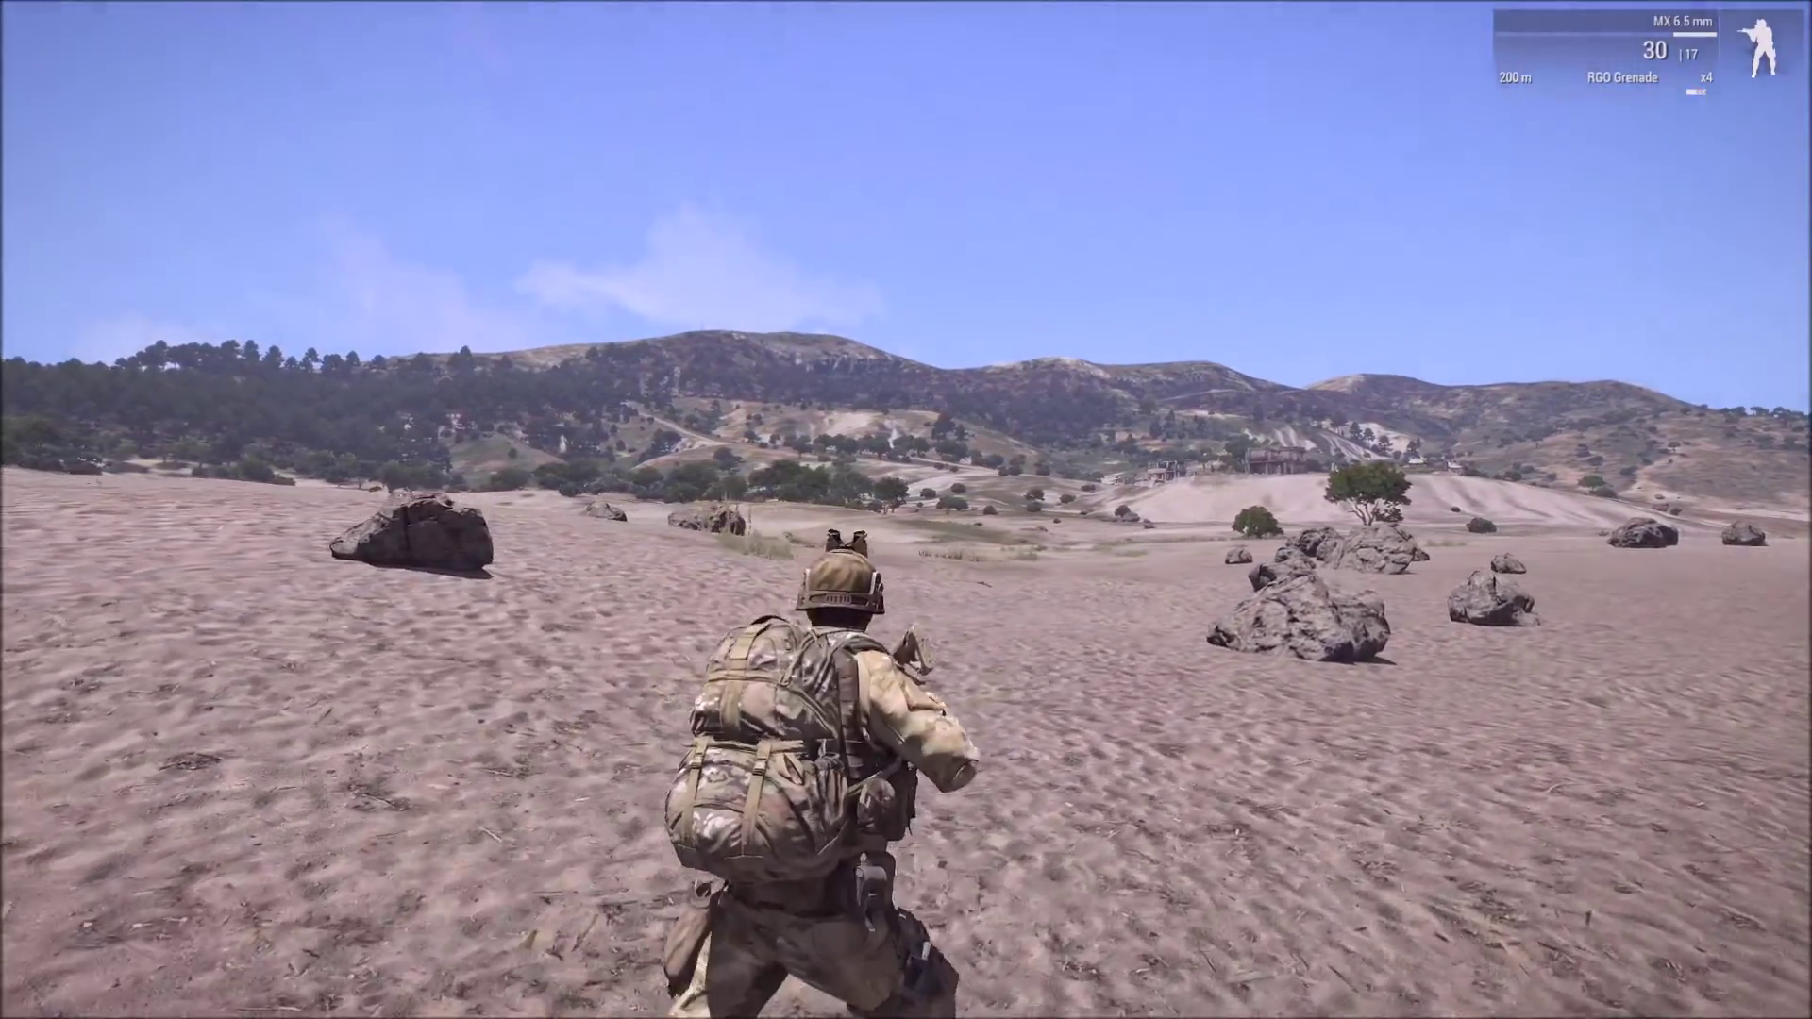
pyautogui.press('w')
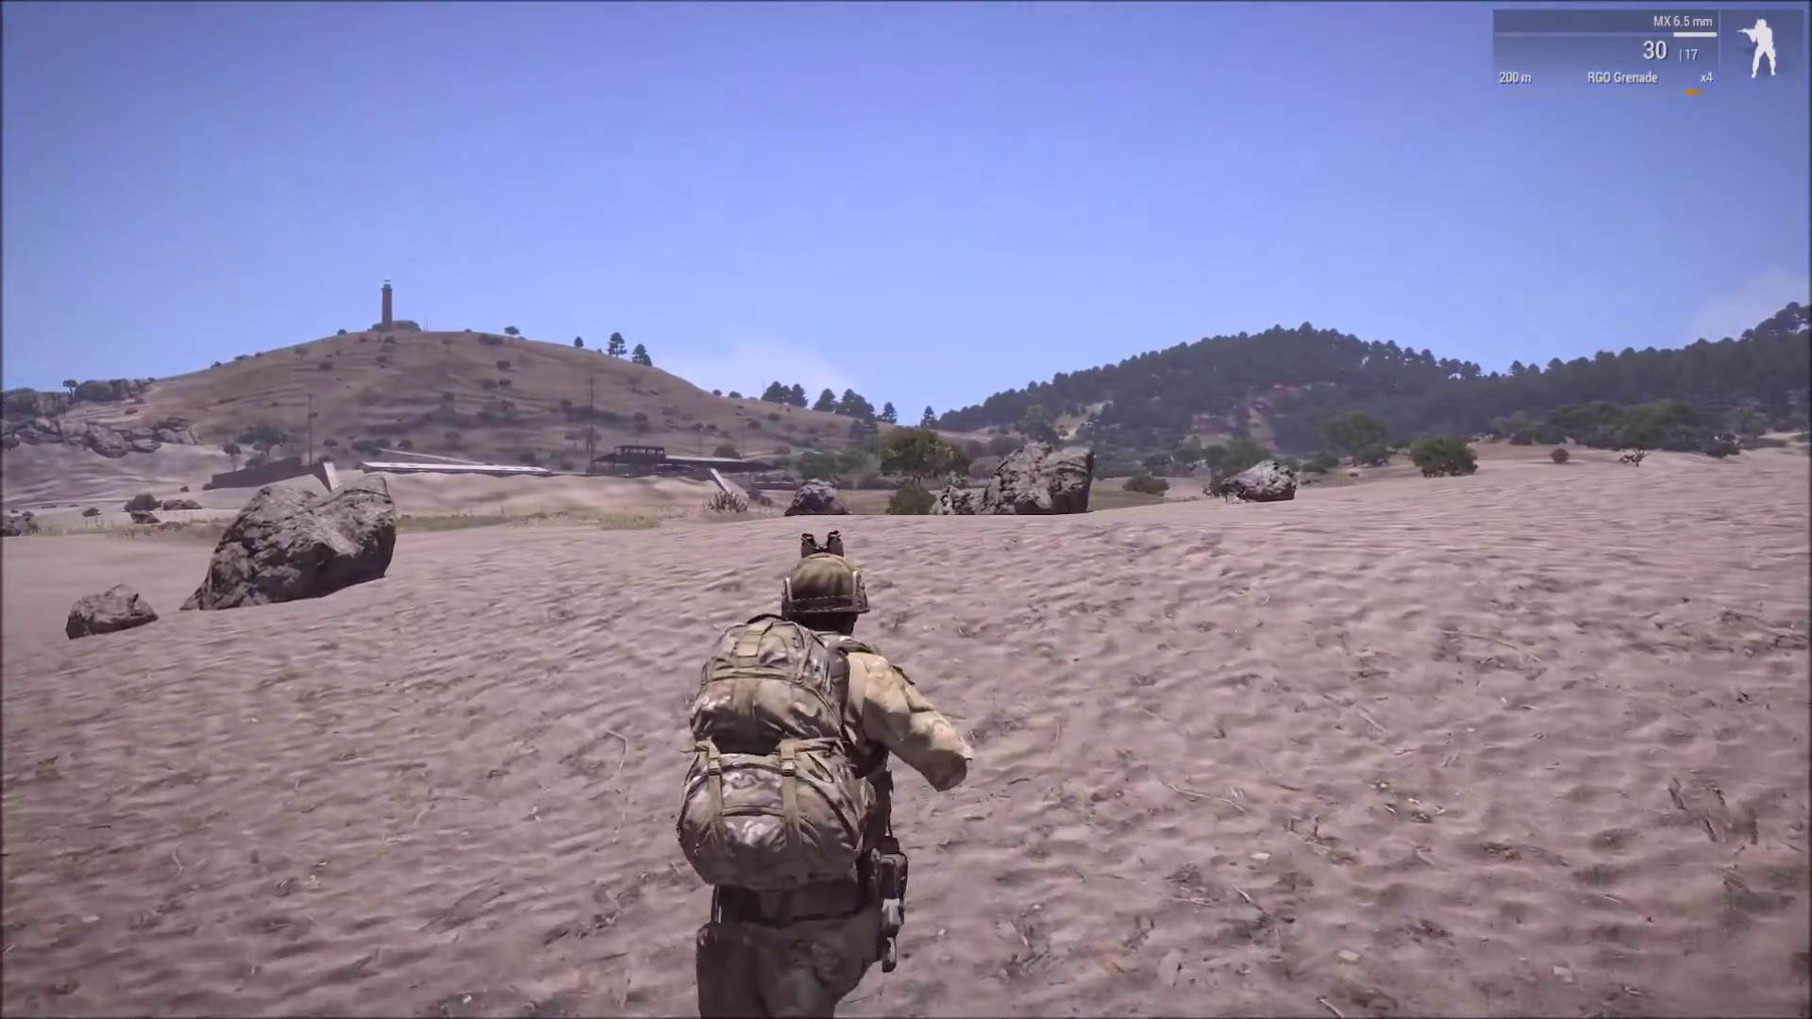
pyautogui.press('w')
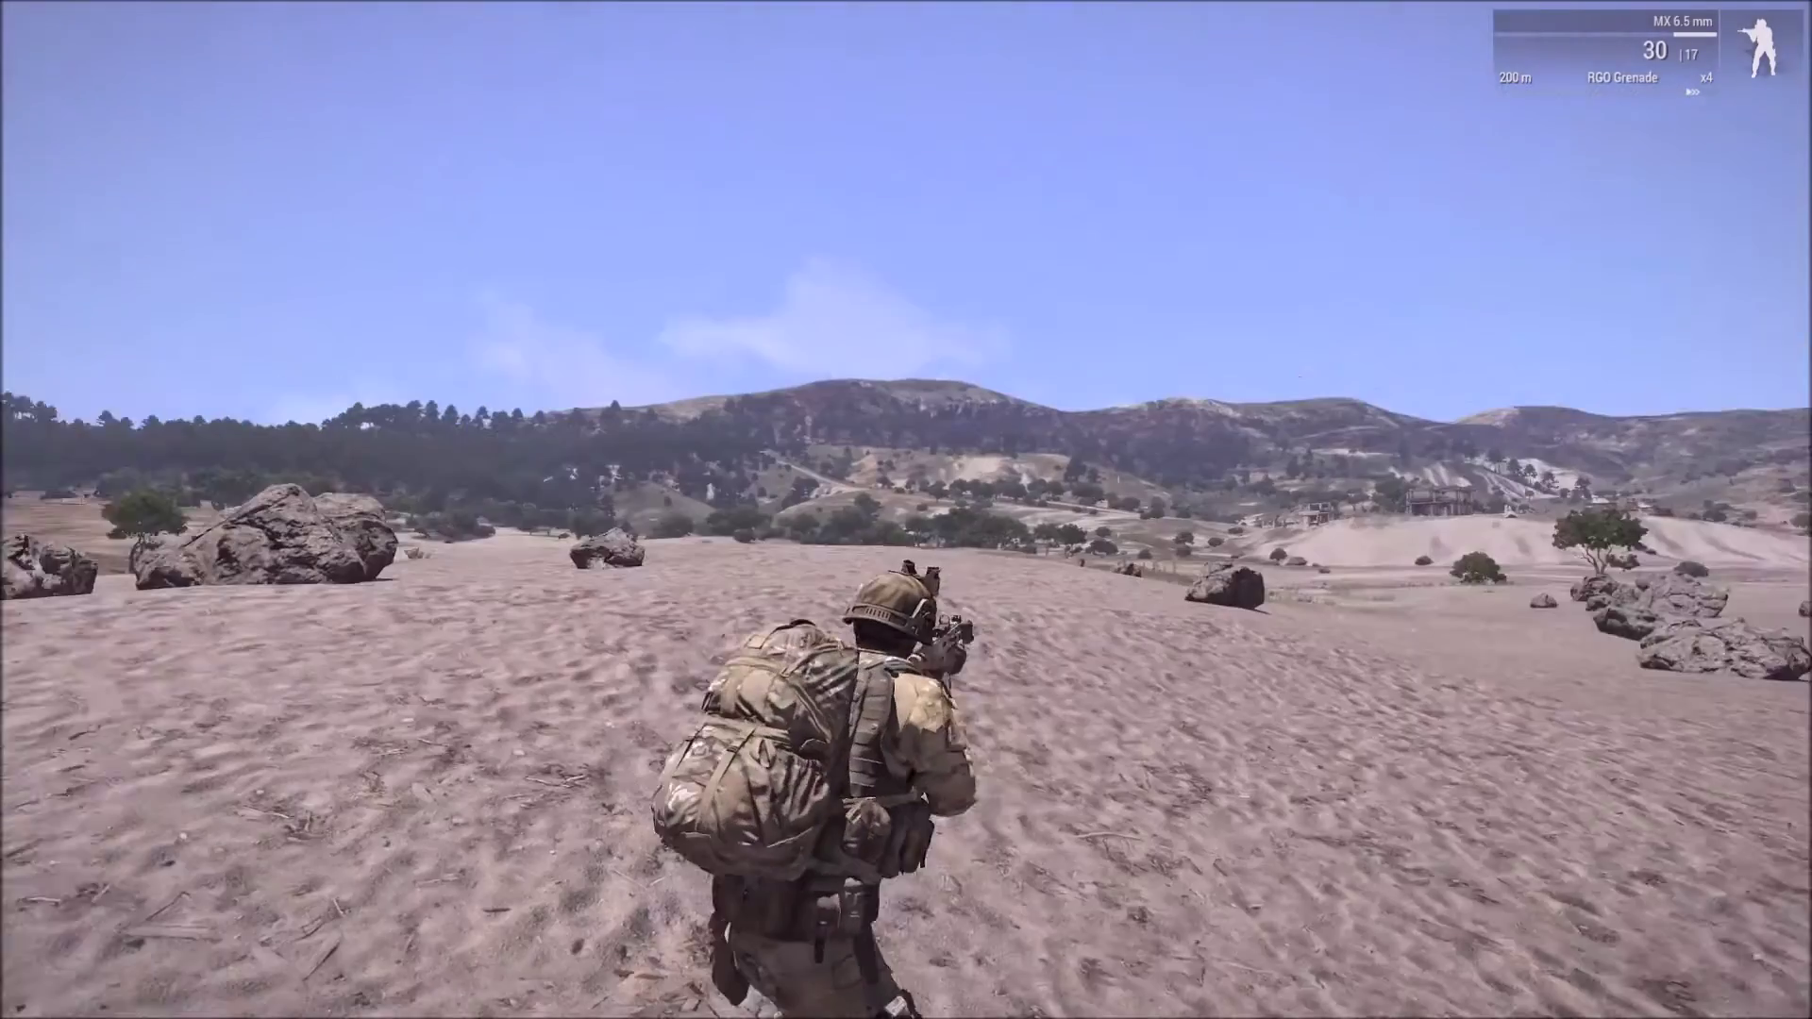
pyautogui.press('Escape')
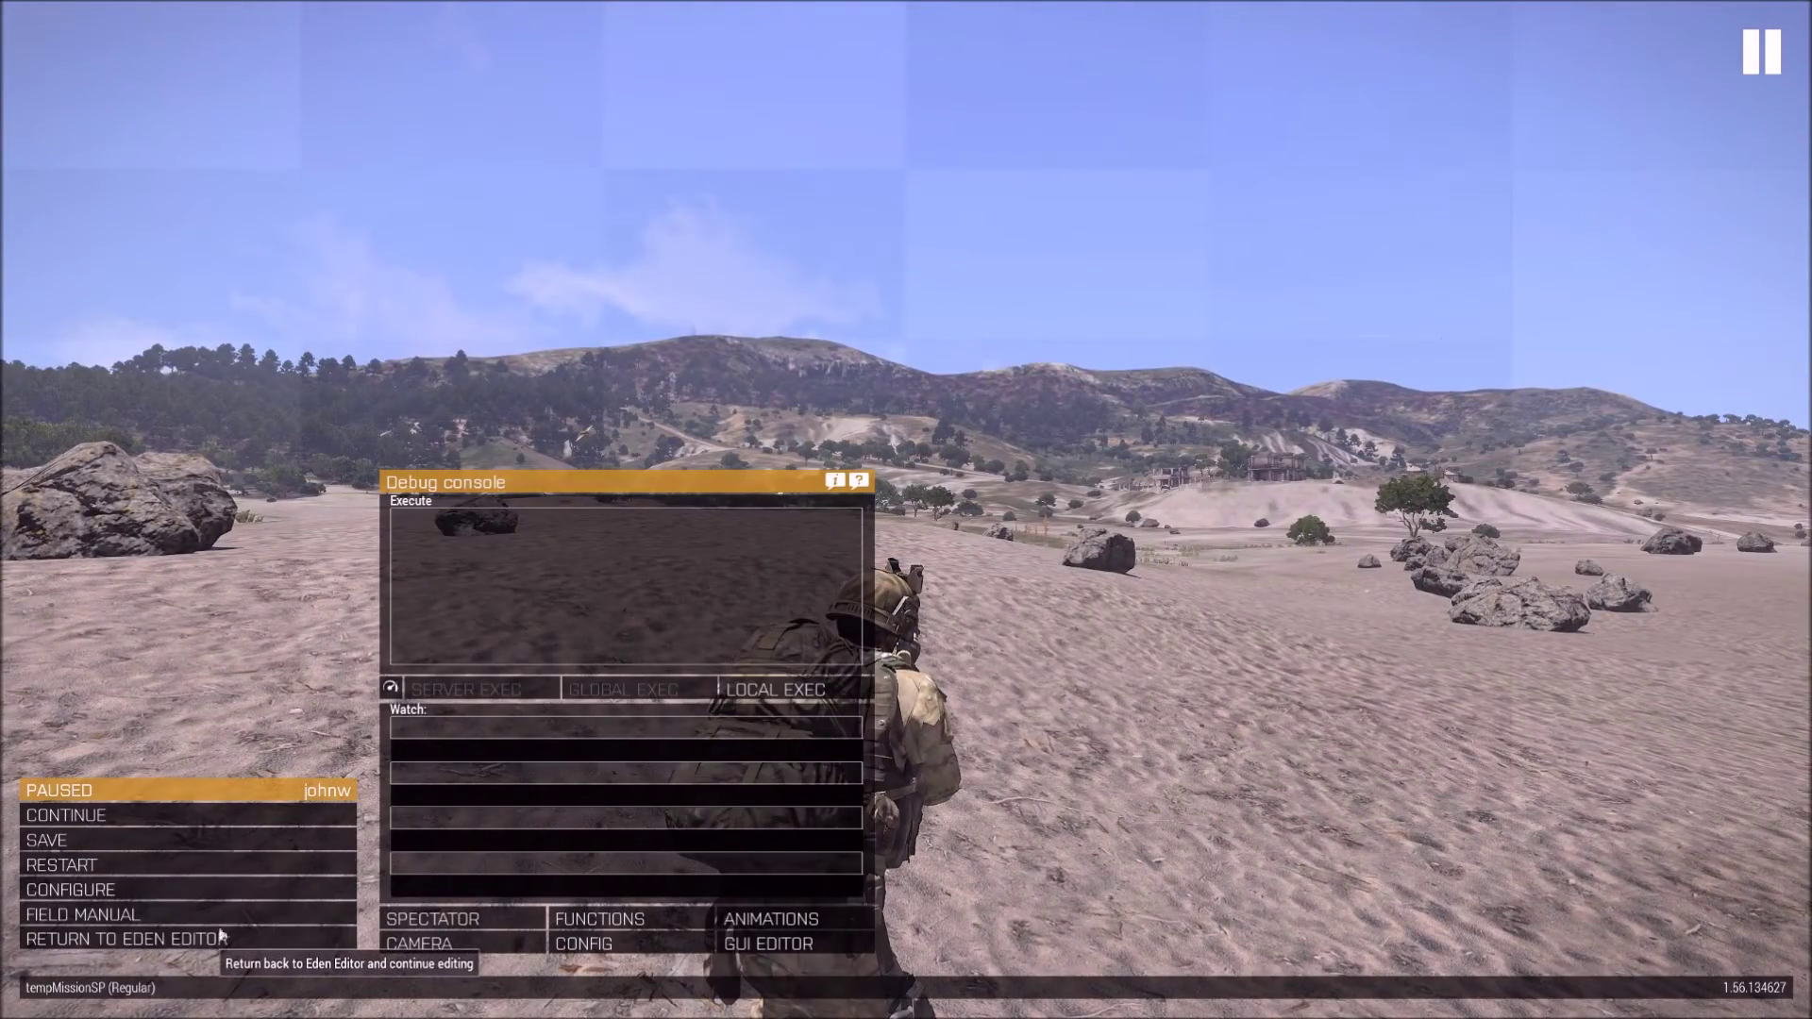
# Return to Eden Editor, fly toward the beach and reopen the BLUFOR Present trigger.
pyautogui.click(127, 939)
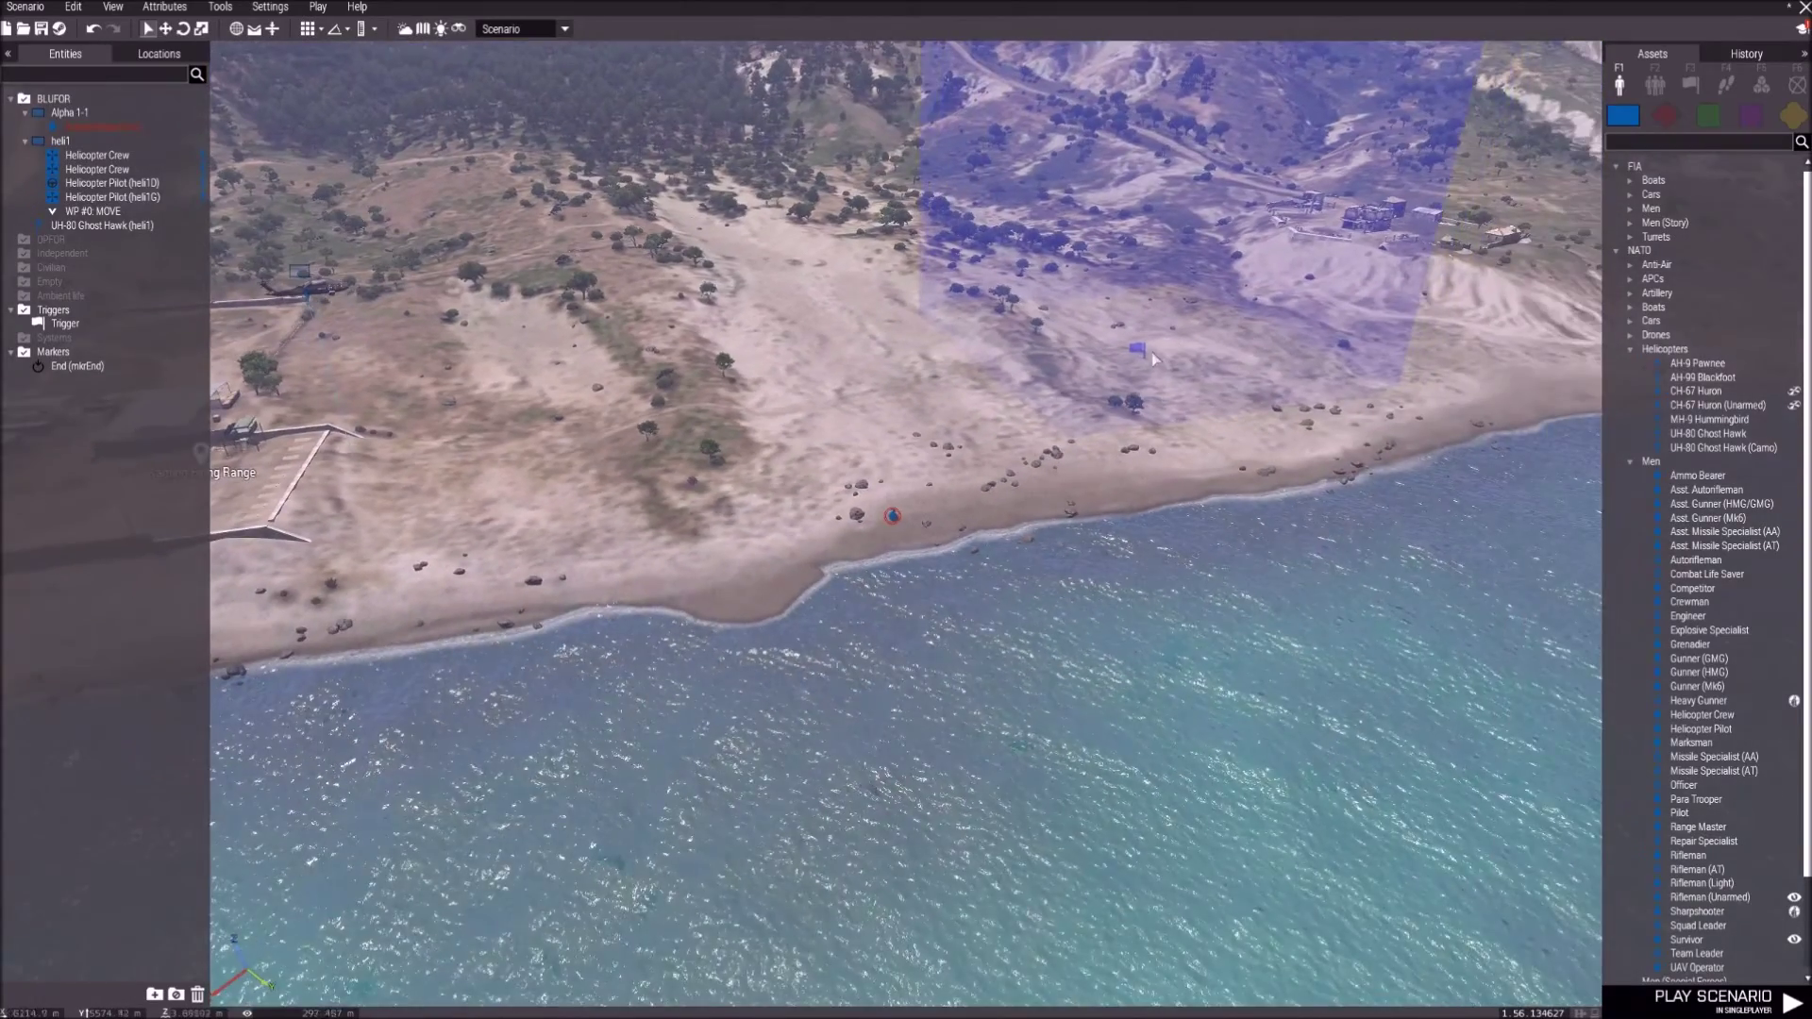
pyautogui.press('w')
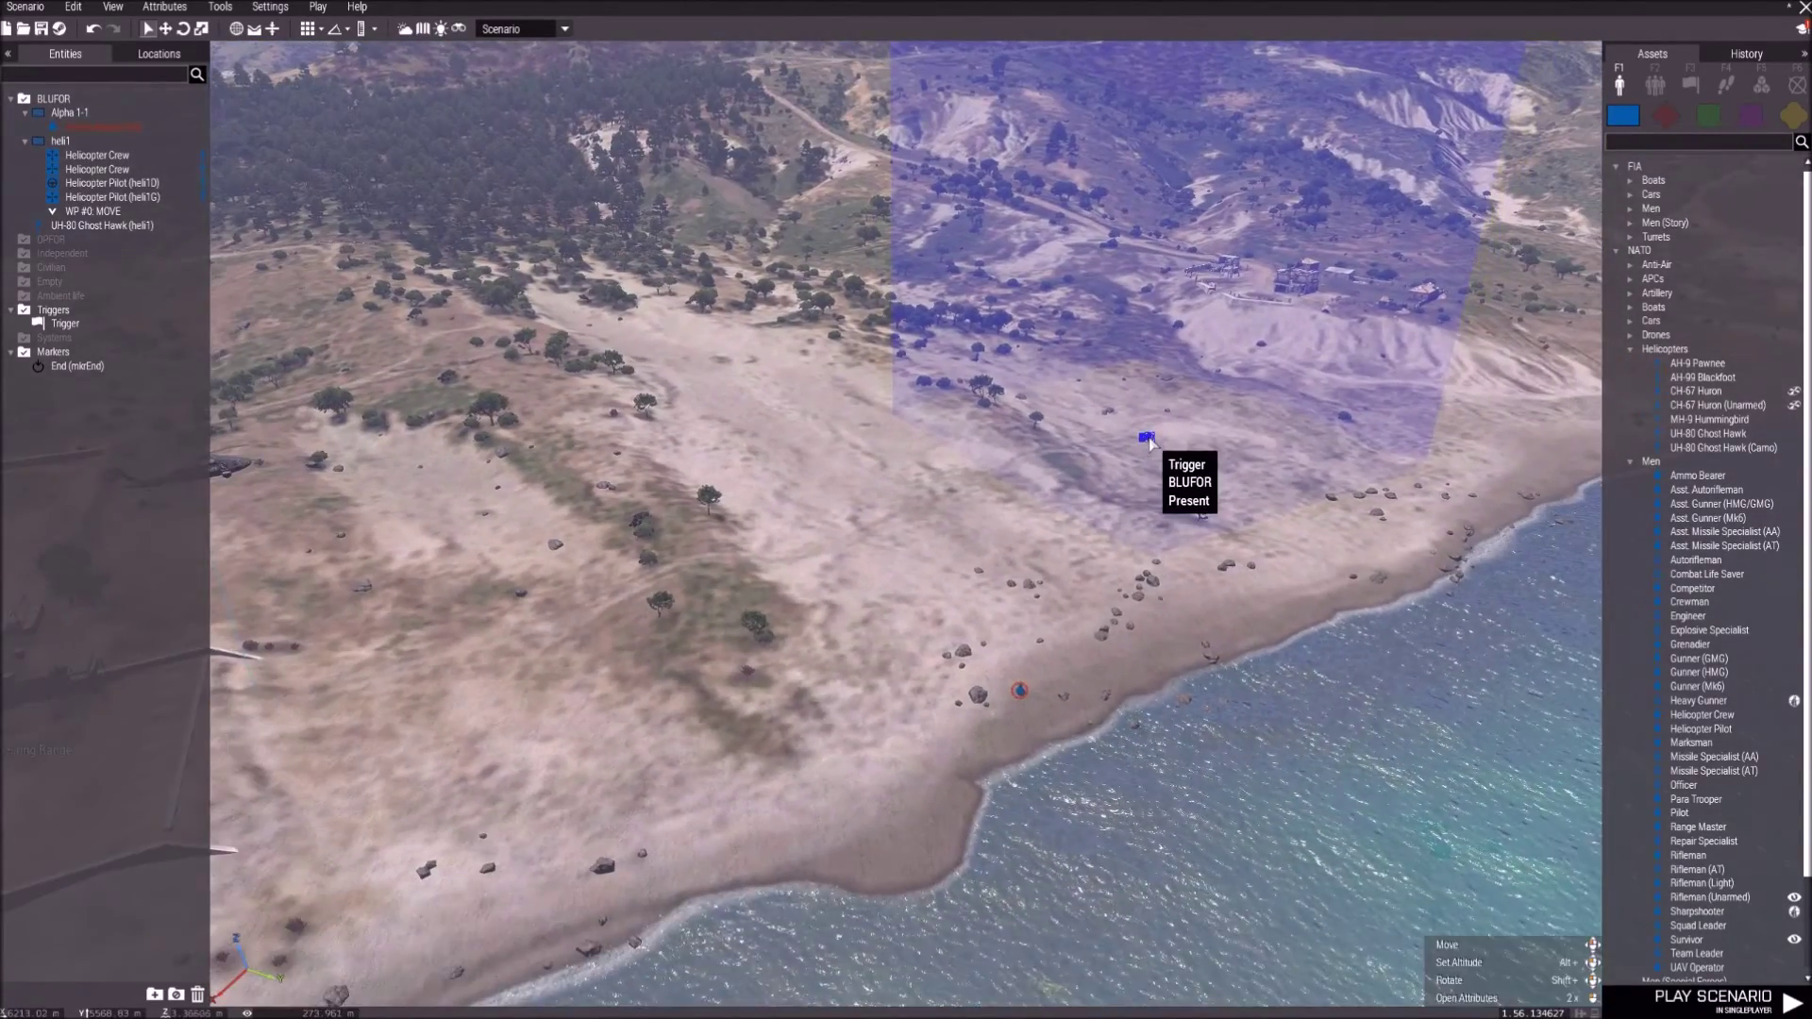
pyautogui.doubleClick(1113, 458)
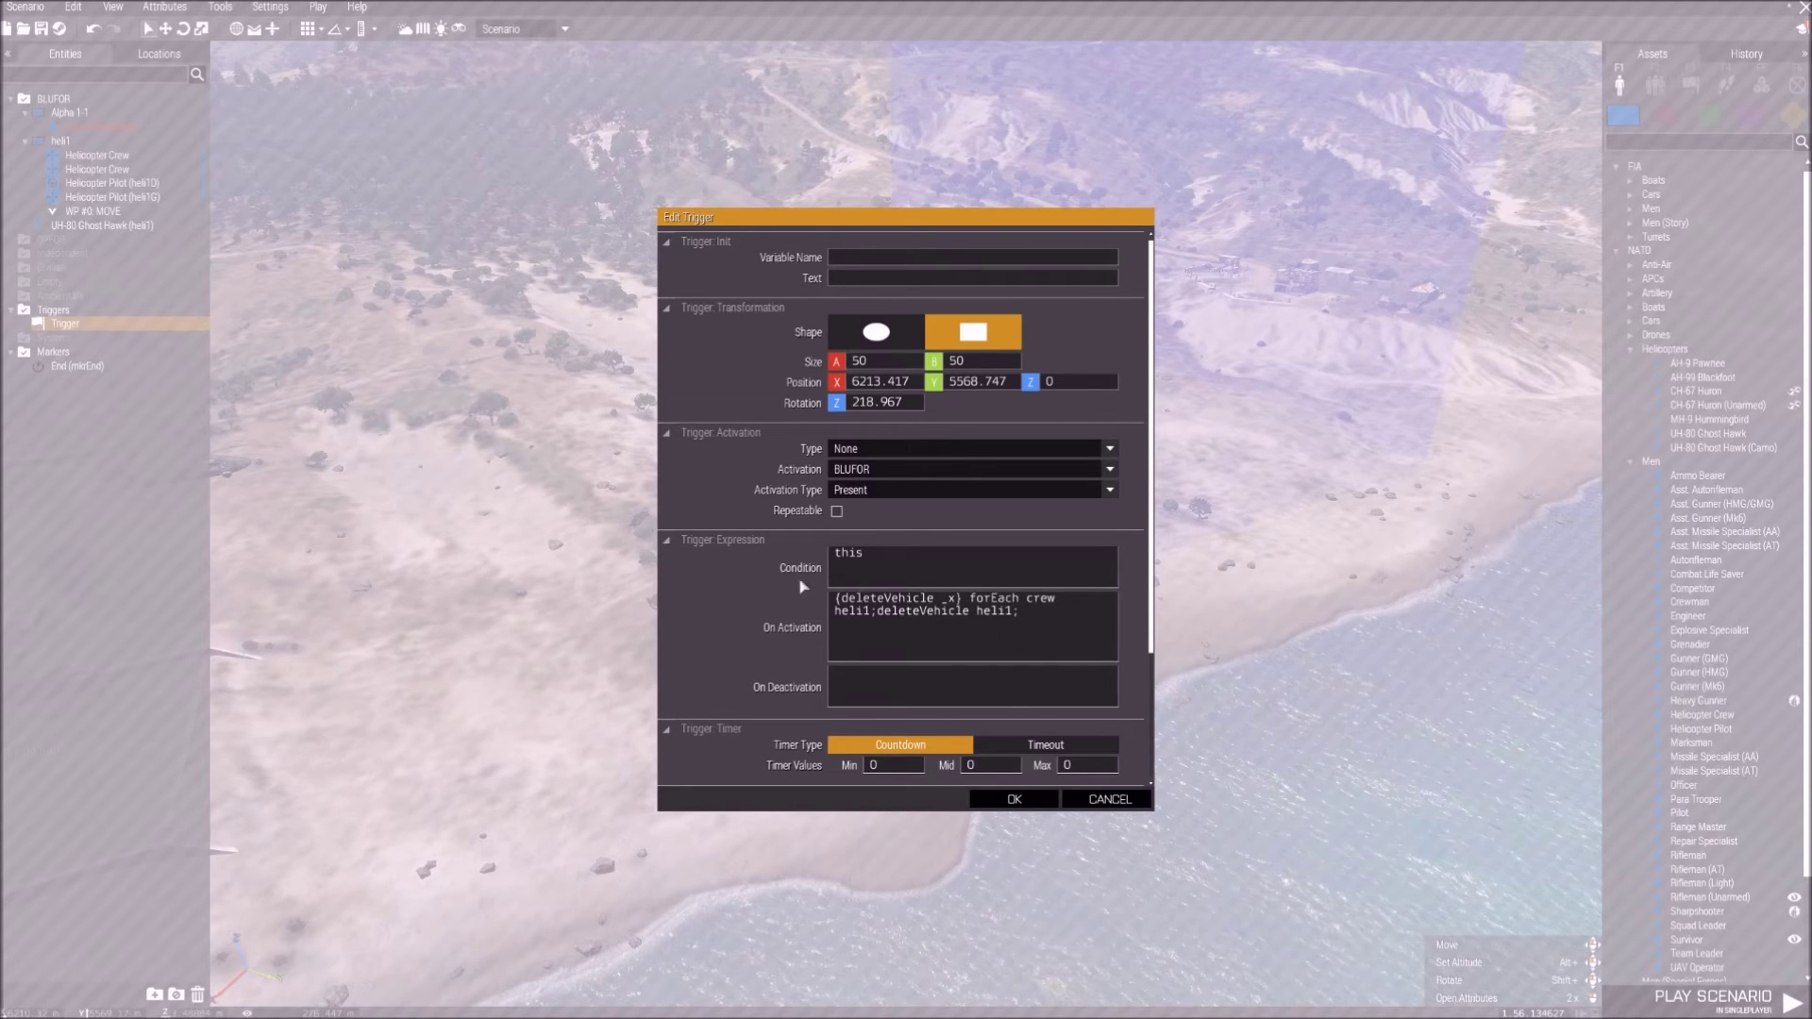
# Close the trigger settings and pan over Kamino Firing Range to the helicopter heli1.
pyautogui.click(1010, 800)
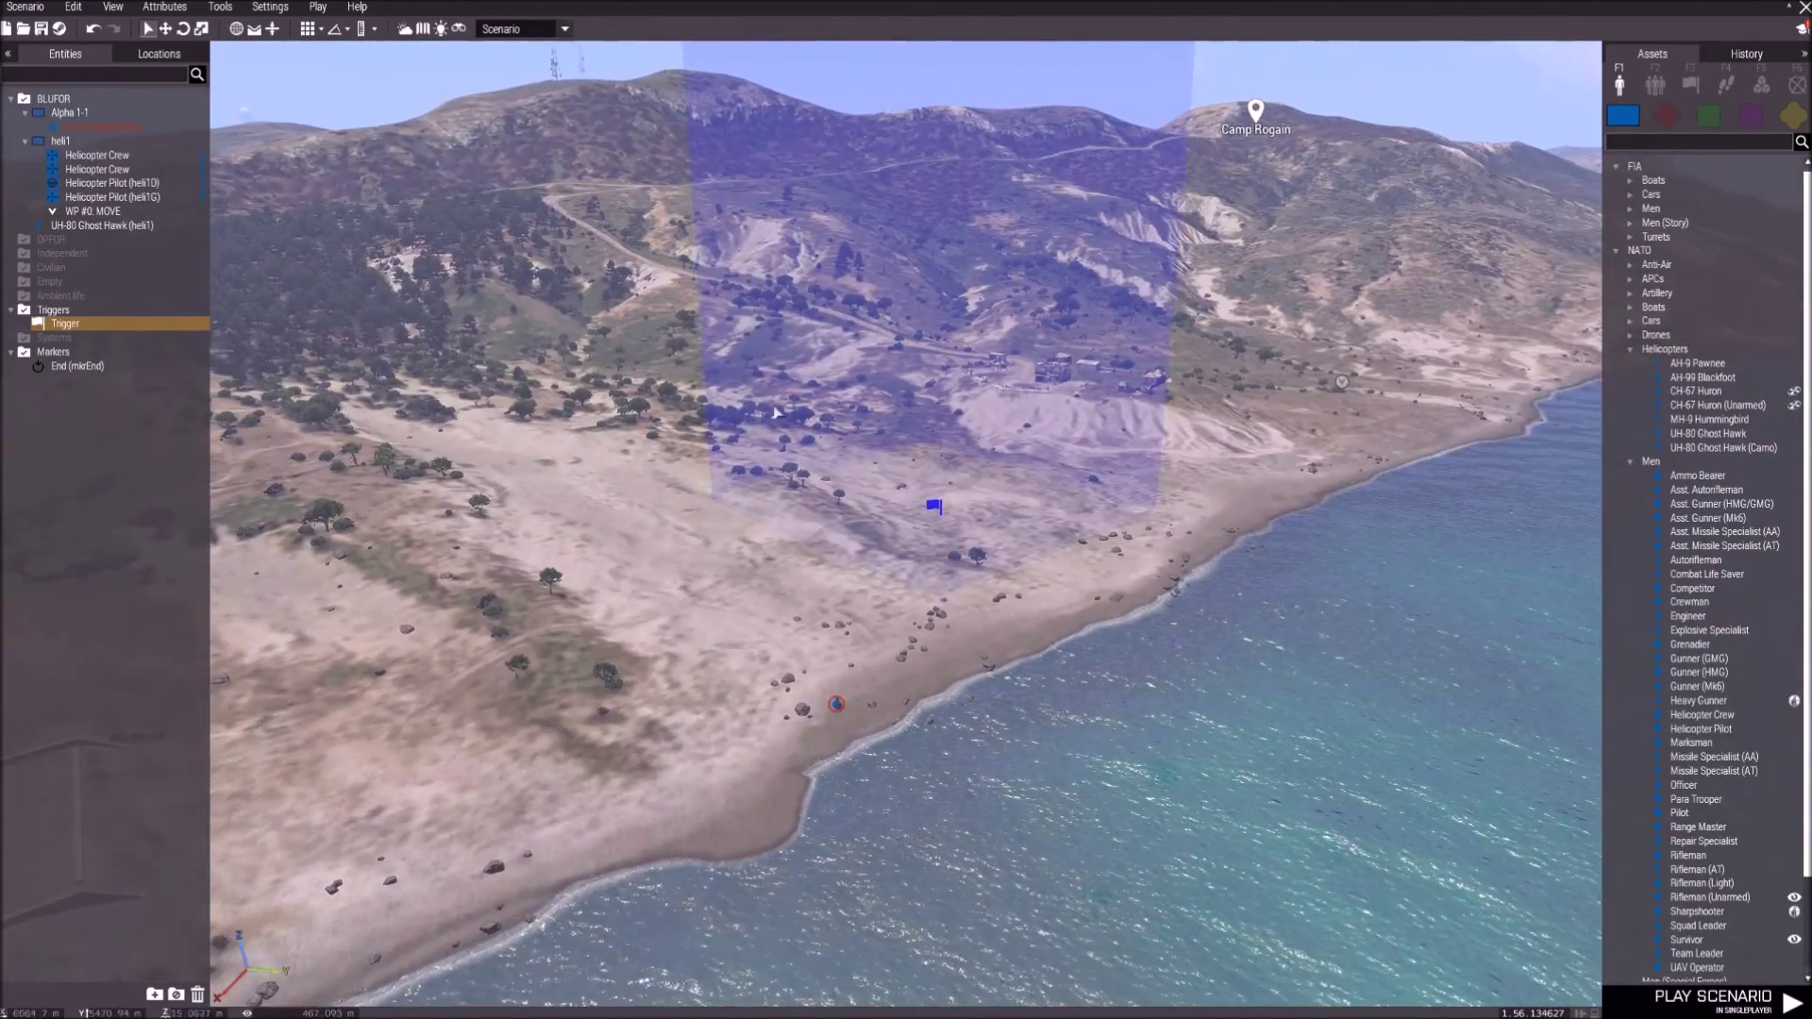
pyautogui.moveTo(776, 413); pyautogui.dragTo(633, 563, button='right')
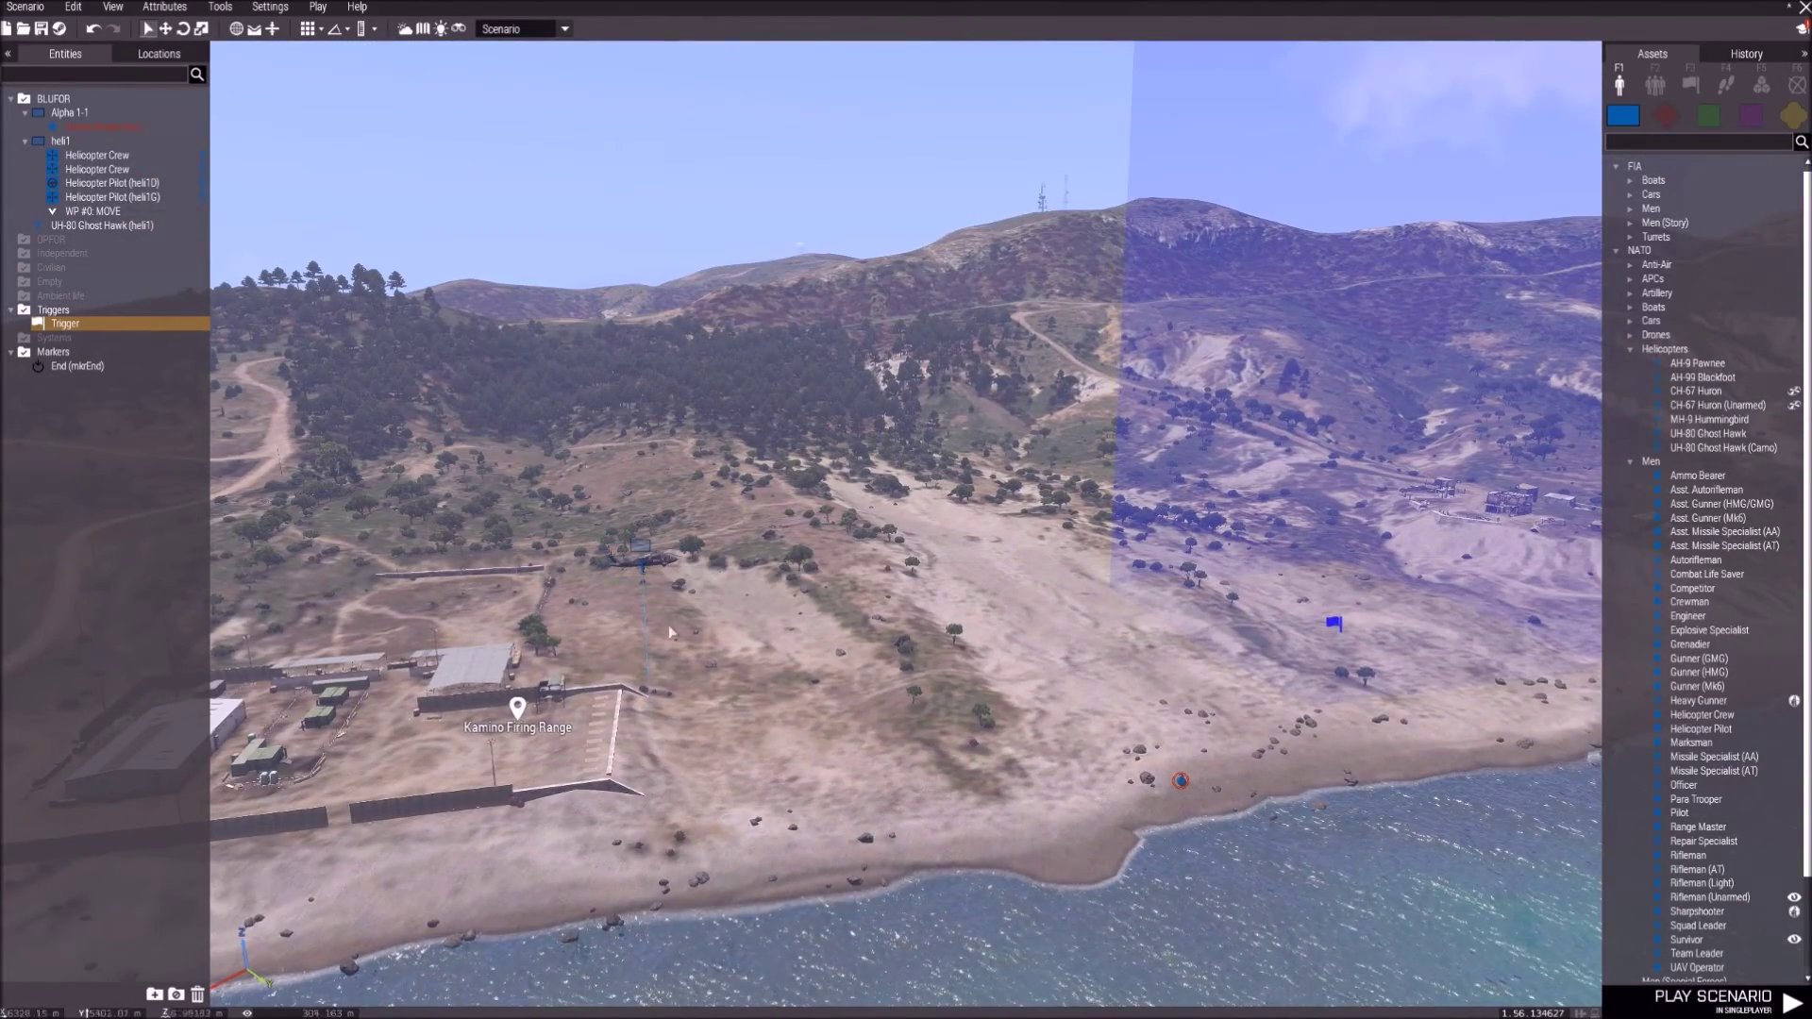
pyautogui.moveTo(1064, 646); pyautogui.dragTo(1003, 456, button='right')
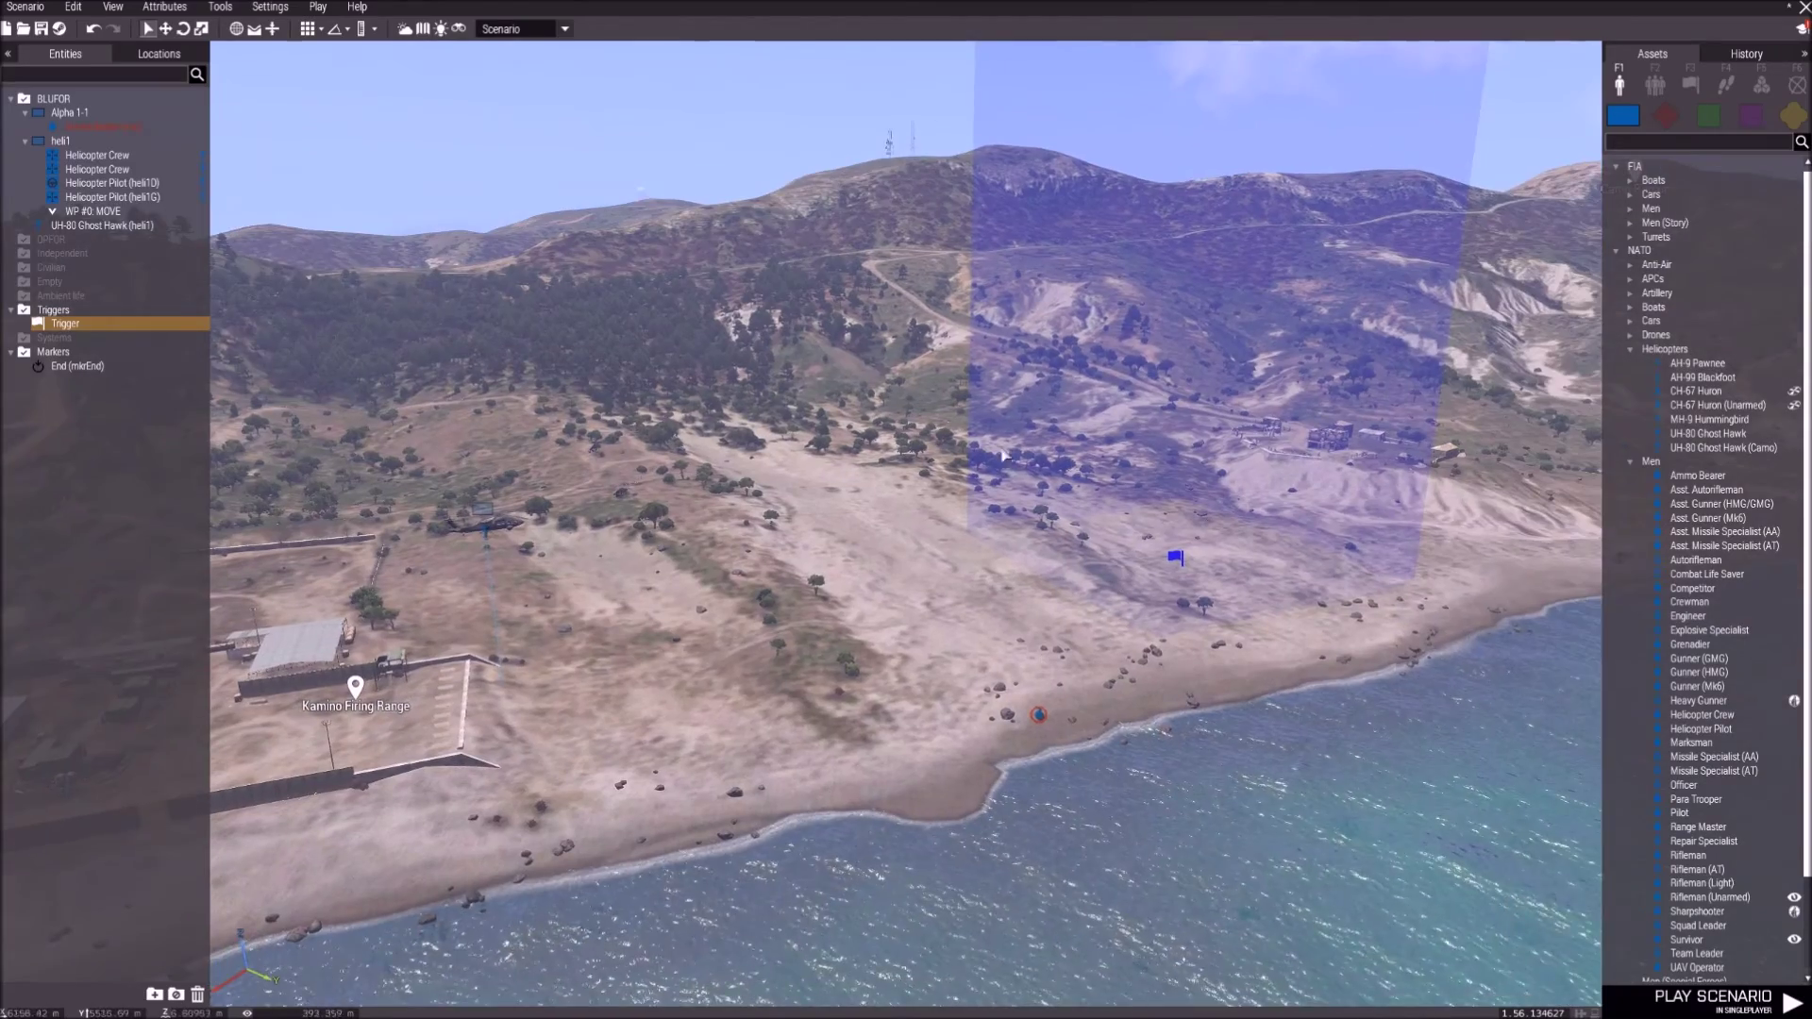
pyautogui.click(920, 574)
pyautogui.scroll(5, 906, 589)
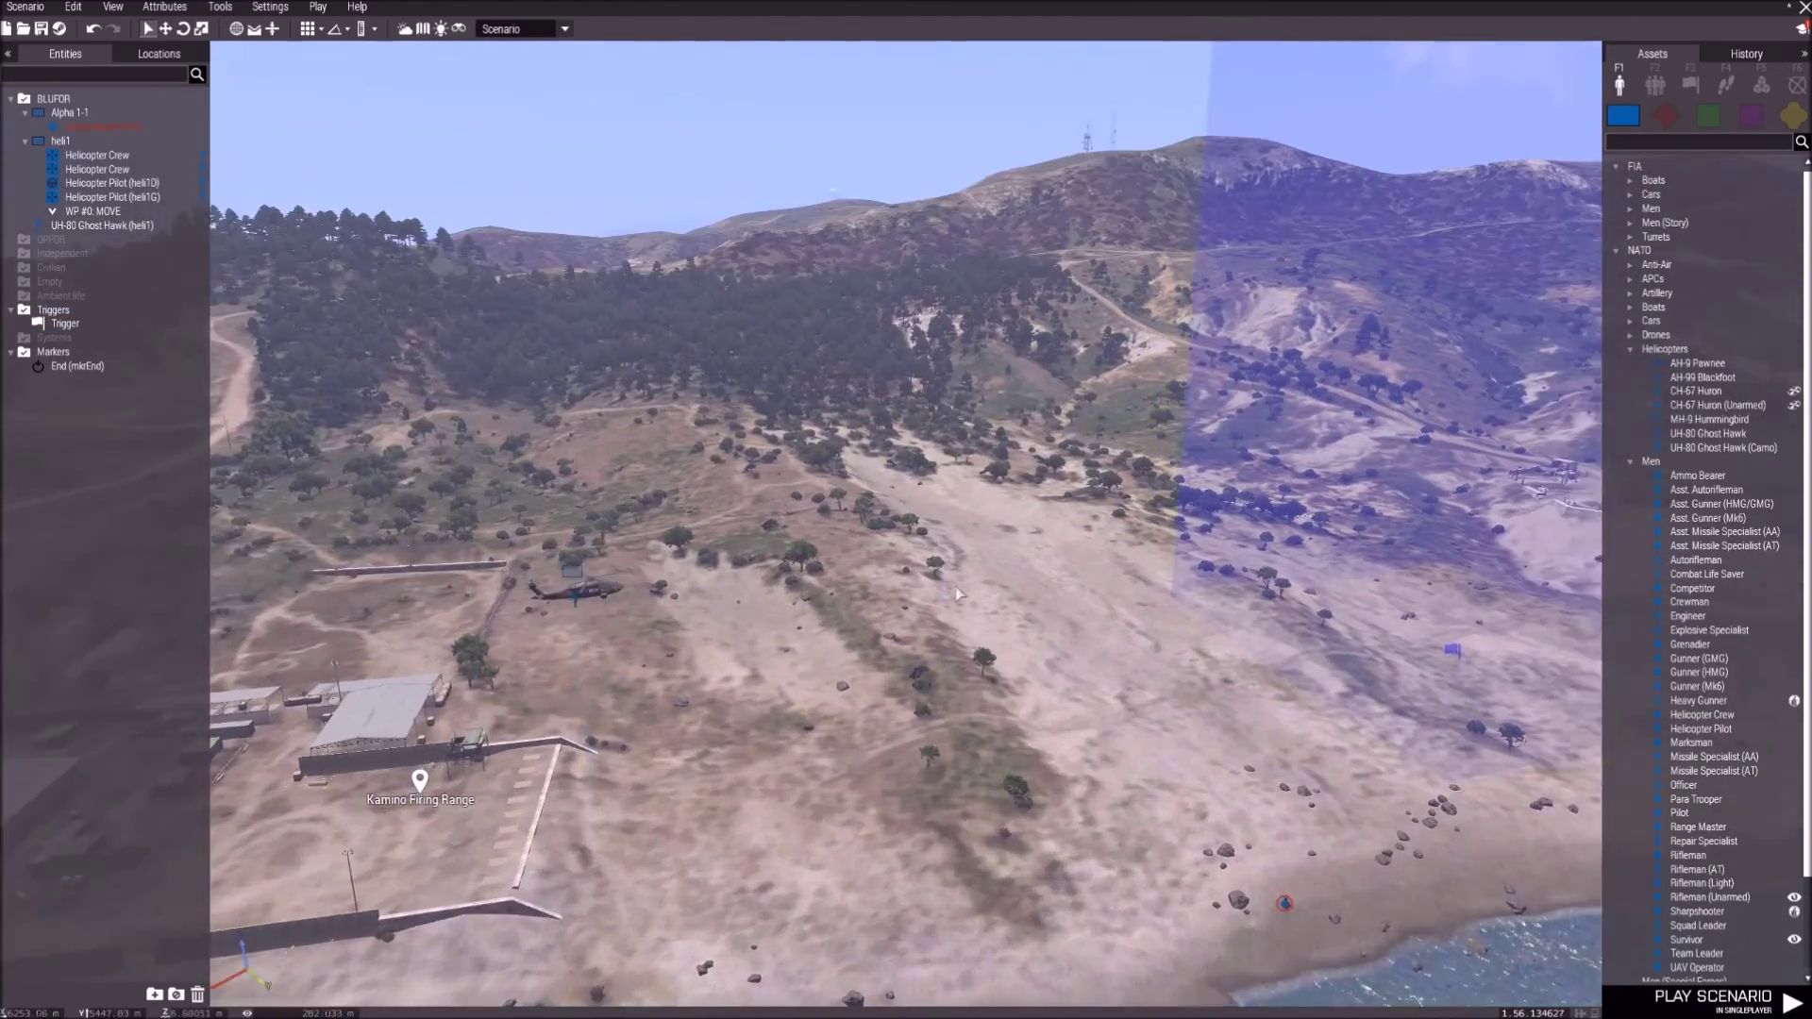
pyautogui.press('a')
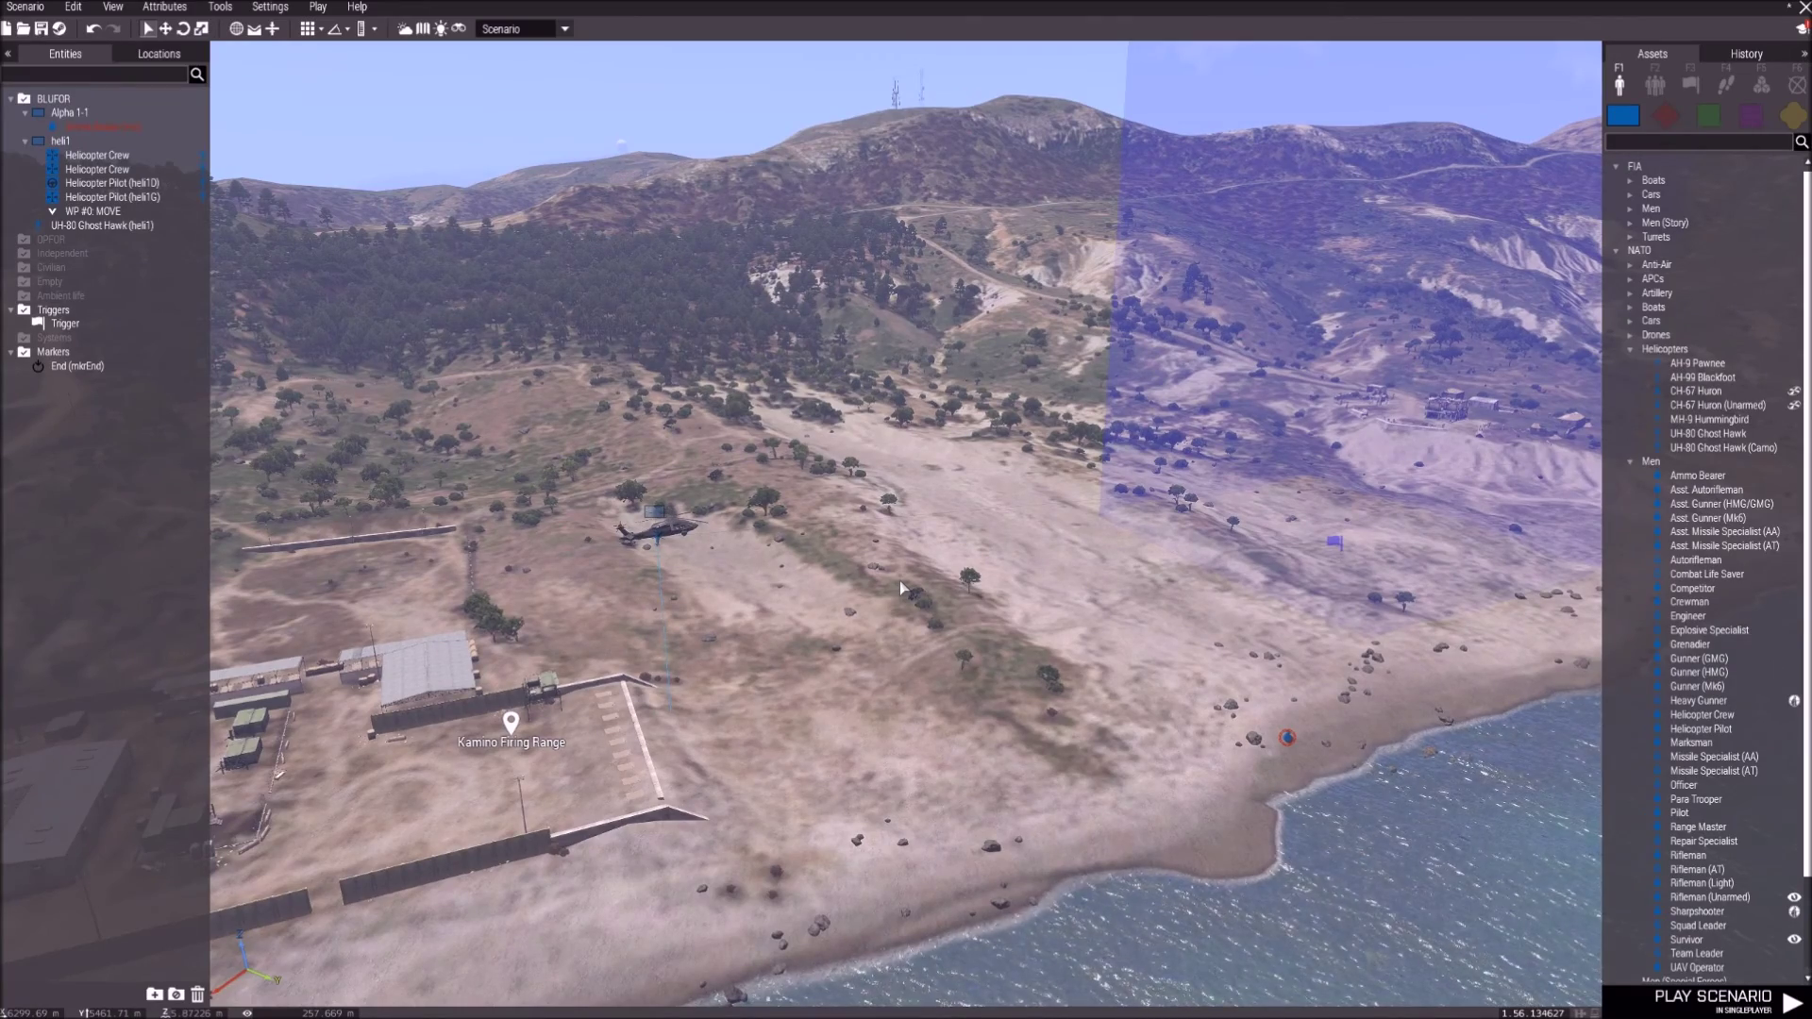
pyautogui.scroll(5, 899, 581)
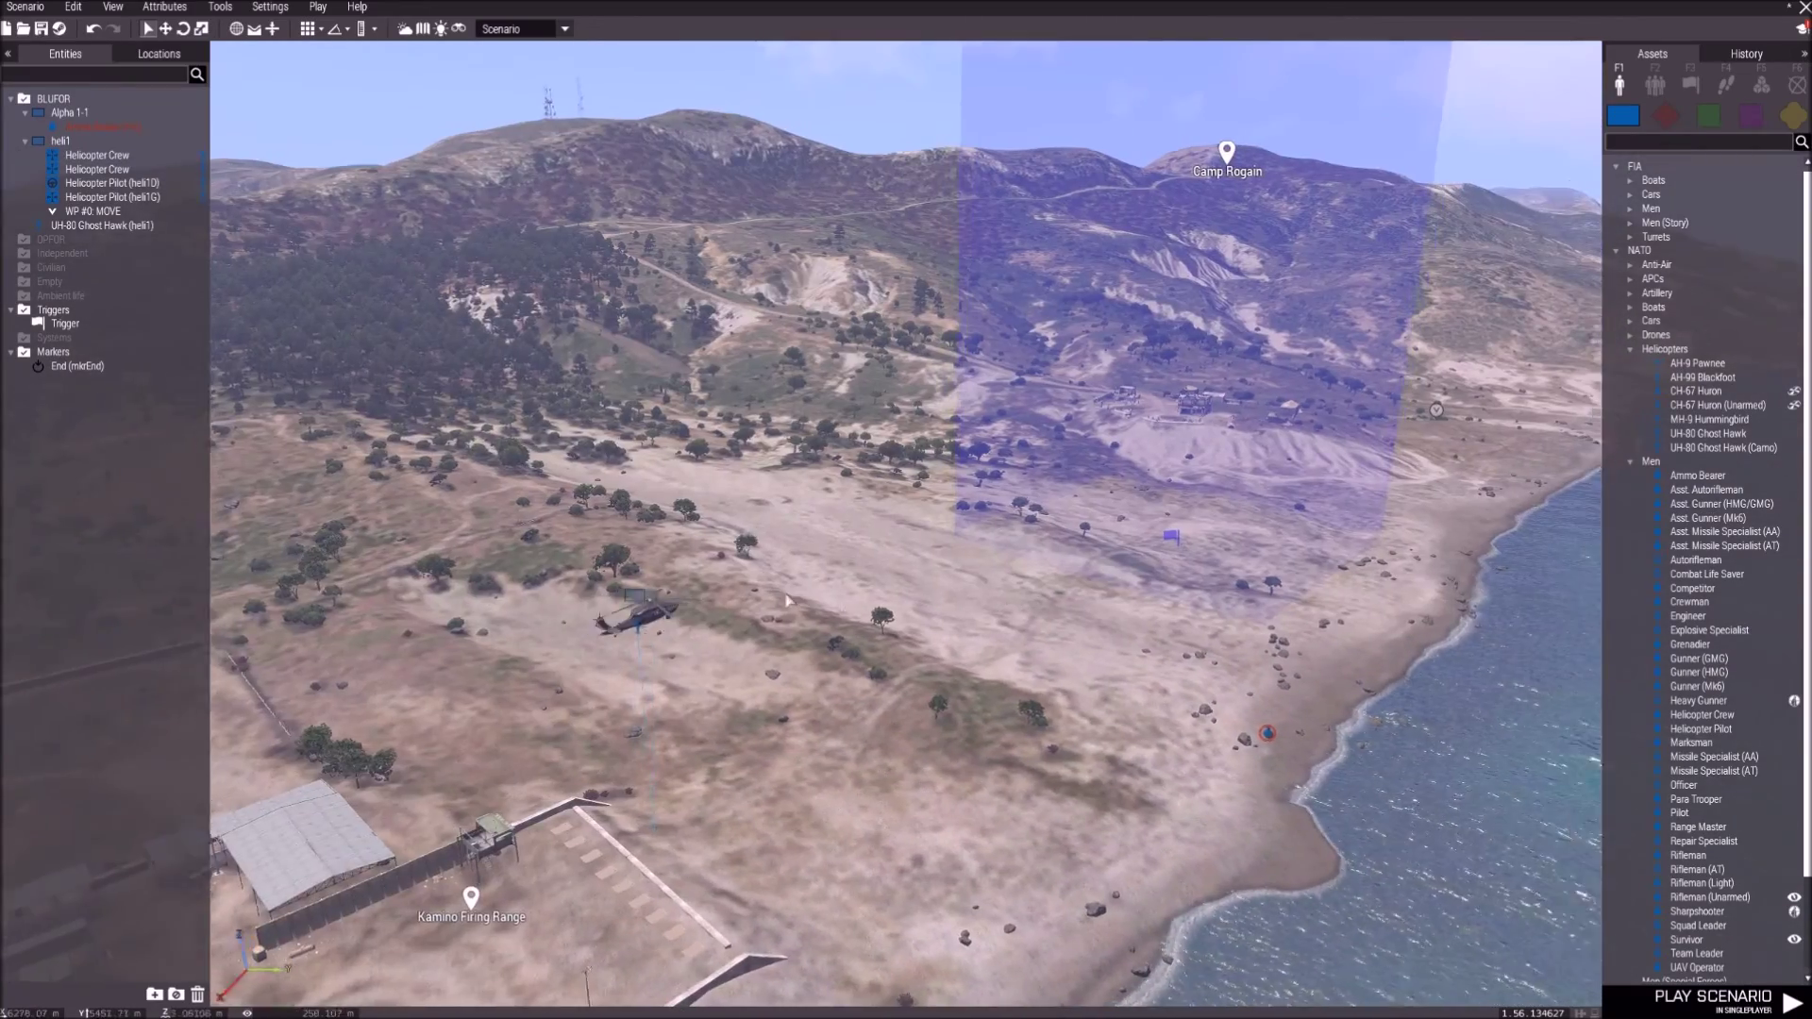
pyautogui.scroll(5, 888, 597)
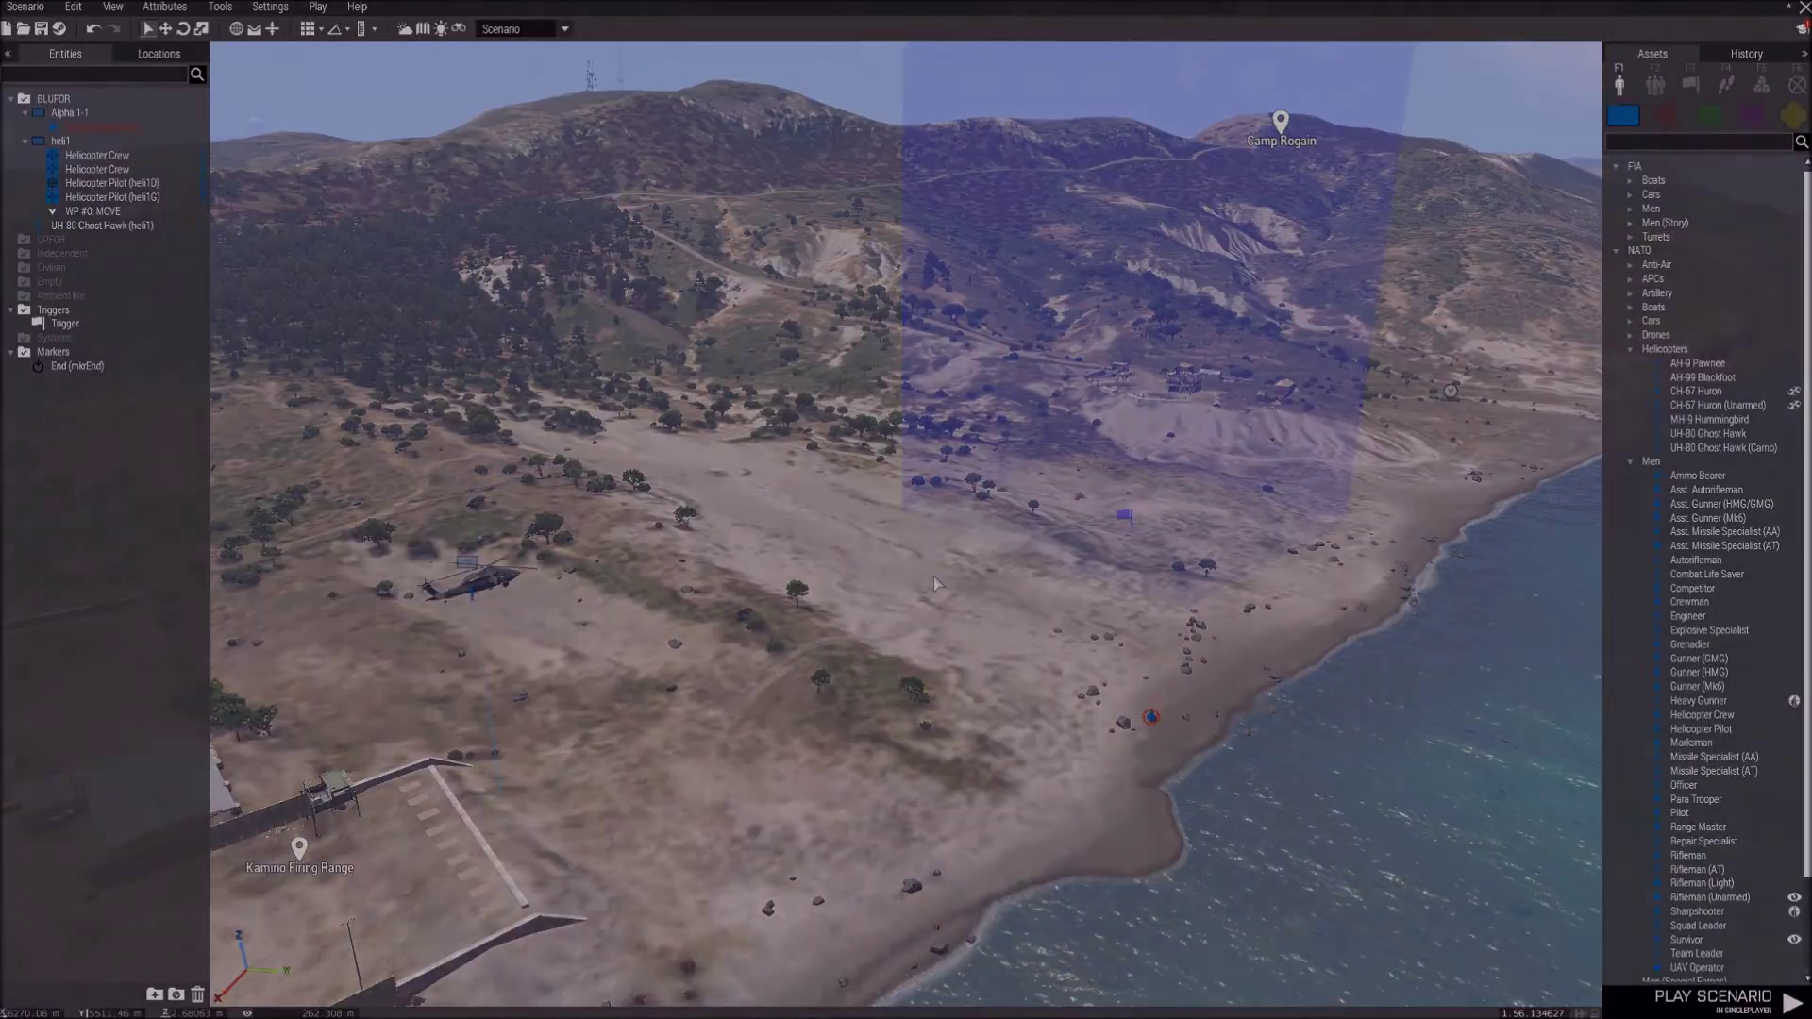